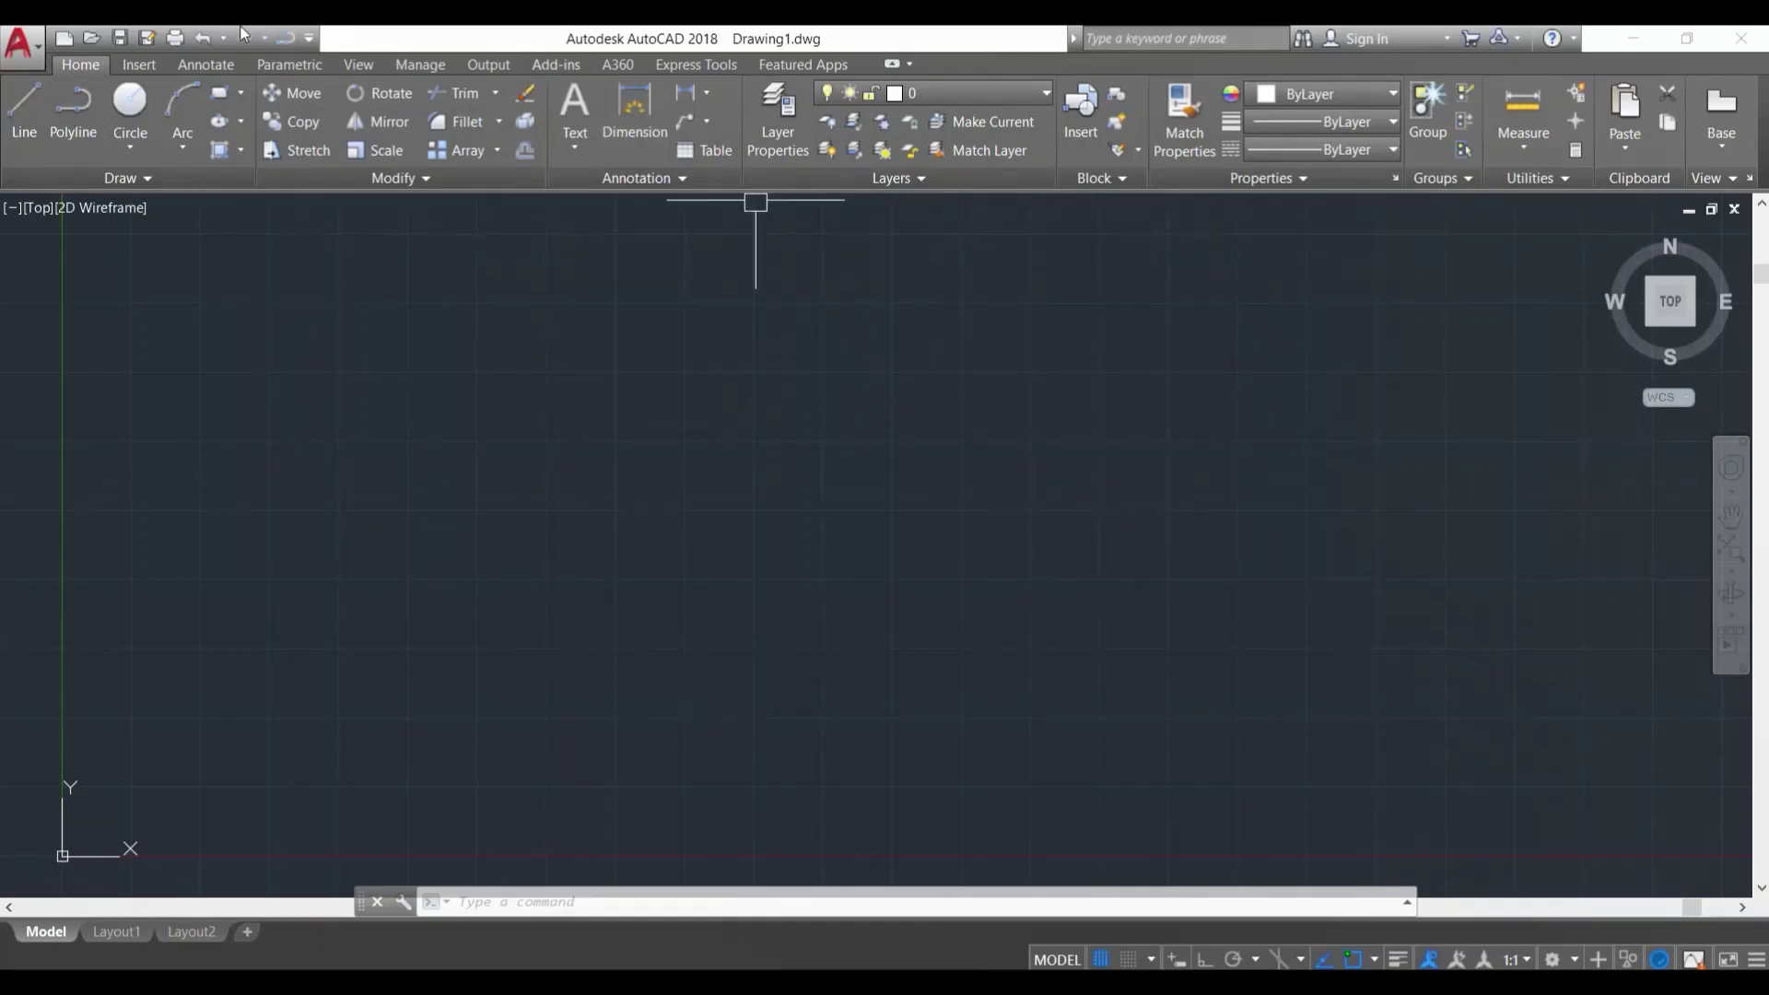
pyautogui.click(20, 42)
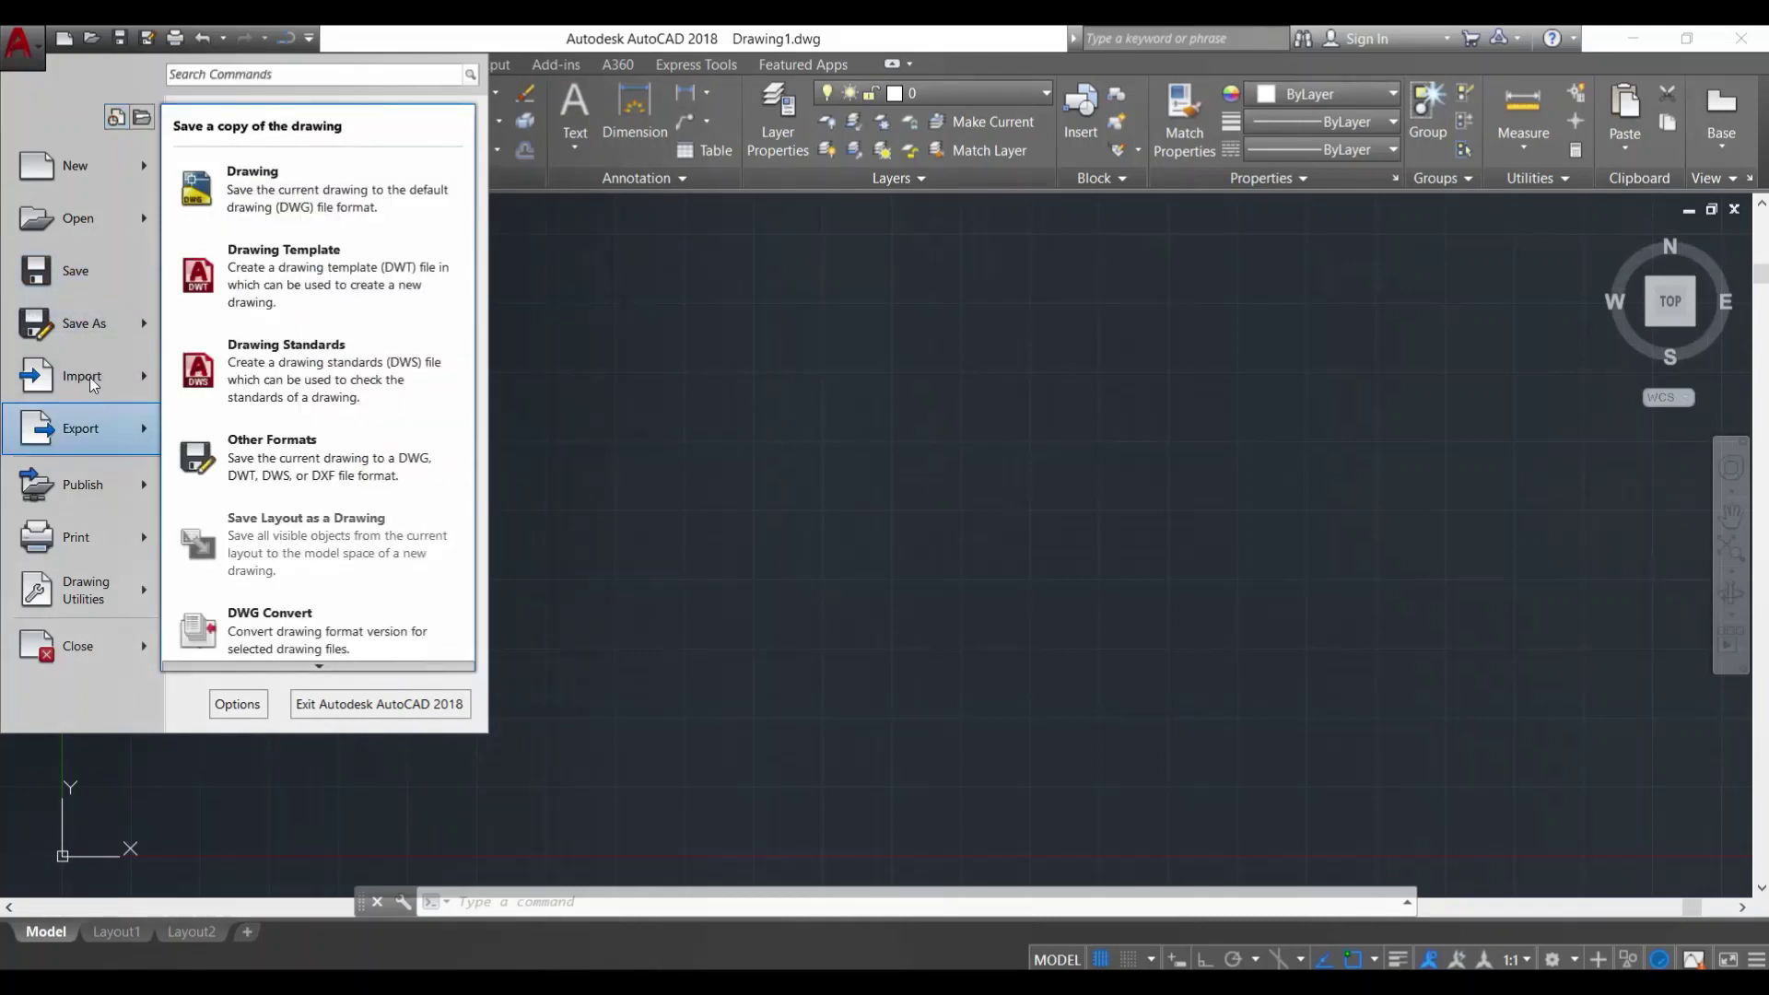
pyautogui.click(24, 72)
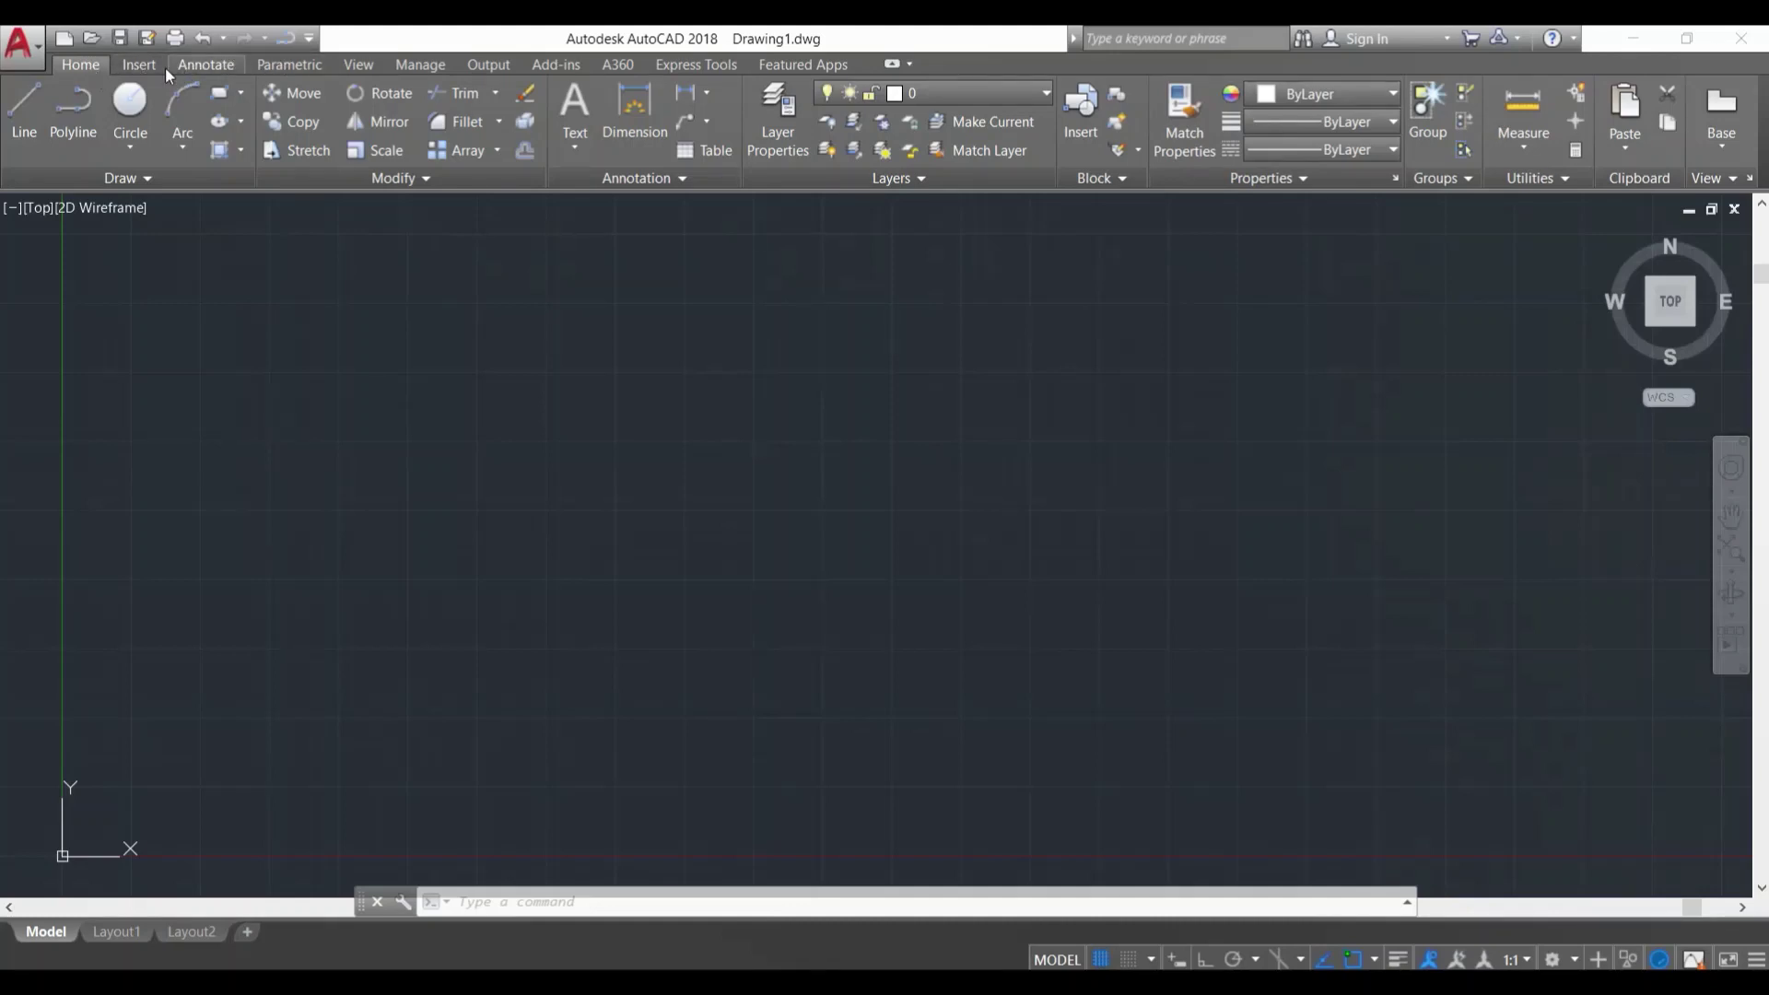
pyautogui.click(140, 64)
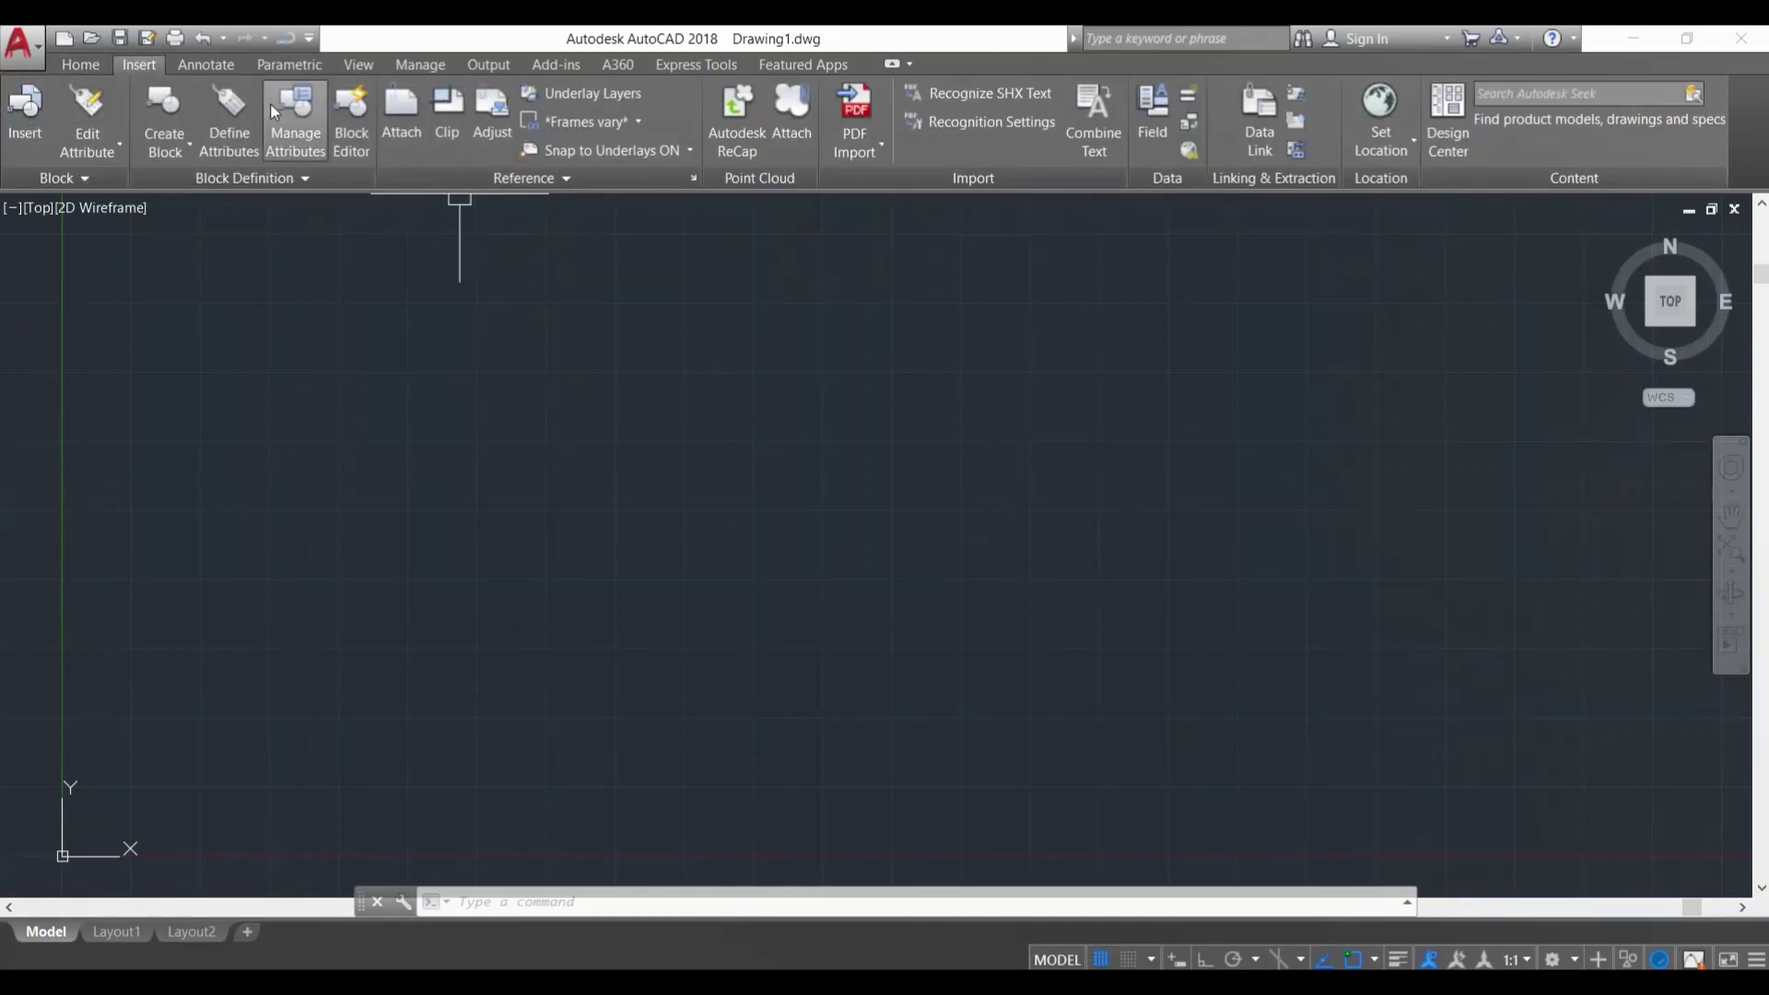
pyautogui.click(81, 65)
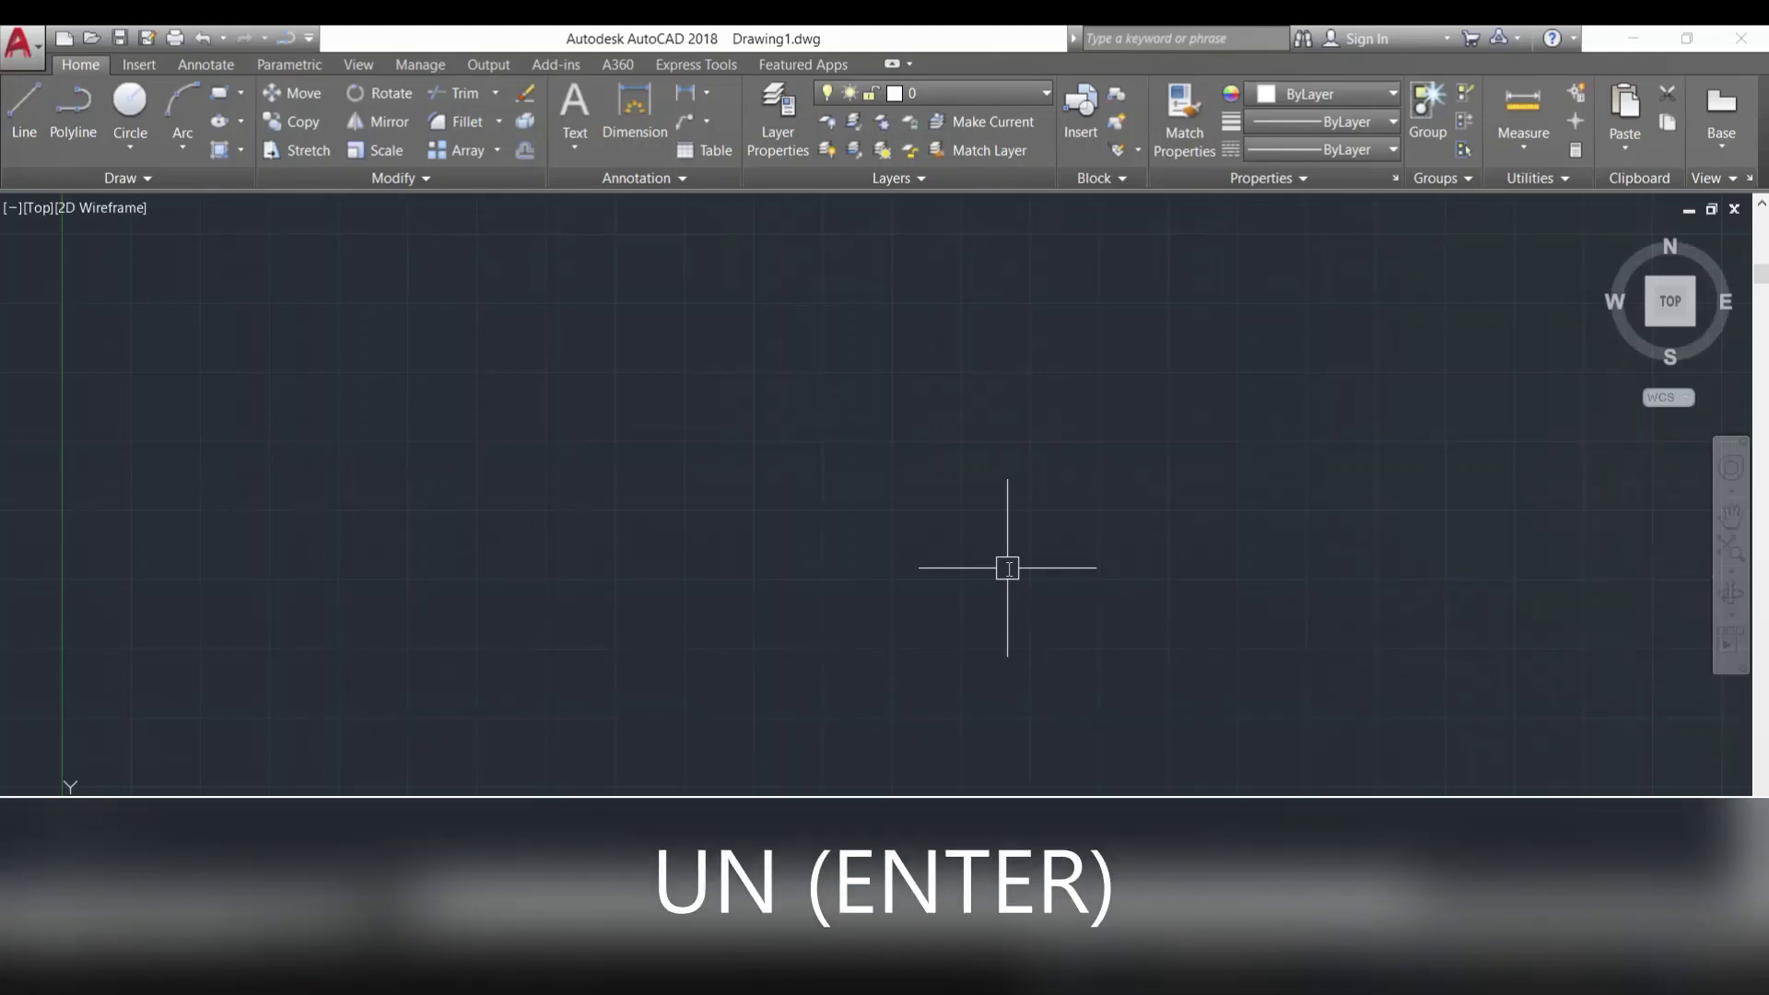
# Step: Configure the drawing units to decimal length with 0.00 precision and inches as the insertion scale
pyautogui.write('un')
pyautogui.press('Return')
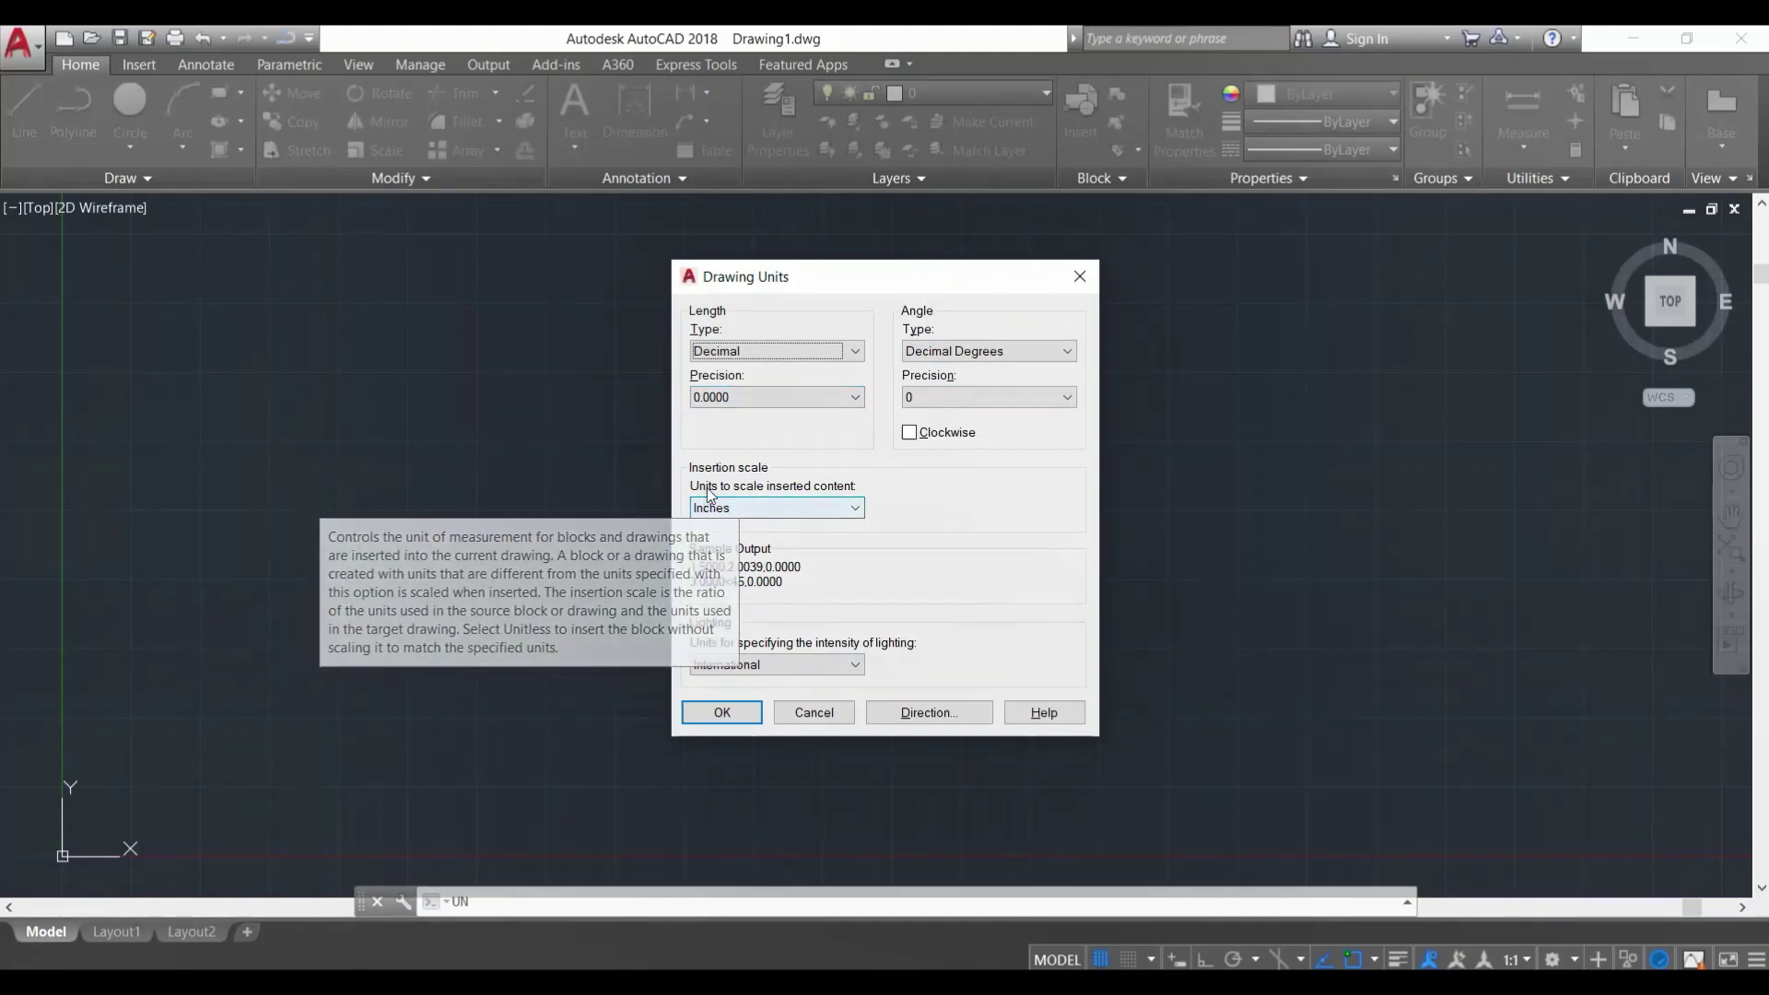
pyautogui.click(738, 510)
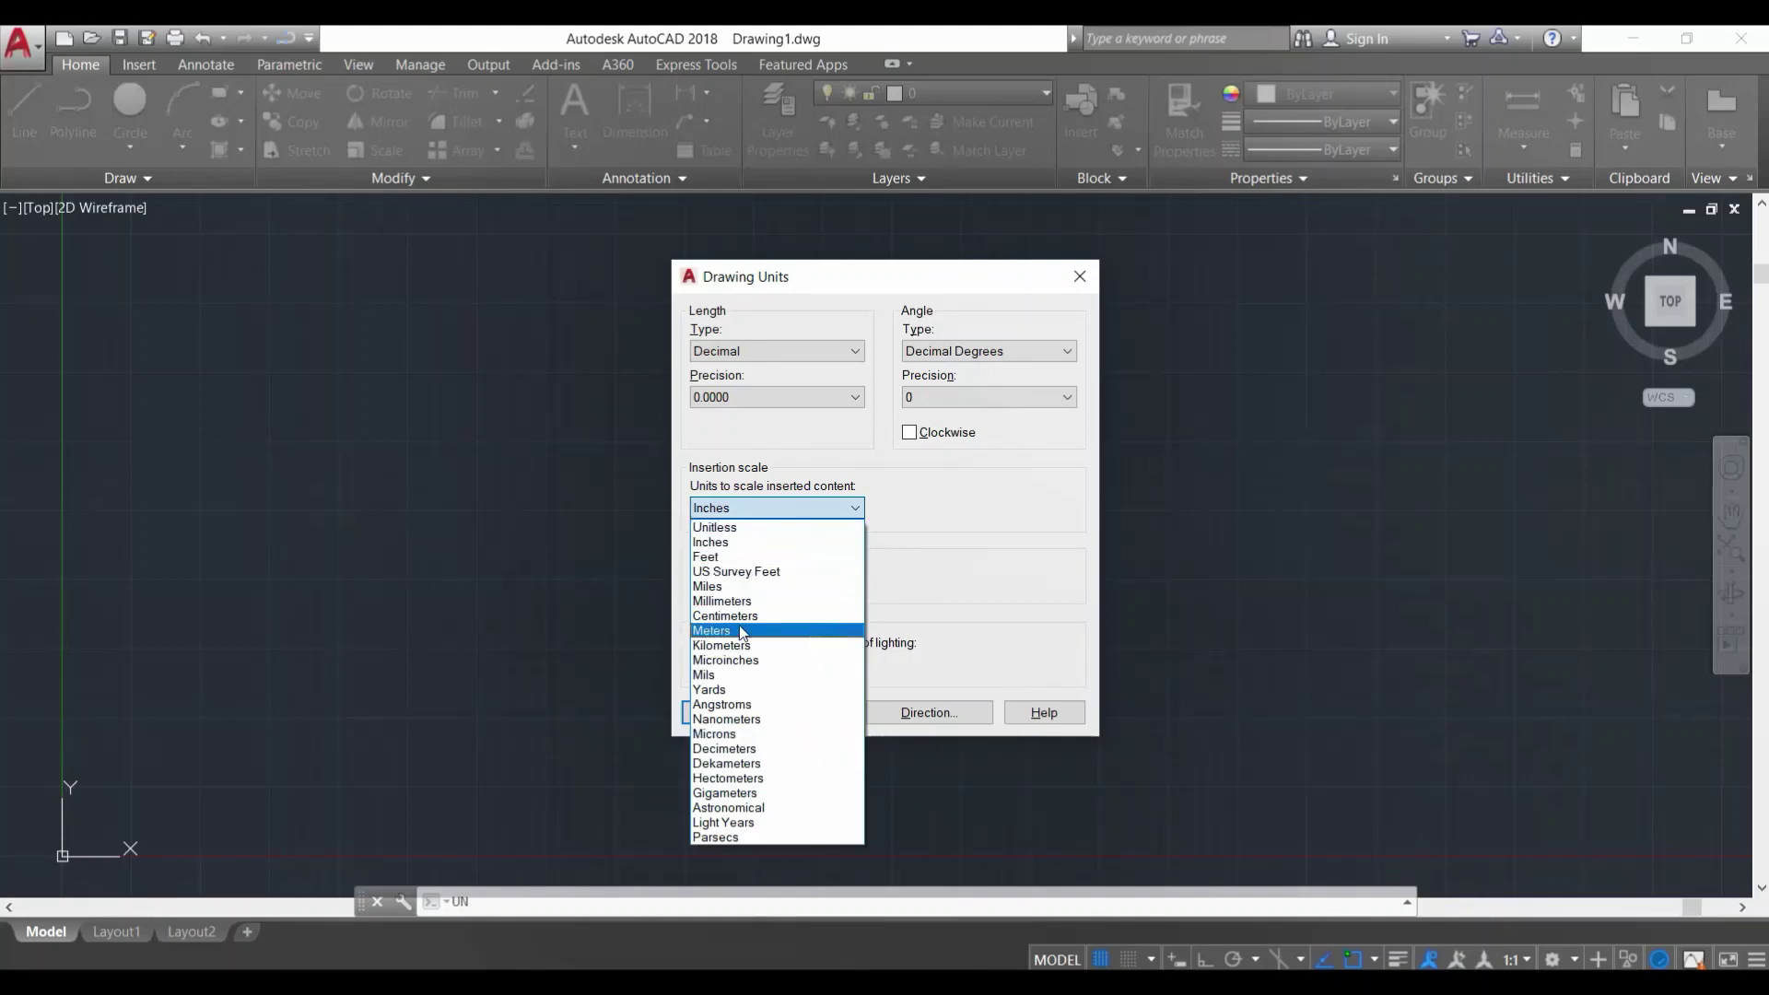
pyautogui.click(724, 546)
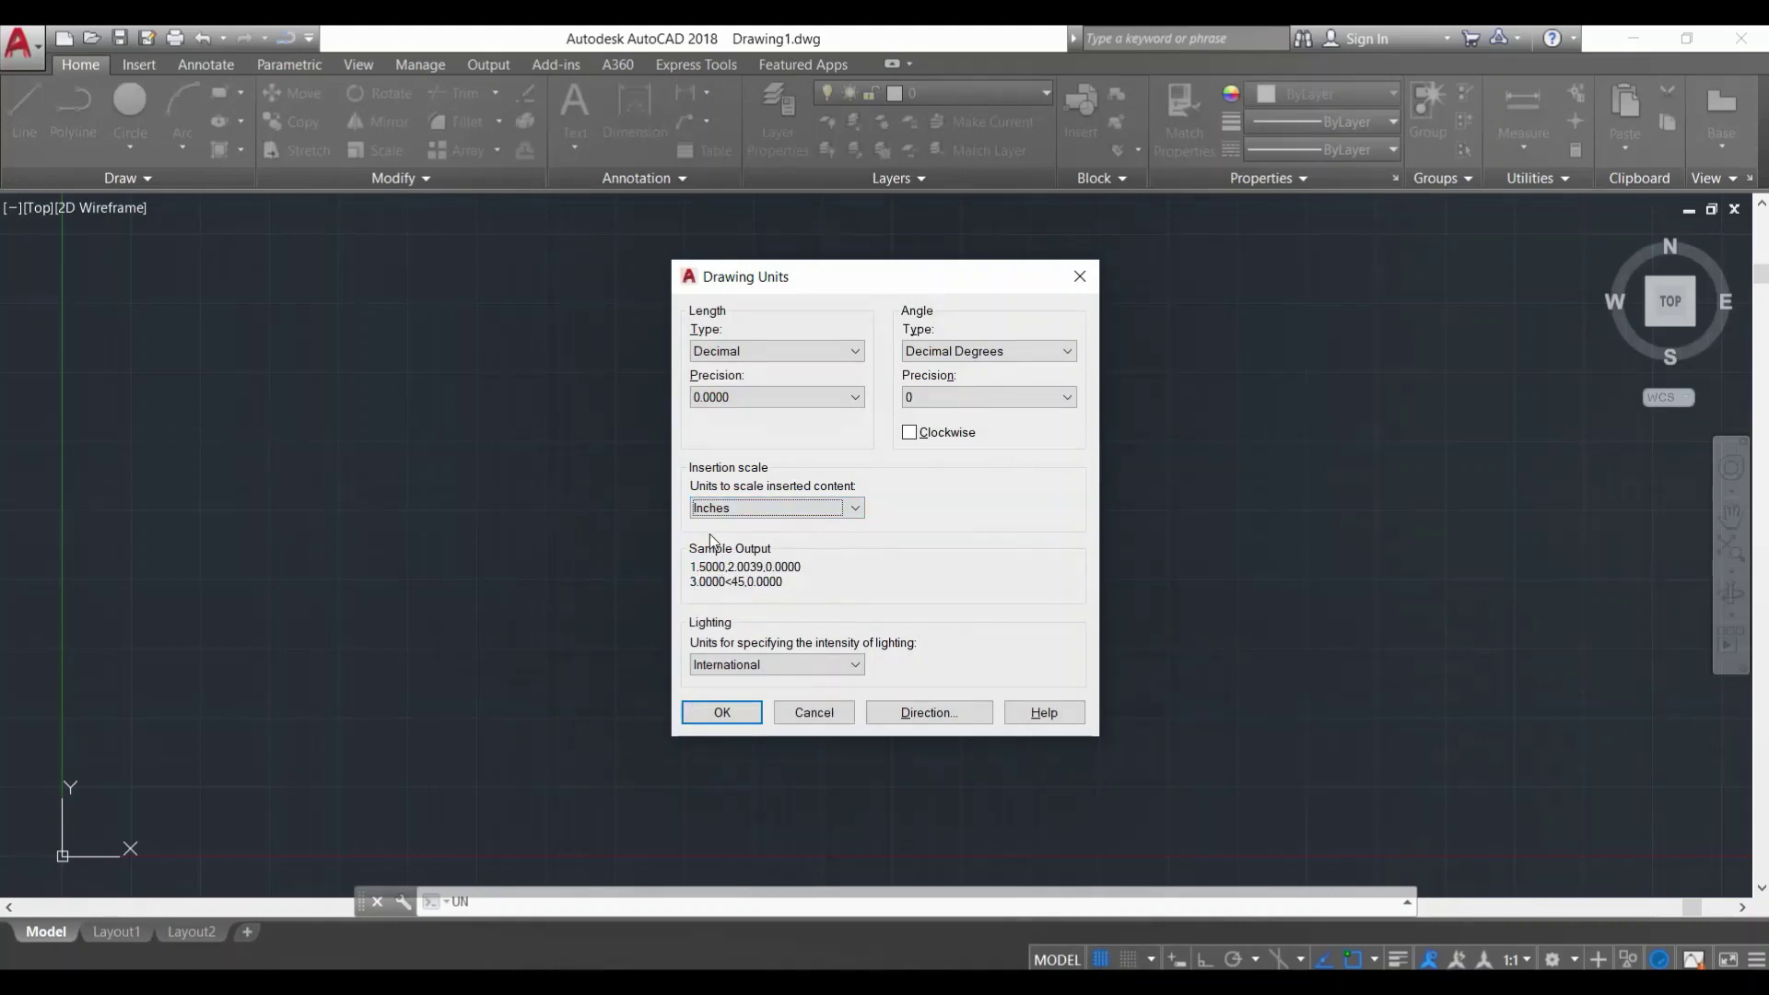
pyautogui.click(770, 349)
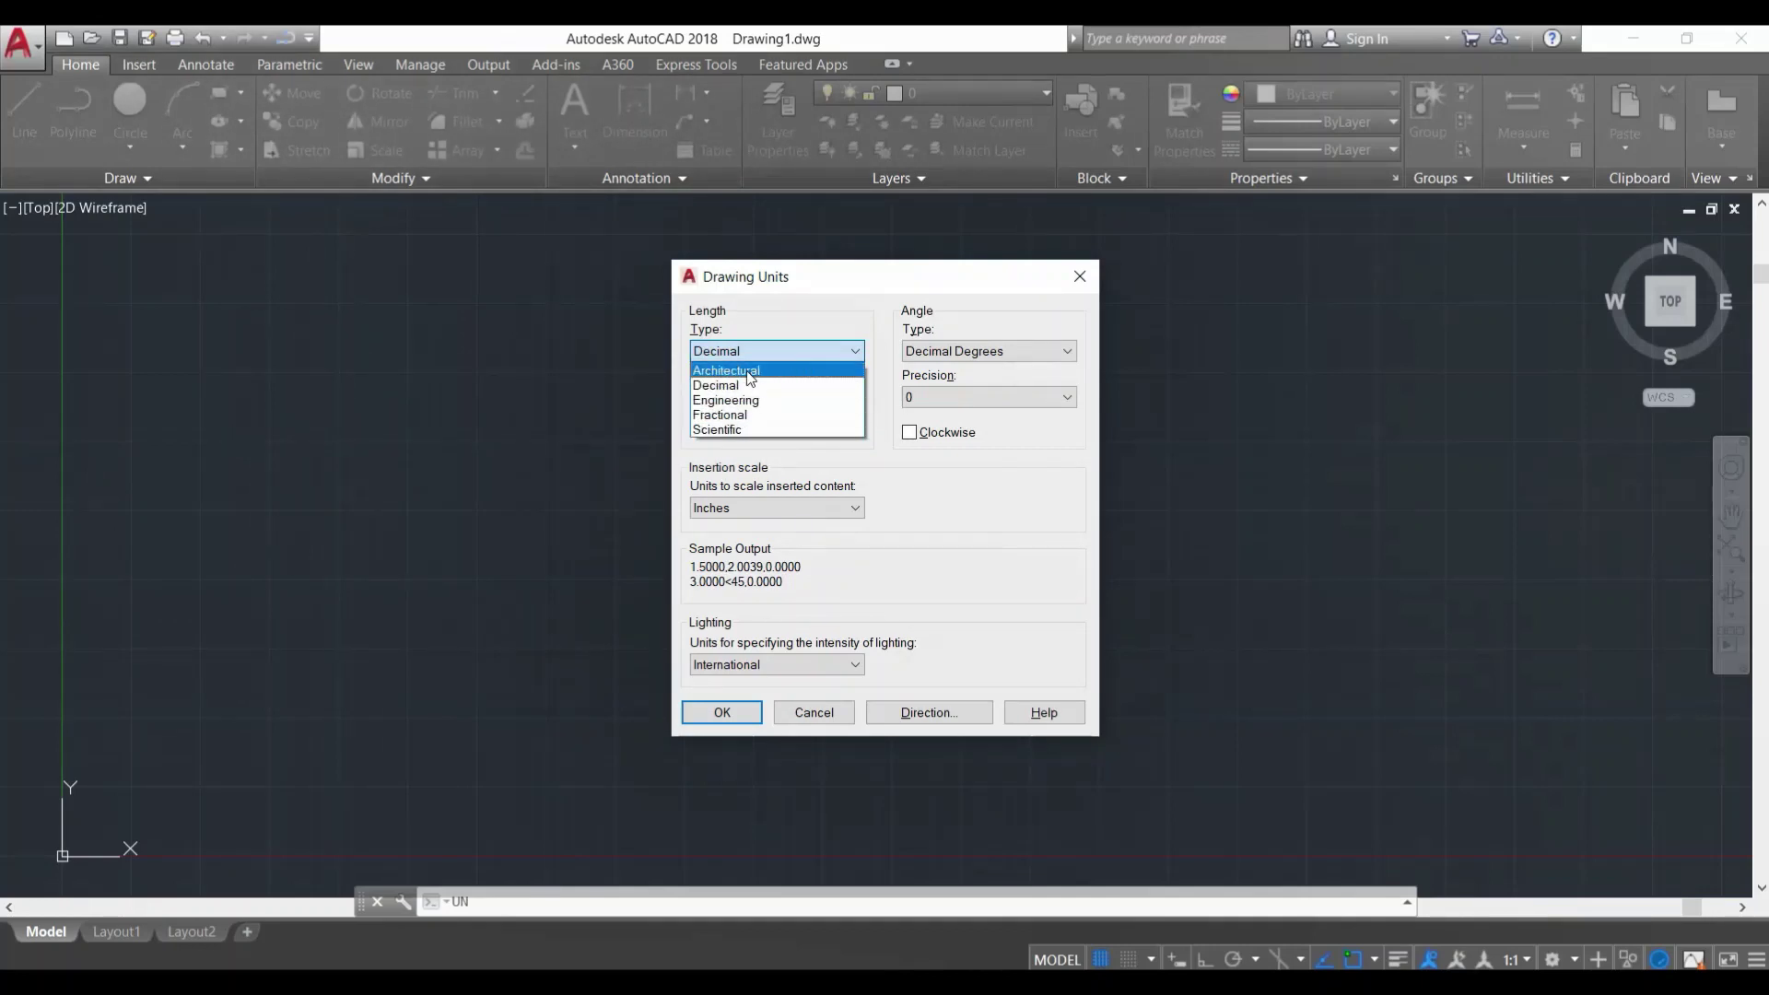
pyautogui.click(741, 382)
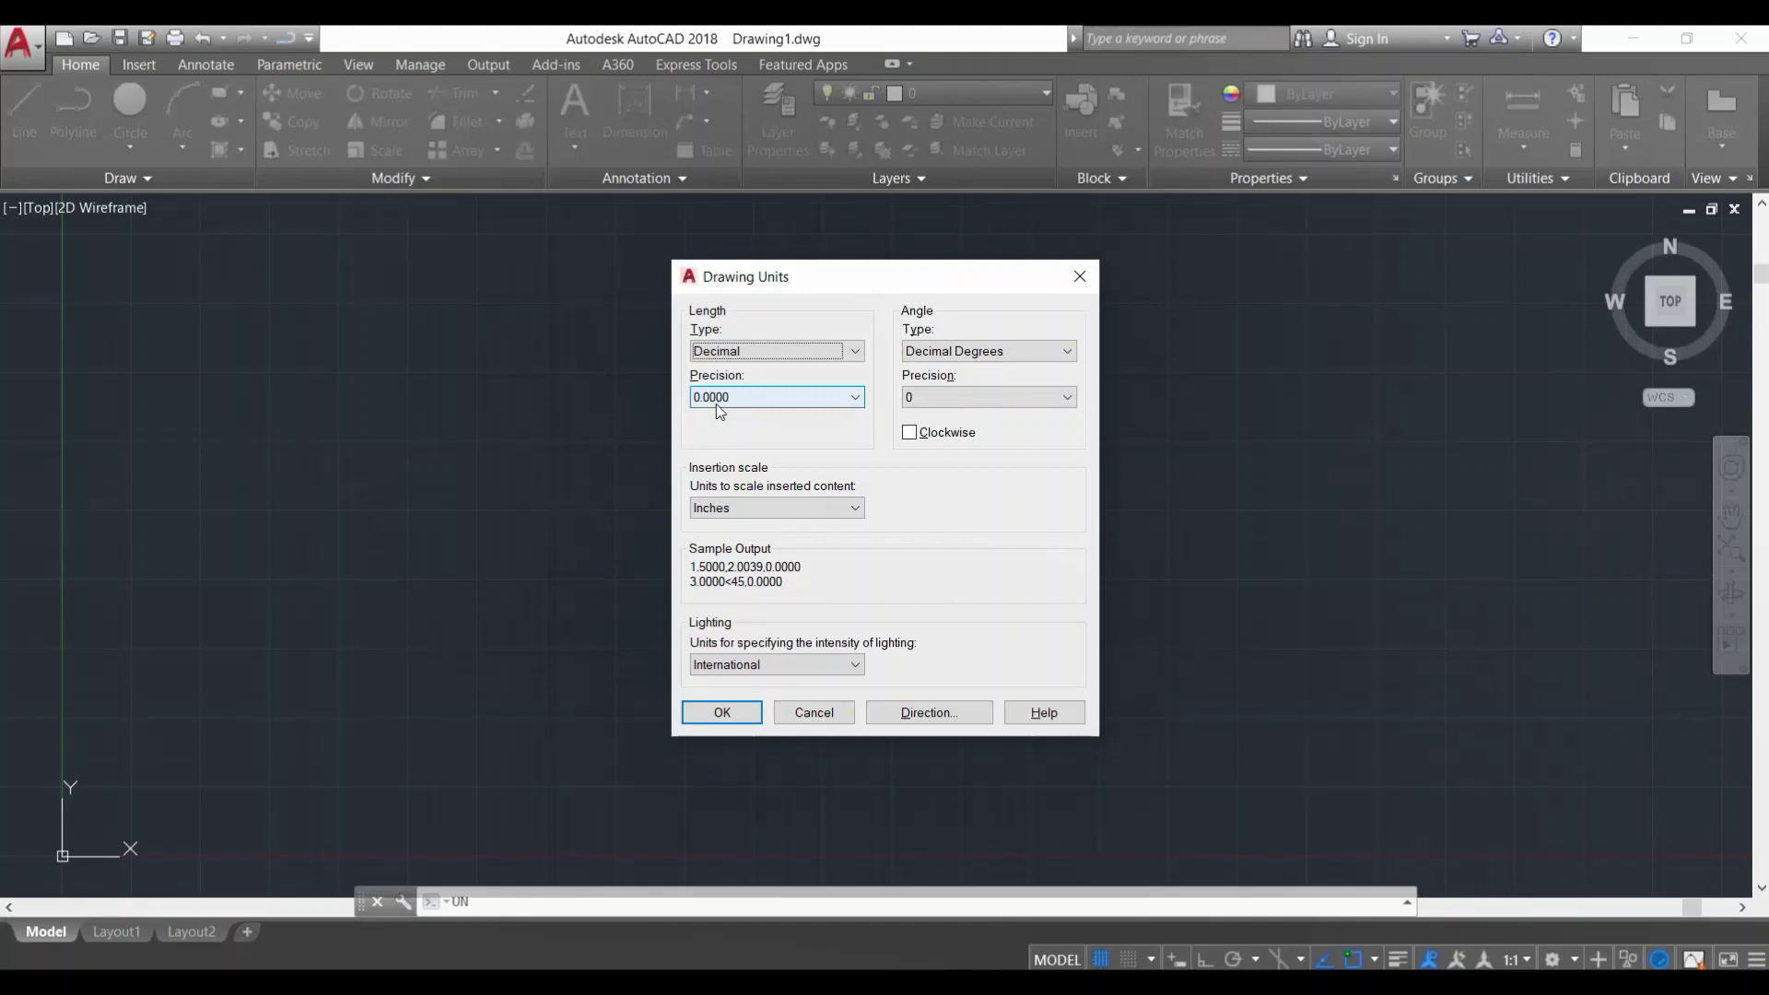
pyautogui.click(717, 402)
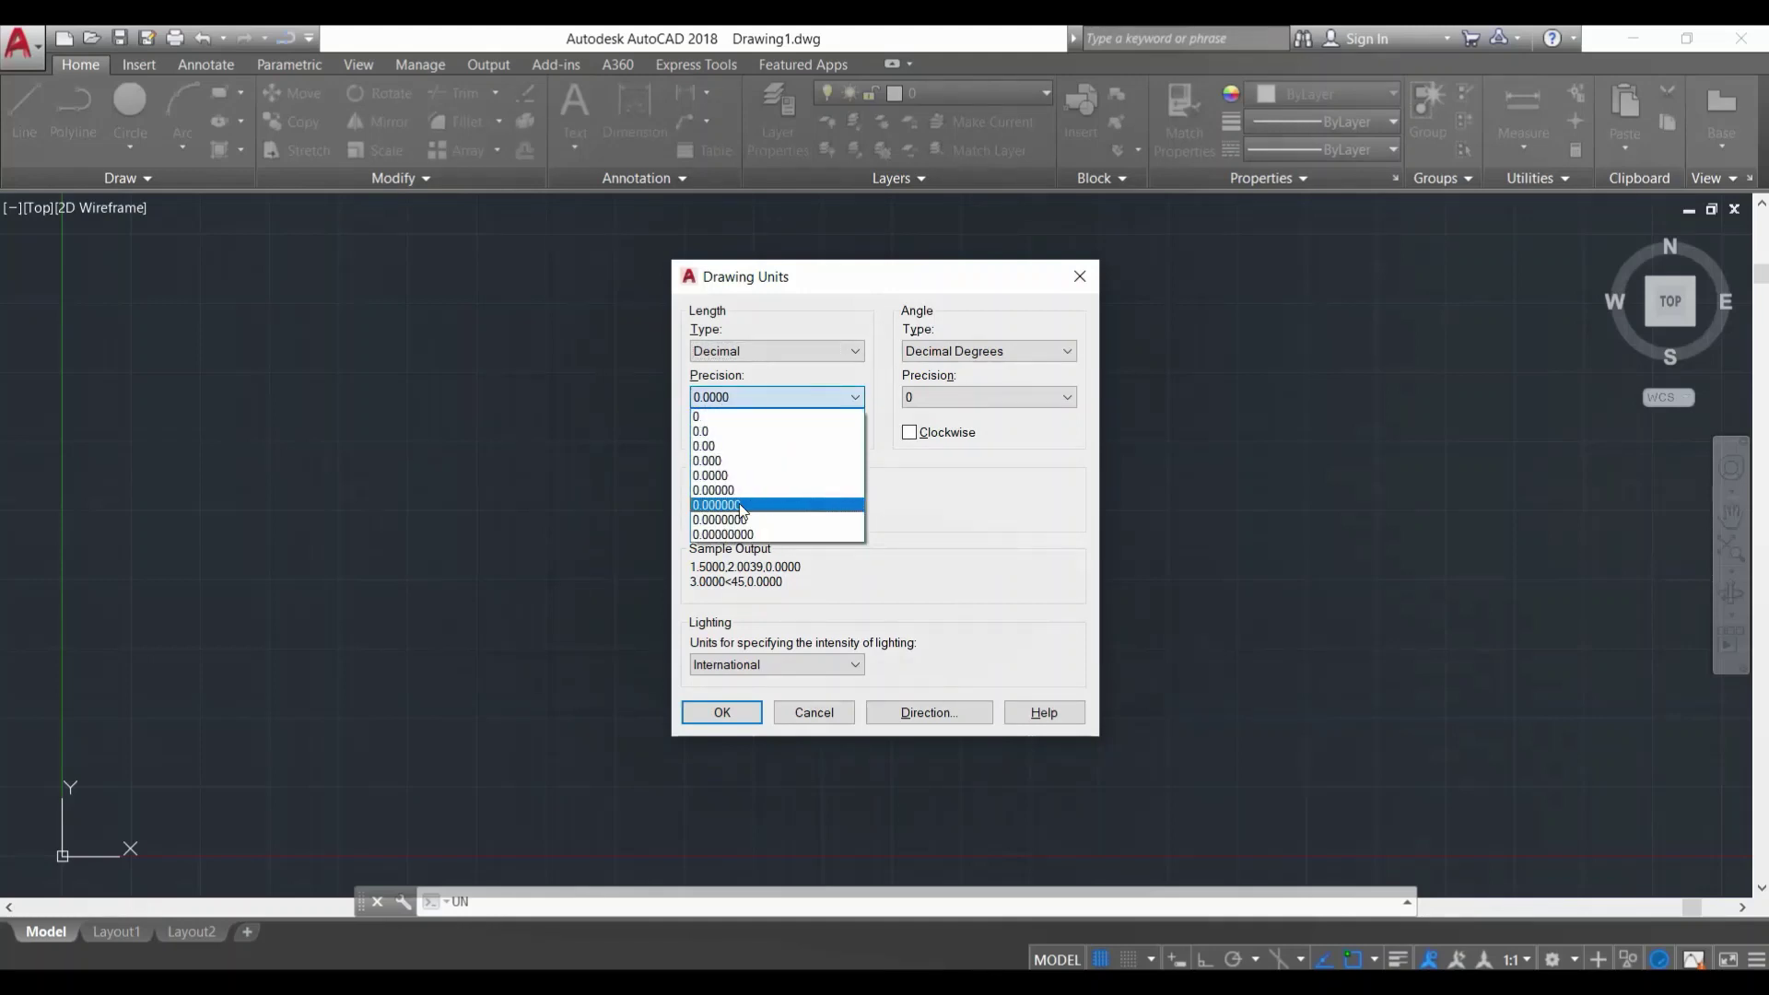
pyautogui.click(729, 447)
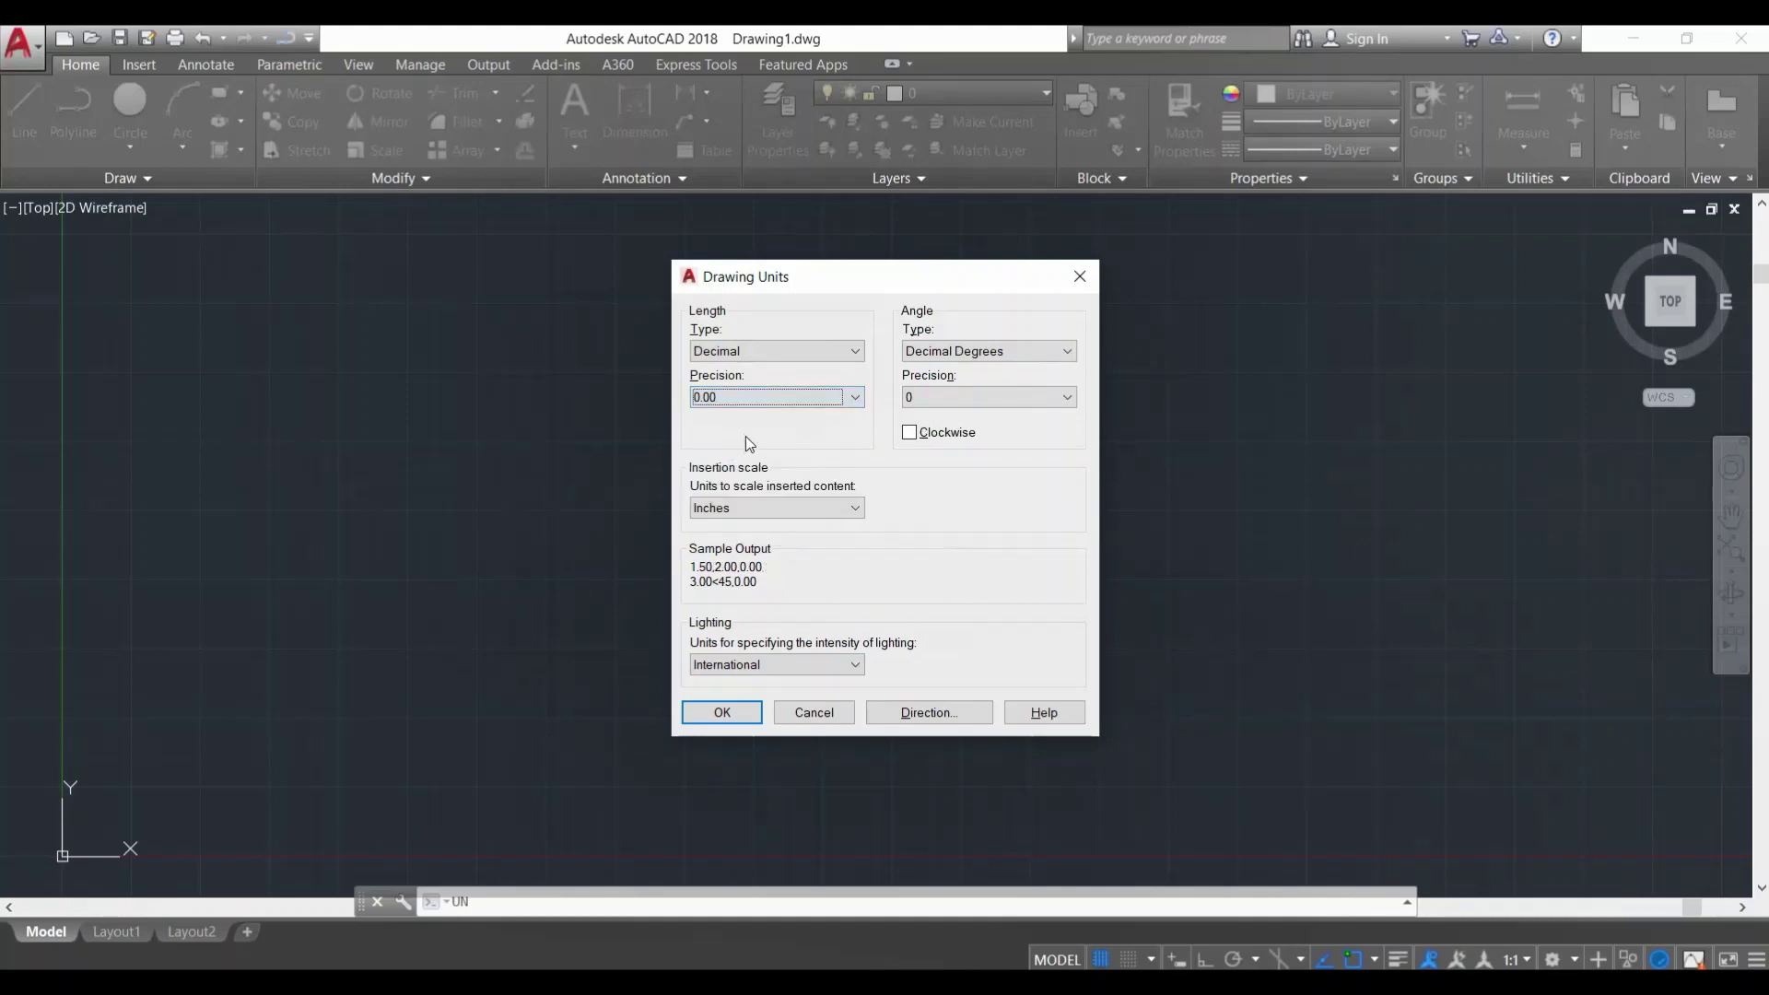
pyautogui.click(721, 714)
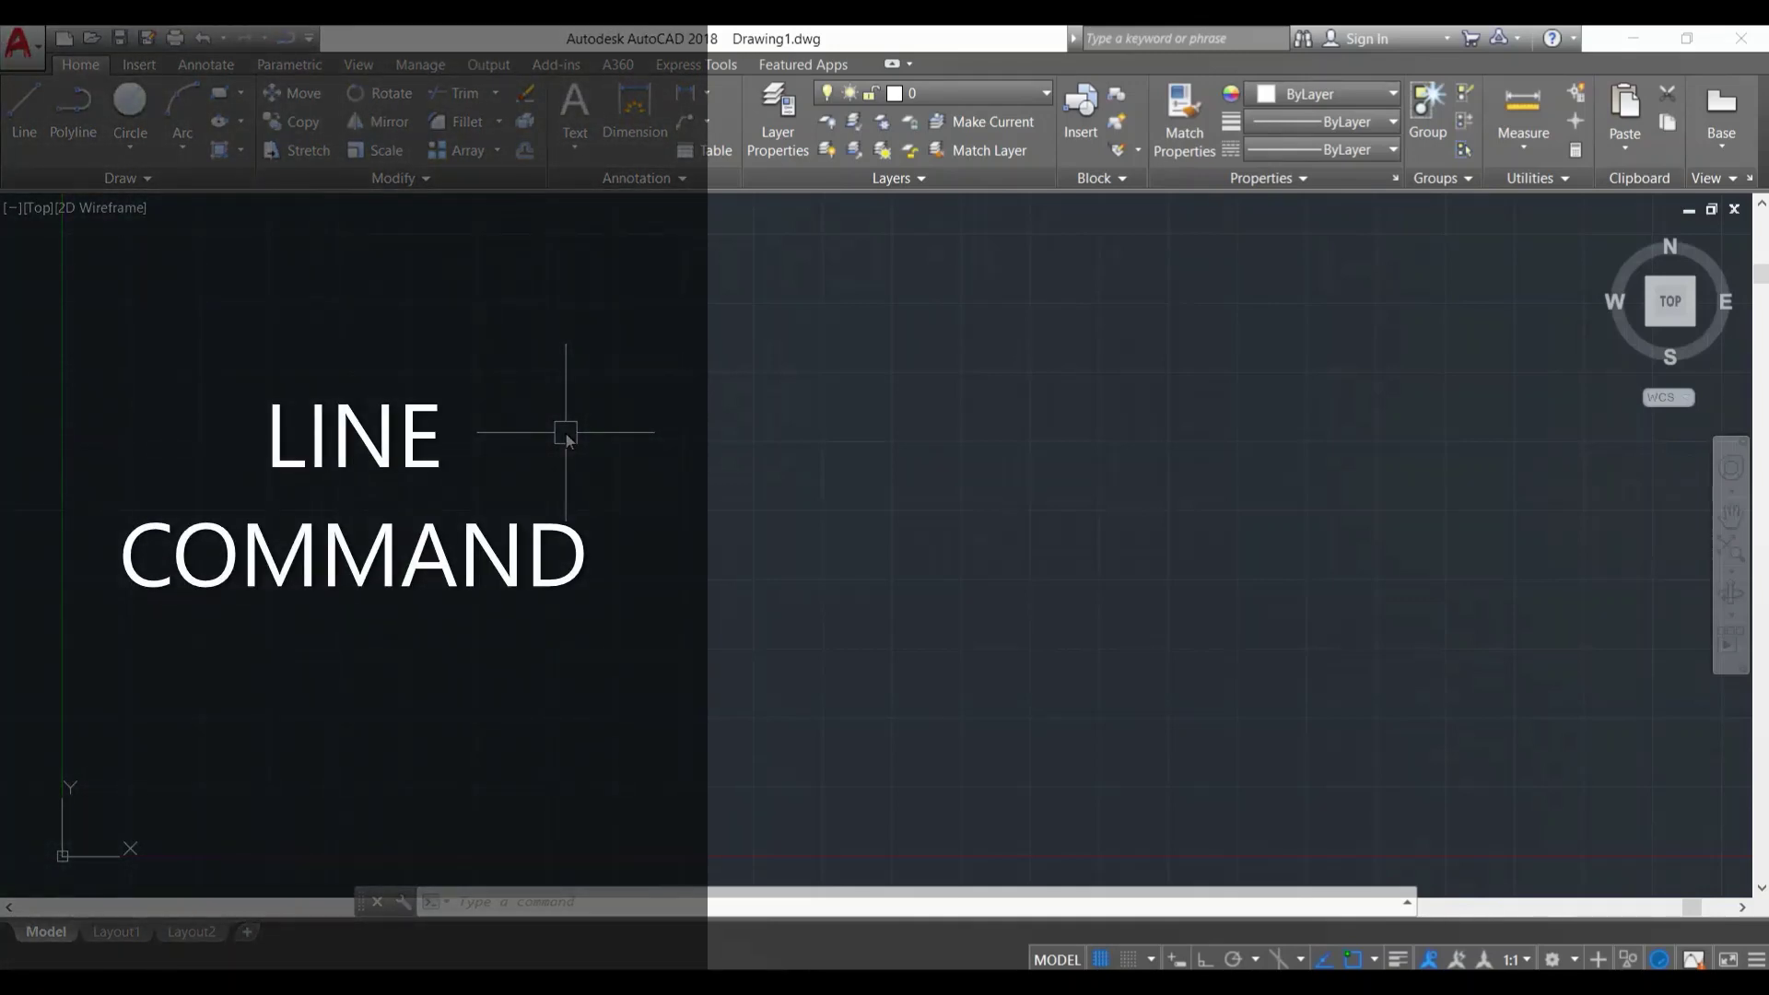
# Step: Draw an open chain of four connected lines: a long rising line, two segments forming a point, and one returning inward
pyautogui.press('Escape')
pyautogui.press('Escape')
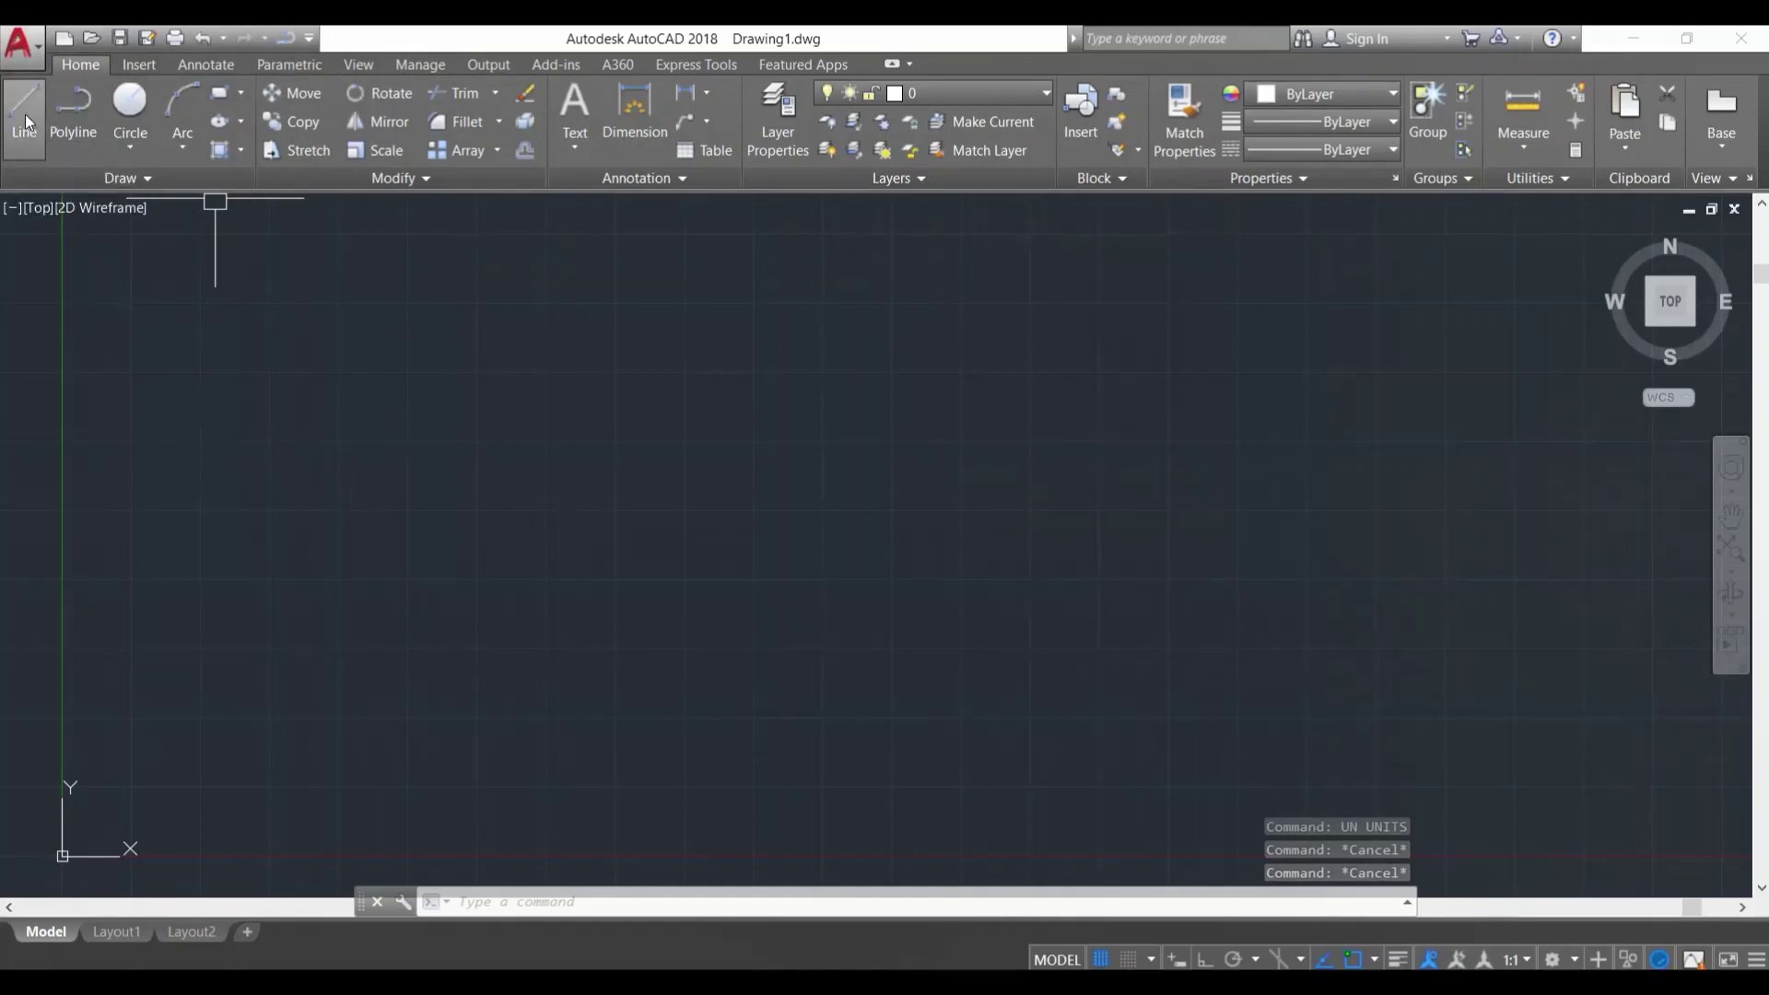
pyautogui.click(25, 113)
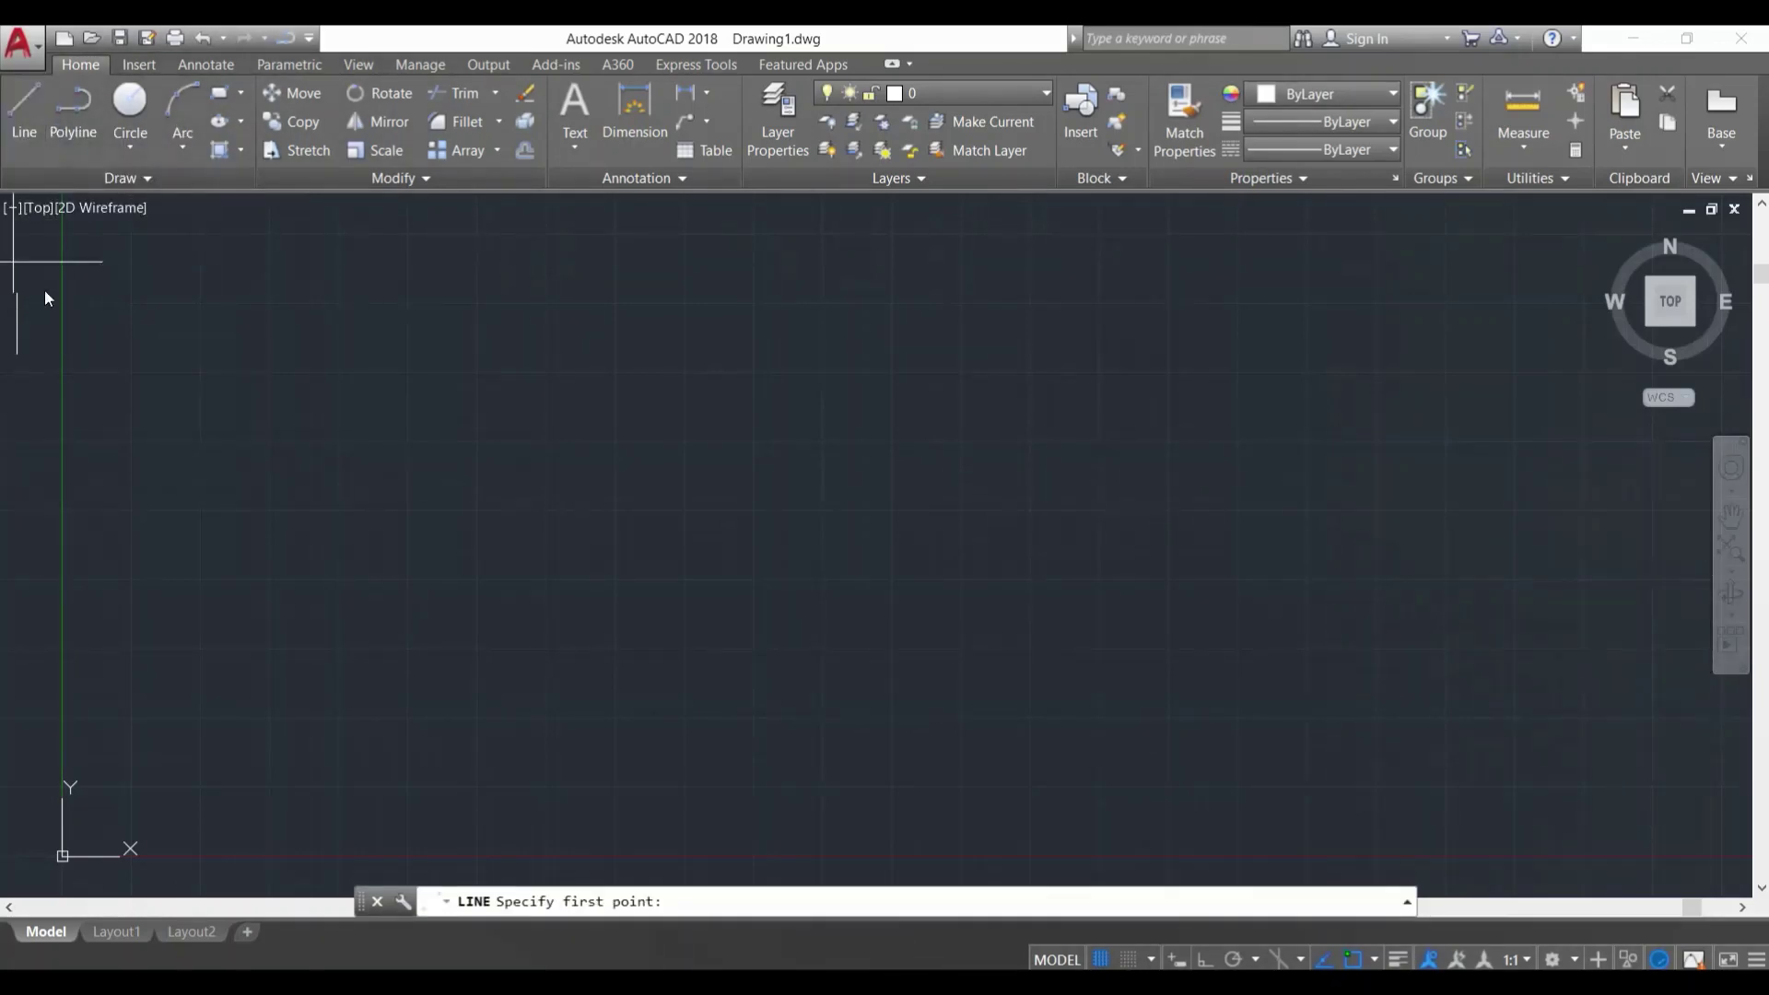
pyautogui.click(368, 570)
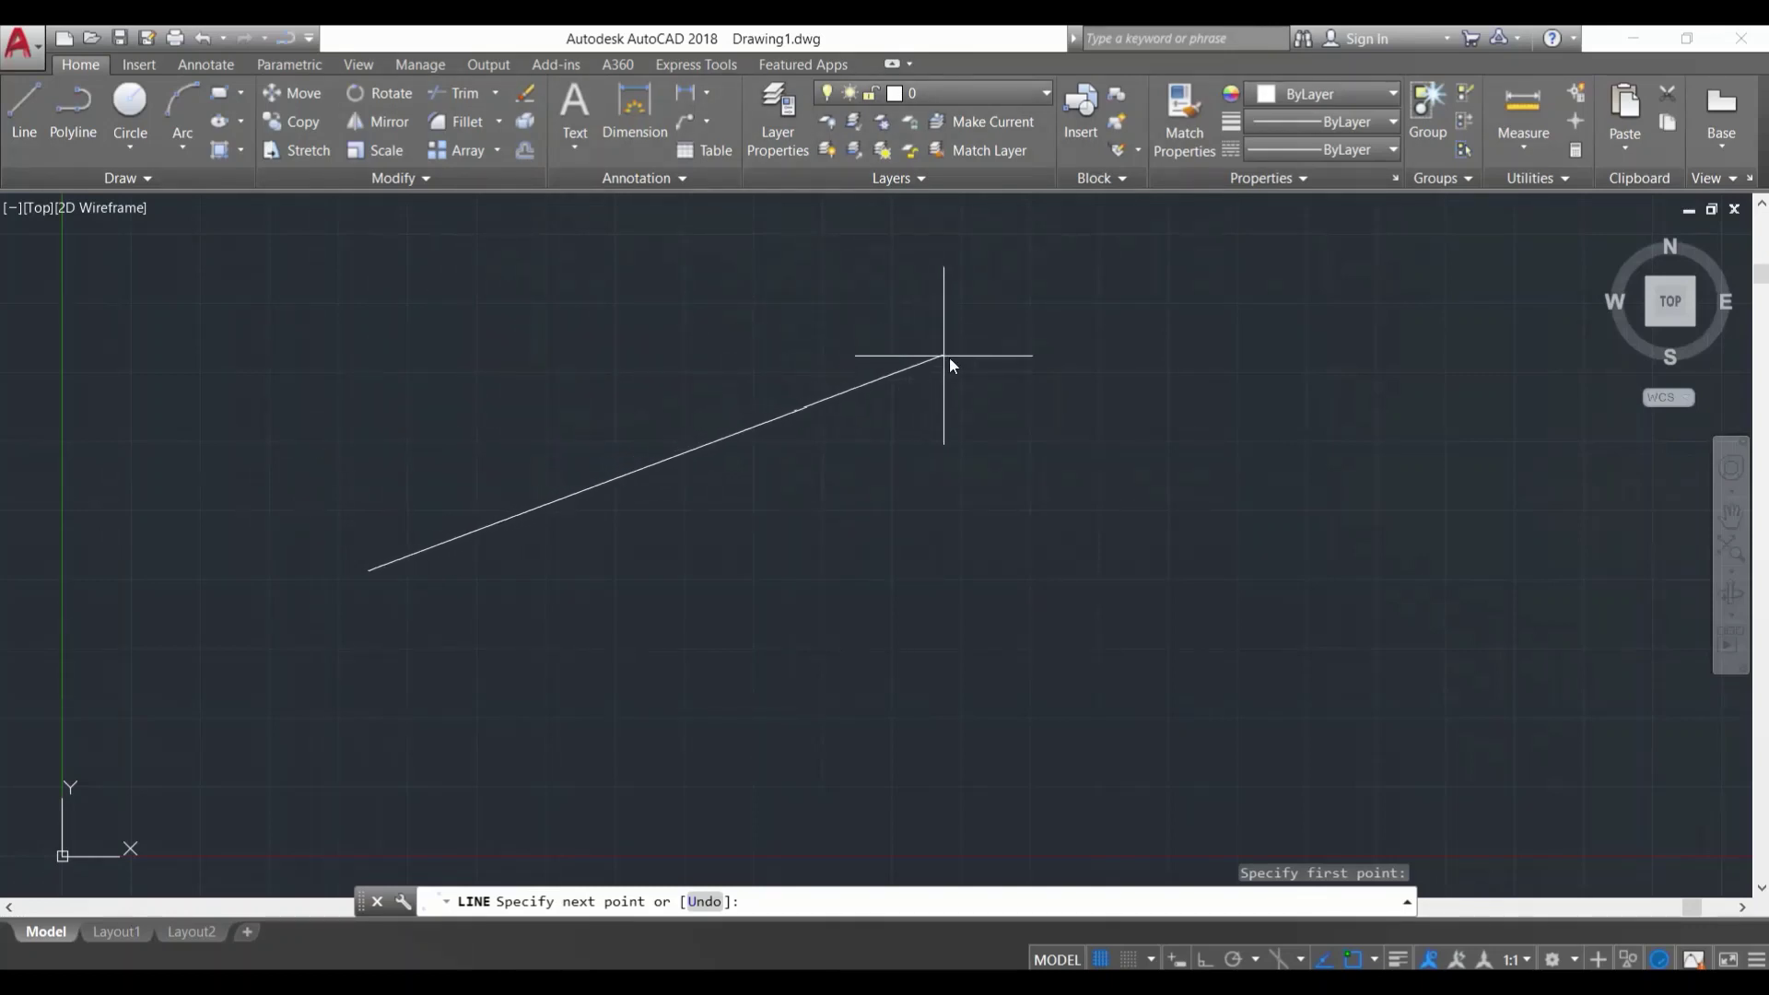
pyautogui.click(1129, 348)
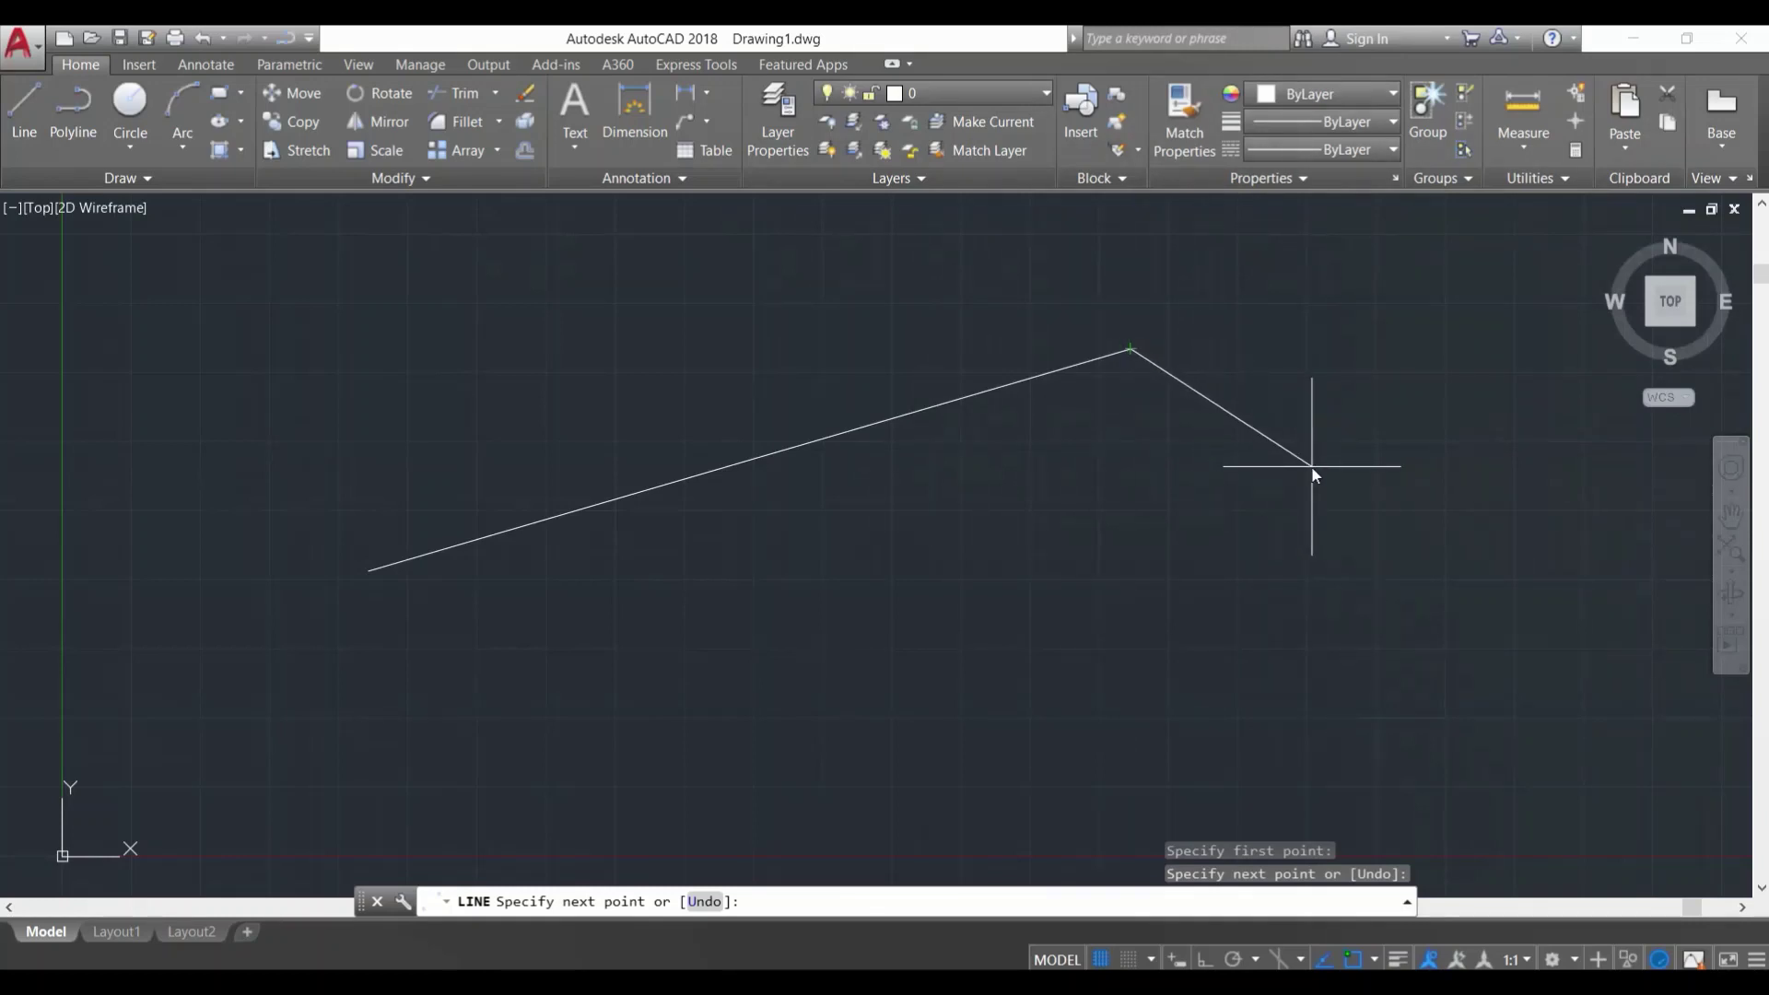
pyautogui.click(1363, 511)
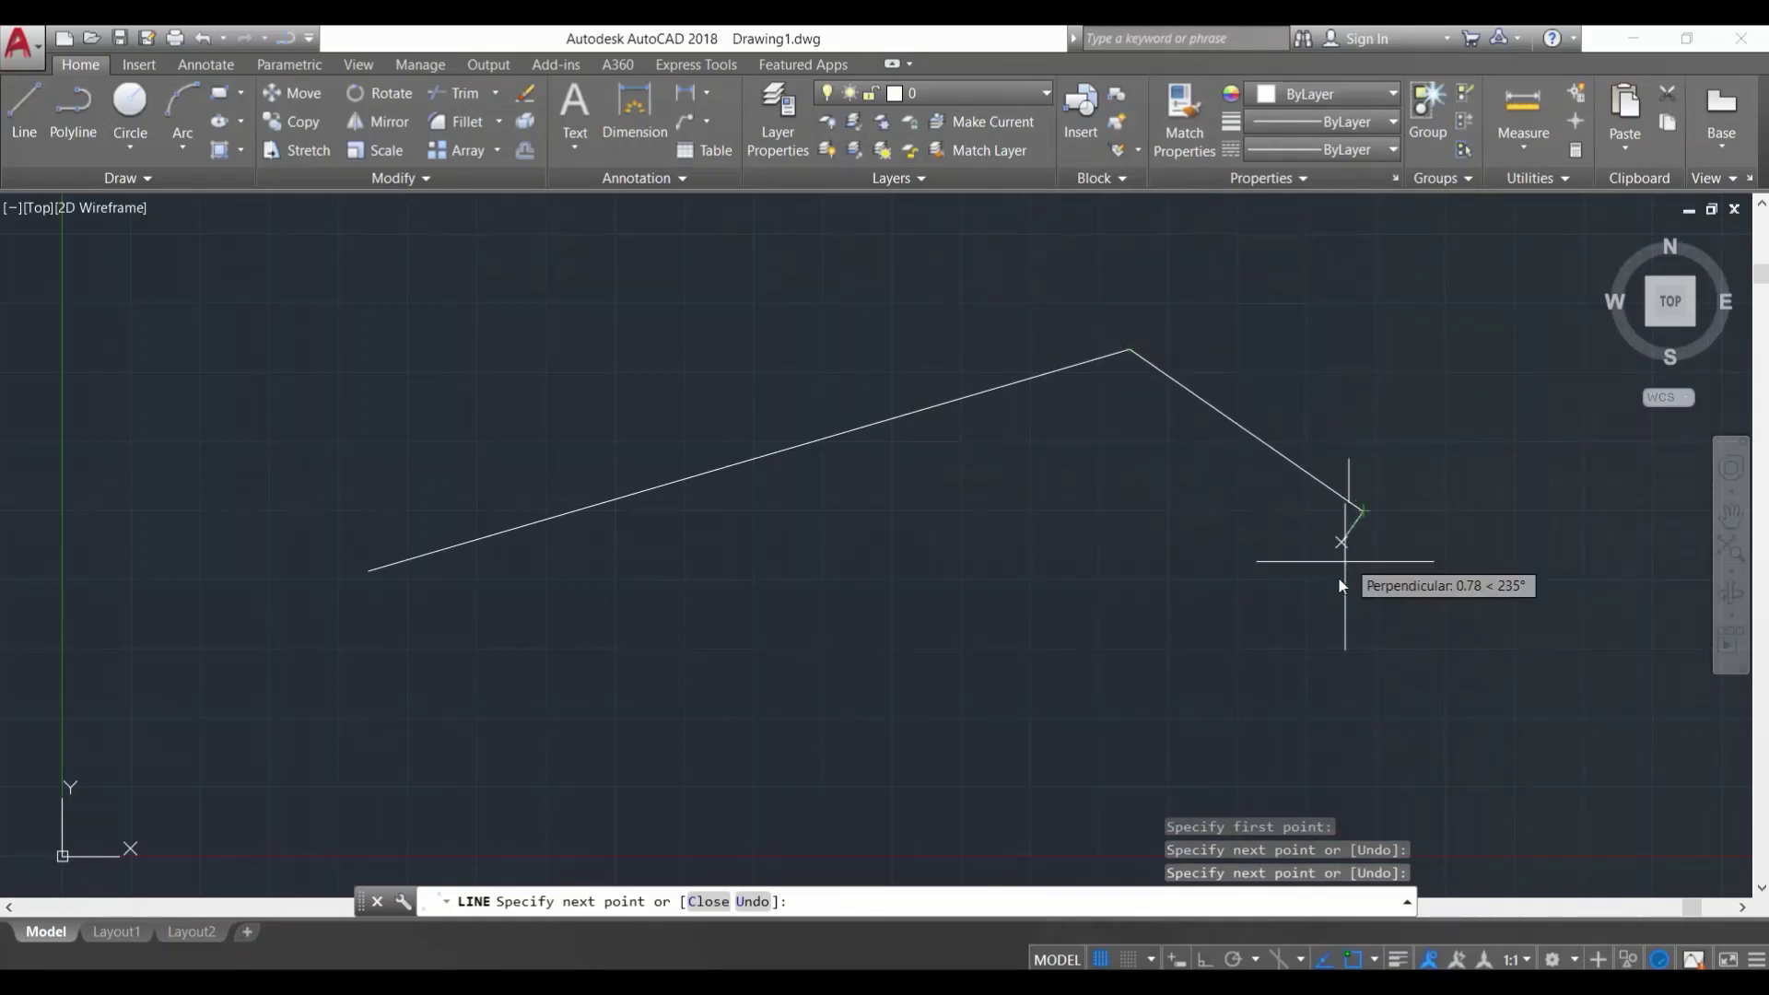
pyautogui.click(1221, 715)
pyautogui.click(911, 610)
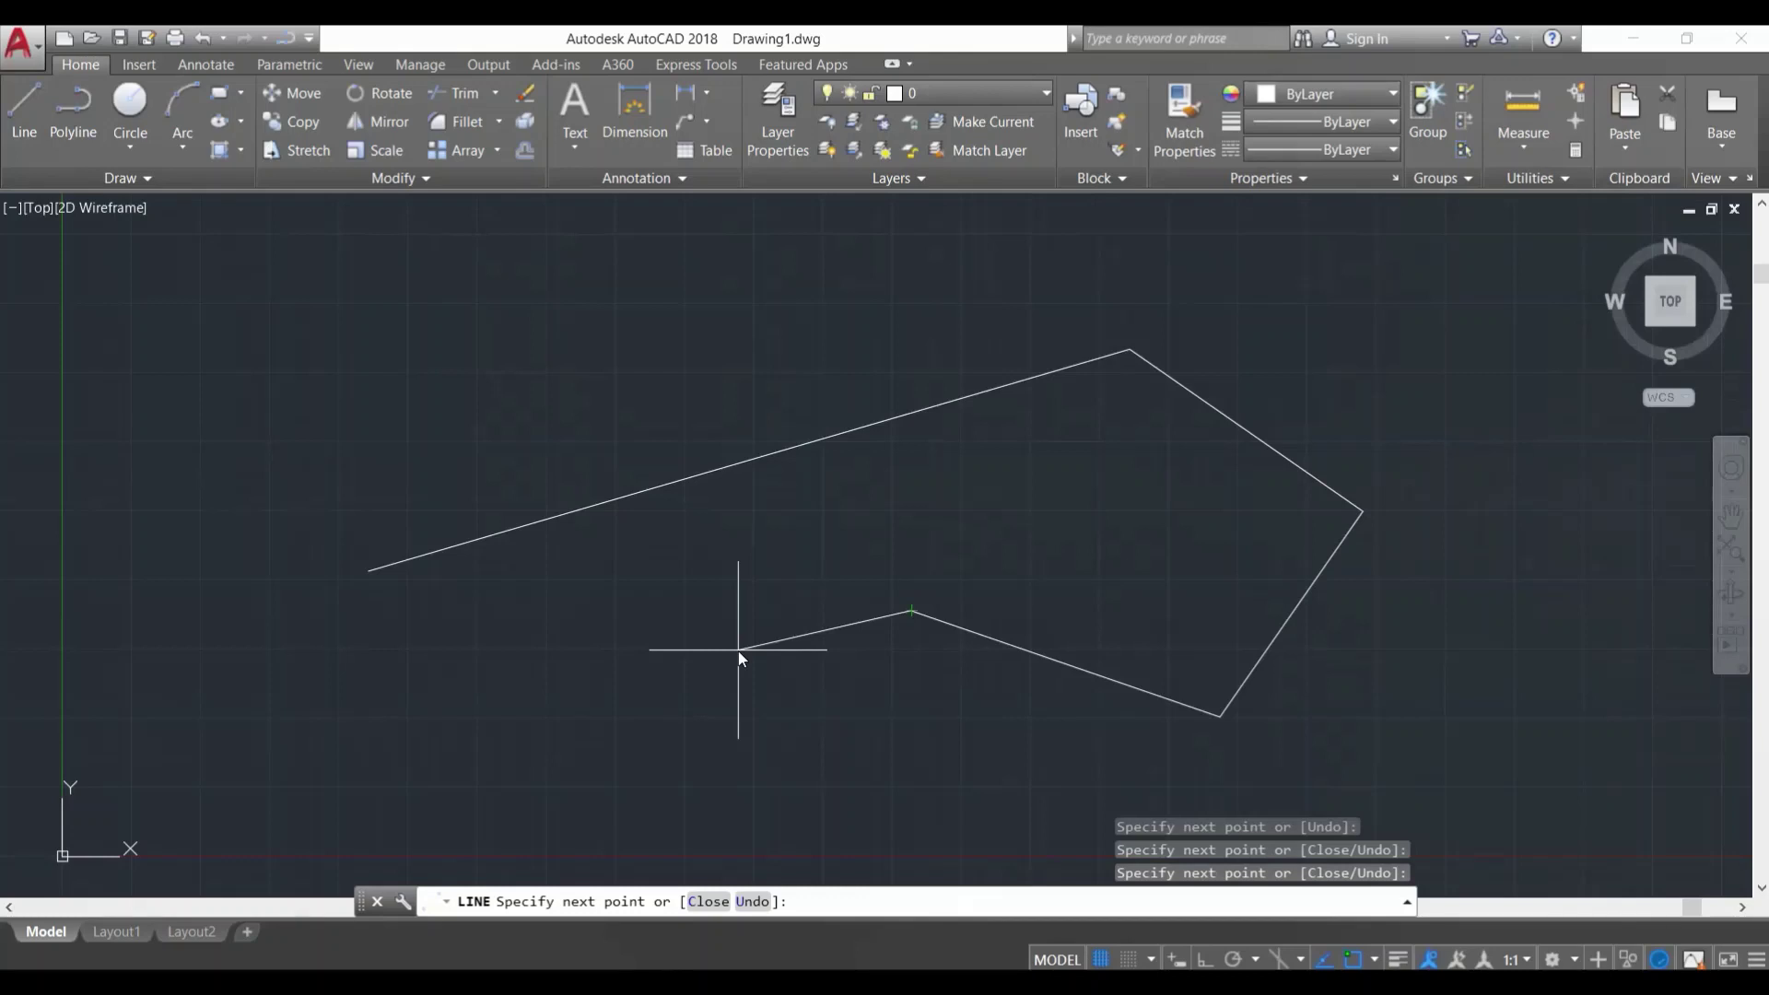
pyautogui.press('Return')
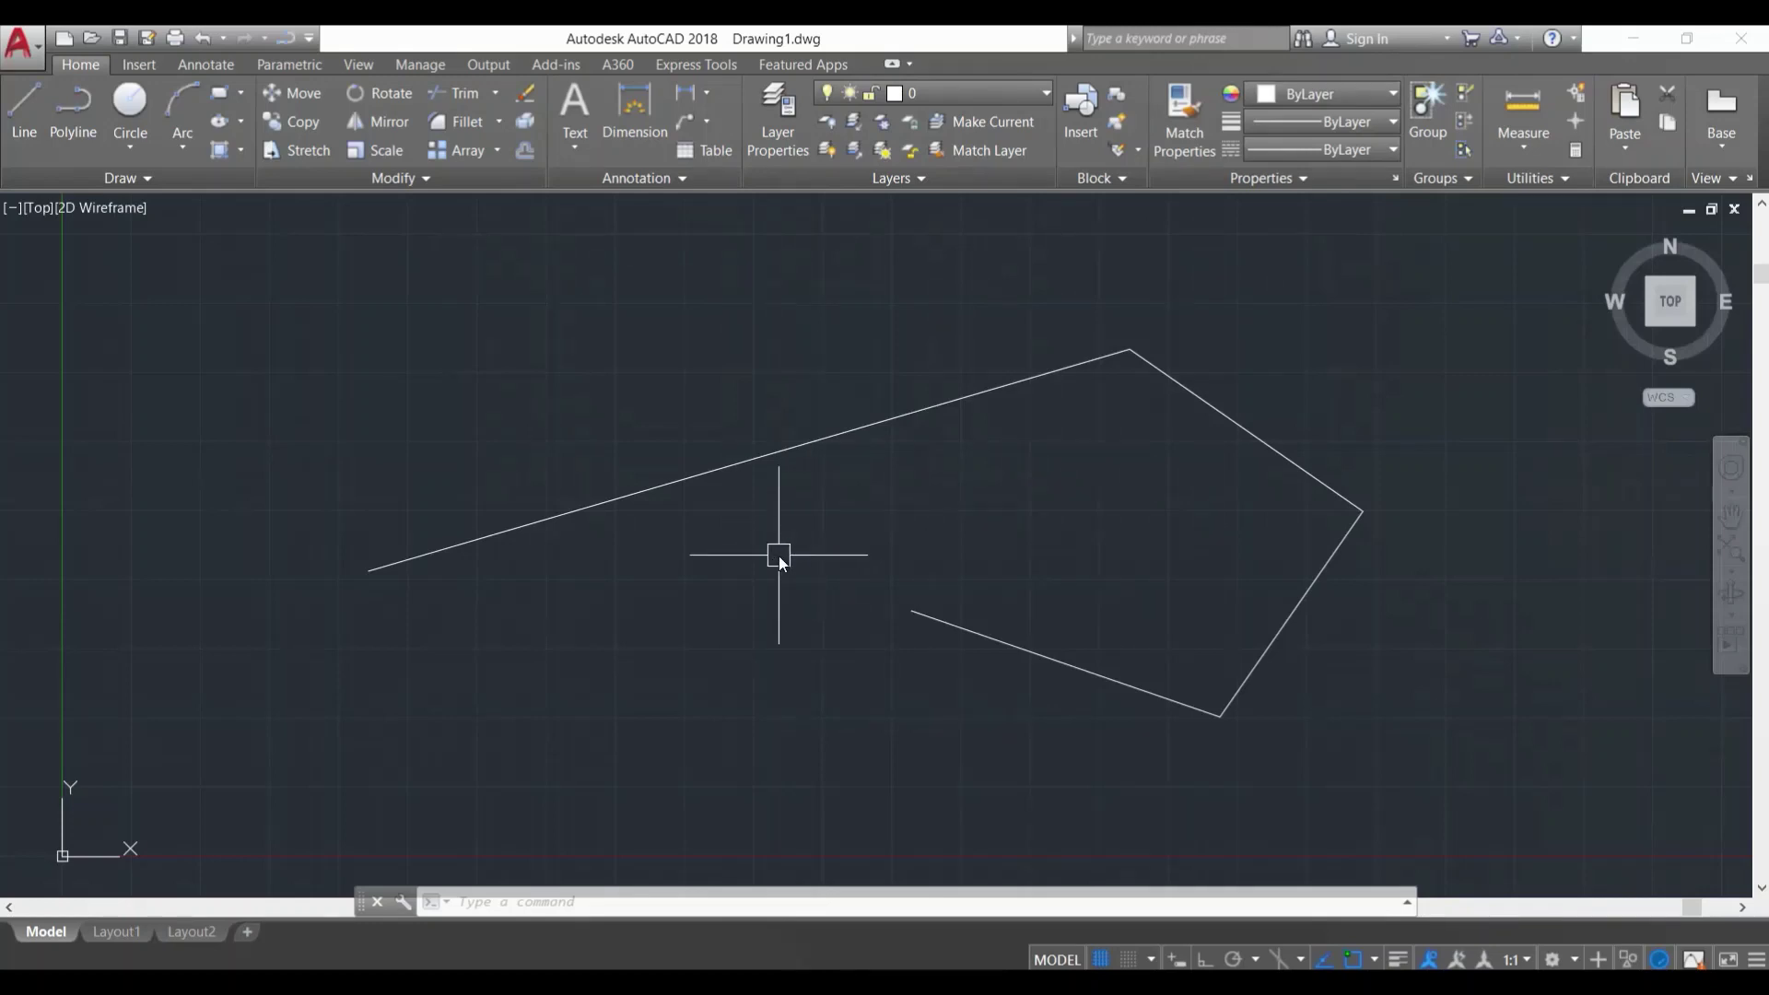
# Step: Examine the open chain of lines up close and as a whole
pyautogui.moveTo(778, 555); pyautogui.dragTo(778, 555, button='middle')
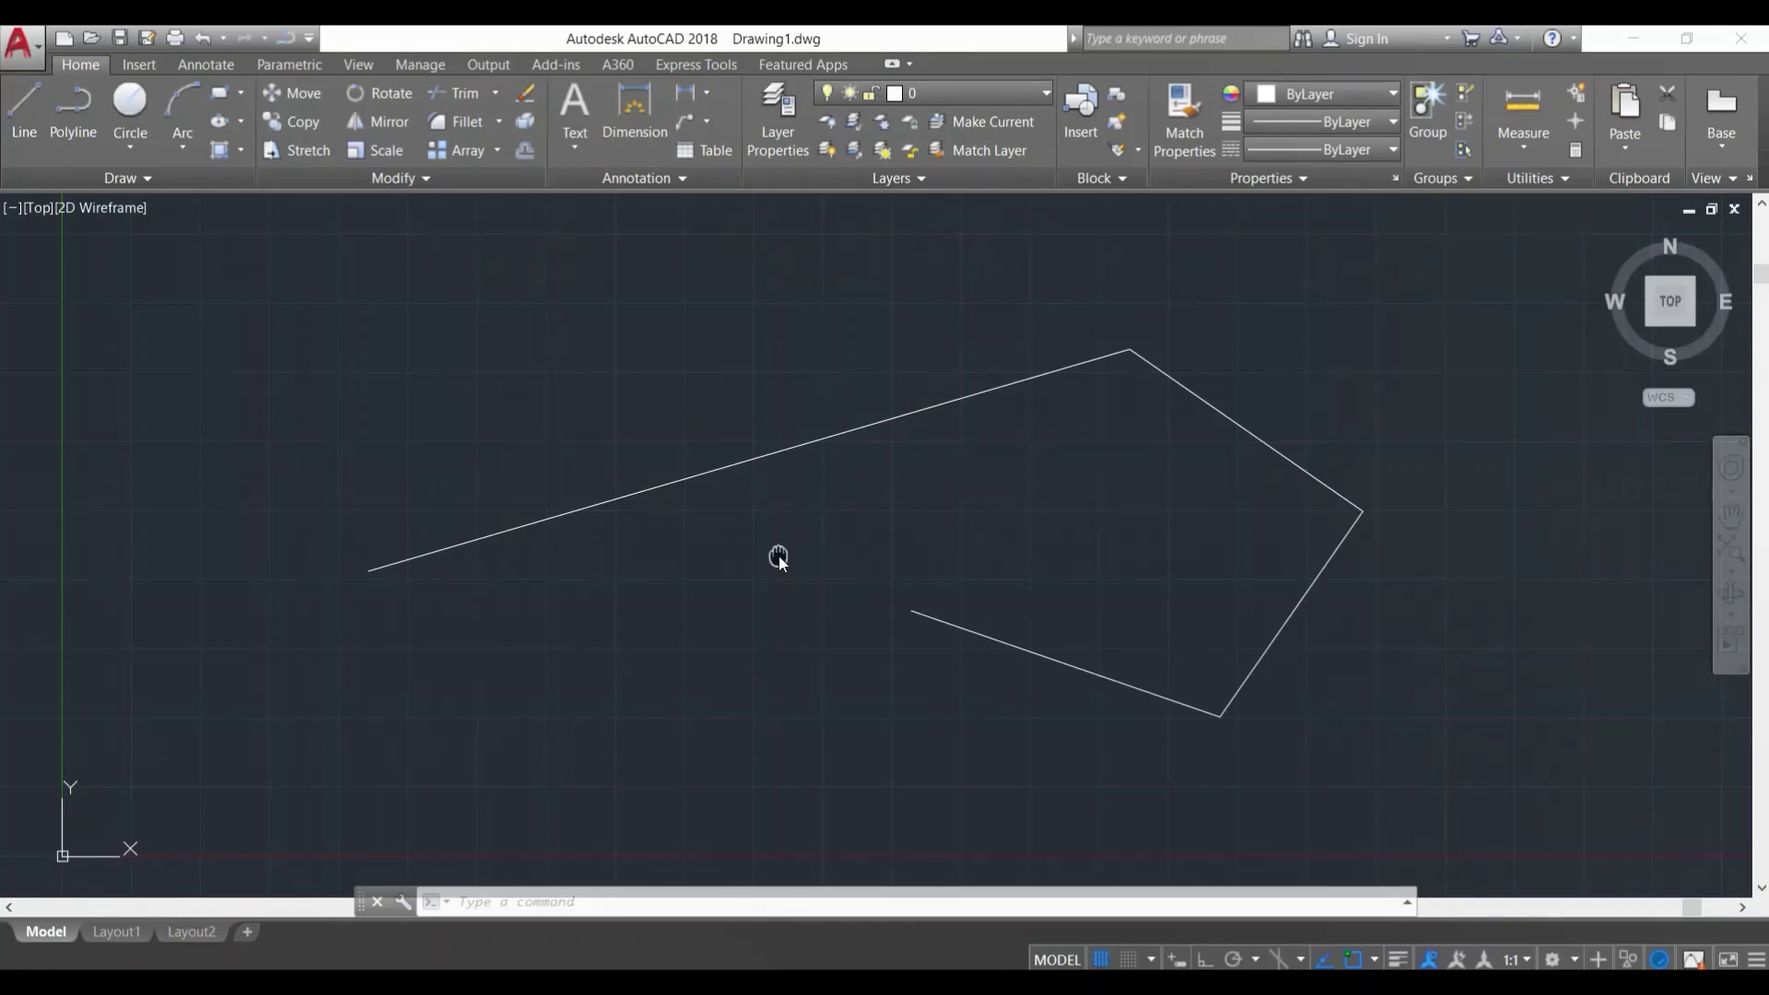
pyautogui.moveTo(777, 556)
pyautogui.mouseDown(button='middle')
pyautogui.moveTo(682, 602)
pyautogui.moveTo(634, 600)
pyautogui.moveTo(609, 576)
pyautogui.moveTo(623, 529)
pyautogui.moveTo(727, 482)
pyautogui.moveTo(861, 470)
pyautogui.moveTo(876, 566)
pyautogui.moveTo(680, 587)
pyautogui.moveTo(585, 630)
pyautogui.moveTo(550, 575)
pyautogui.moveTo(798, 557)
pyautogui.moveTo(760, 565)
pyautogui.mouseUp(button='middle')
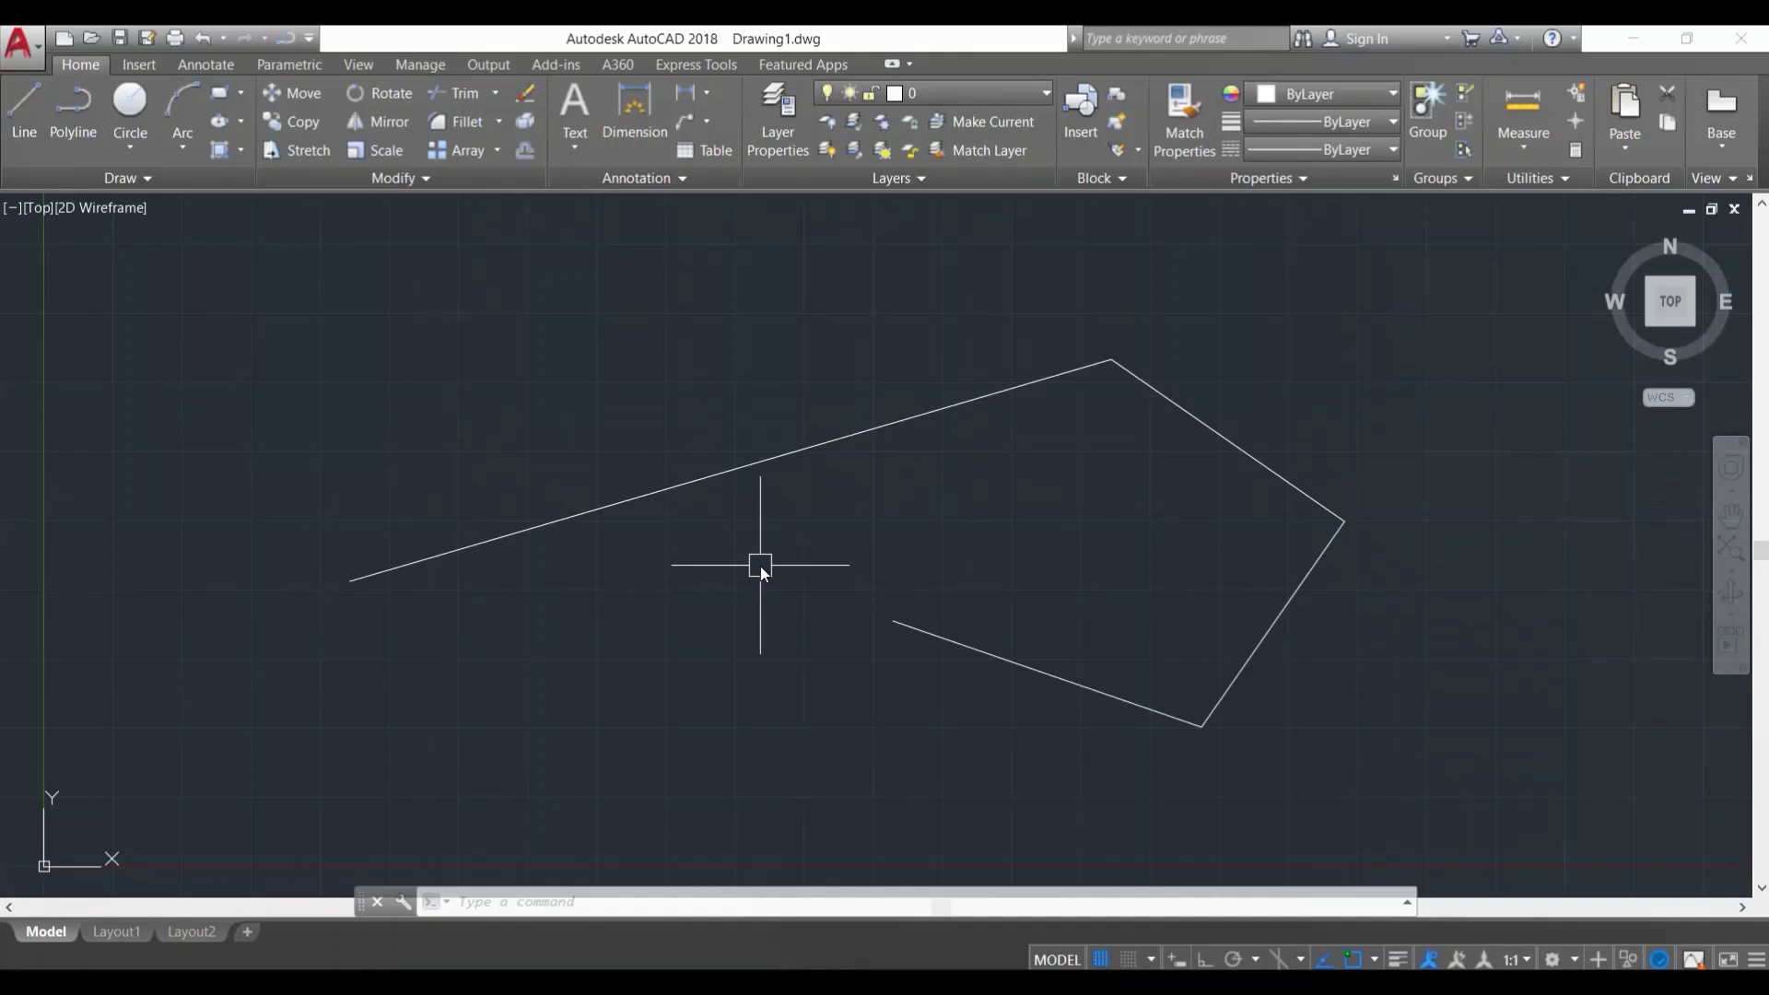
pyautogui.scroll(2, 760, 566)
pyautogui.scroll(2, 760, 566)
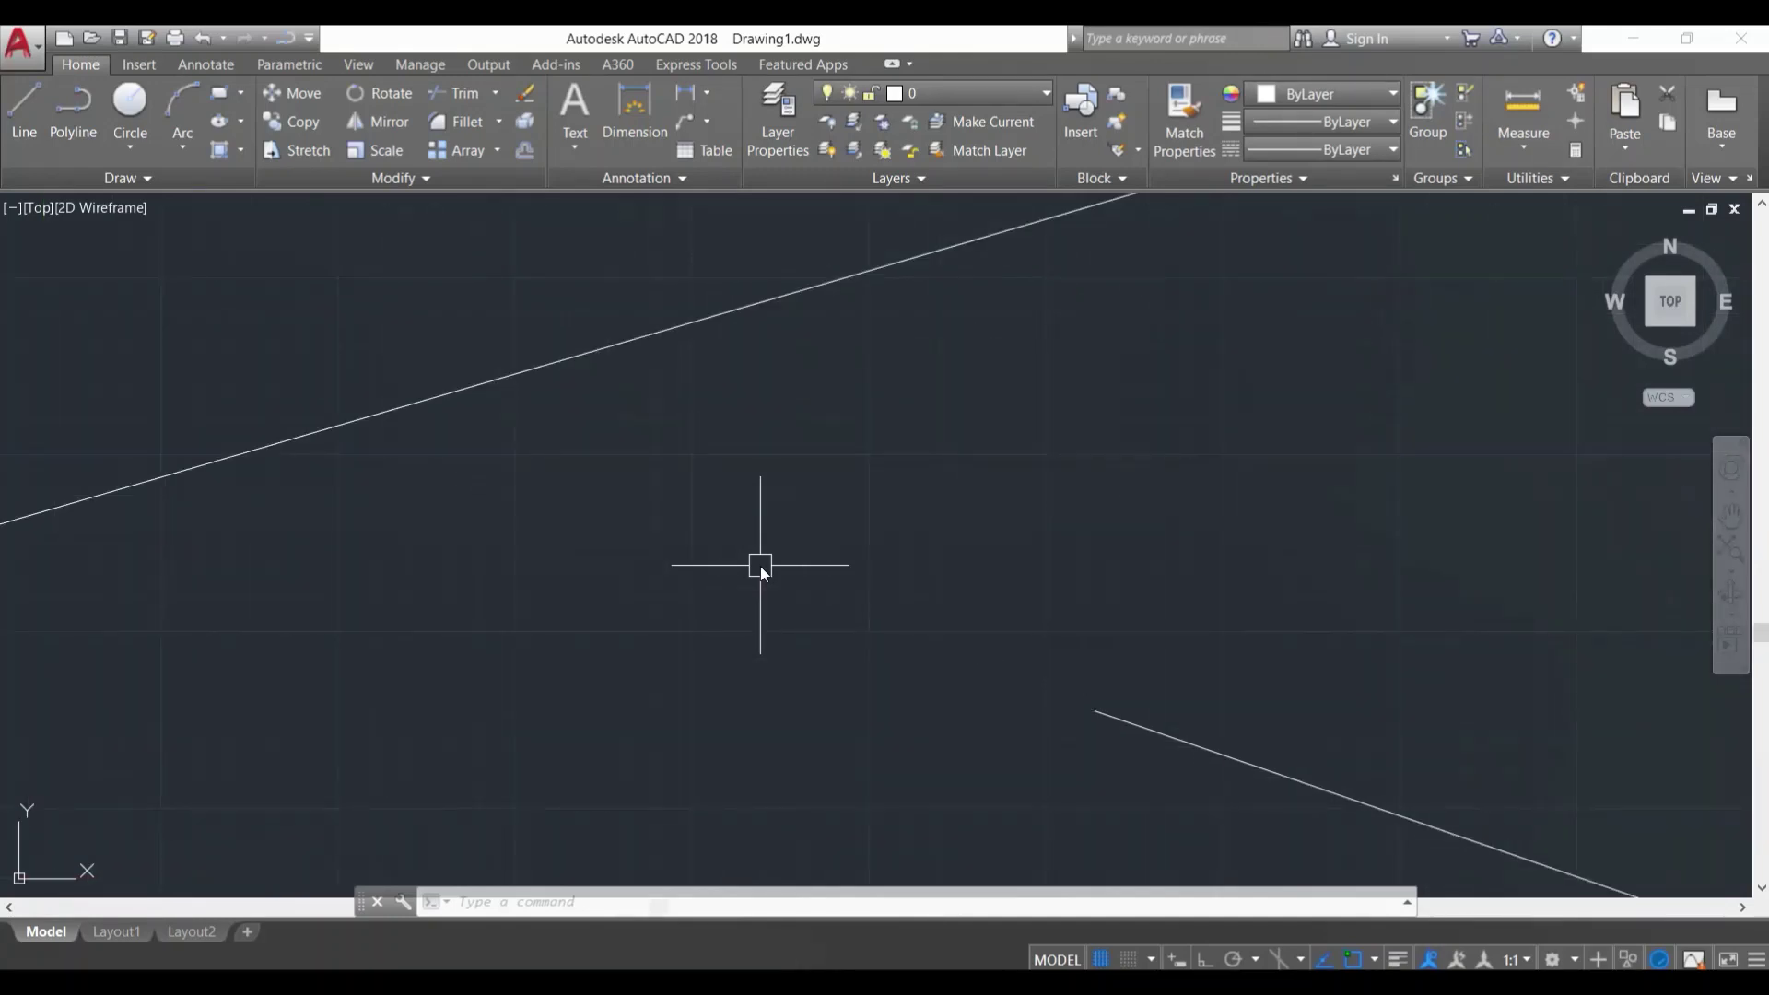
pyautogui.scroll(-2, 760, 565)
pyautogui.scroll(-2, 760, 566)
pyautogui.scroll(-2, 760, 565)
pyautogui.scroll(2, 760, 565)
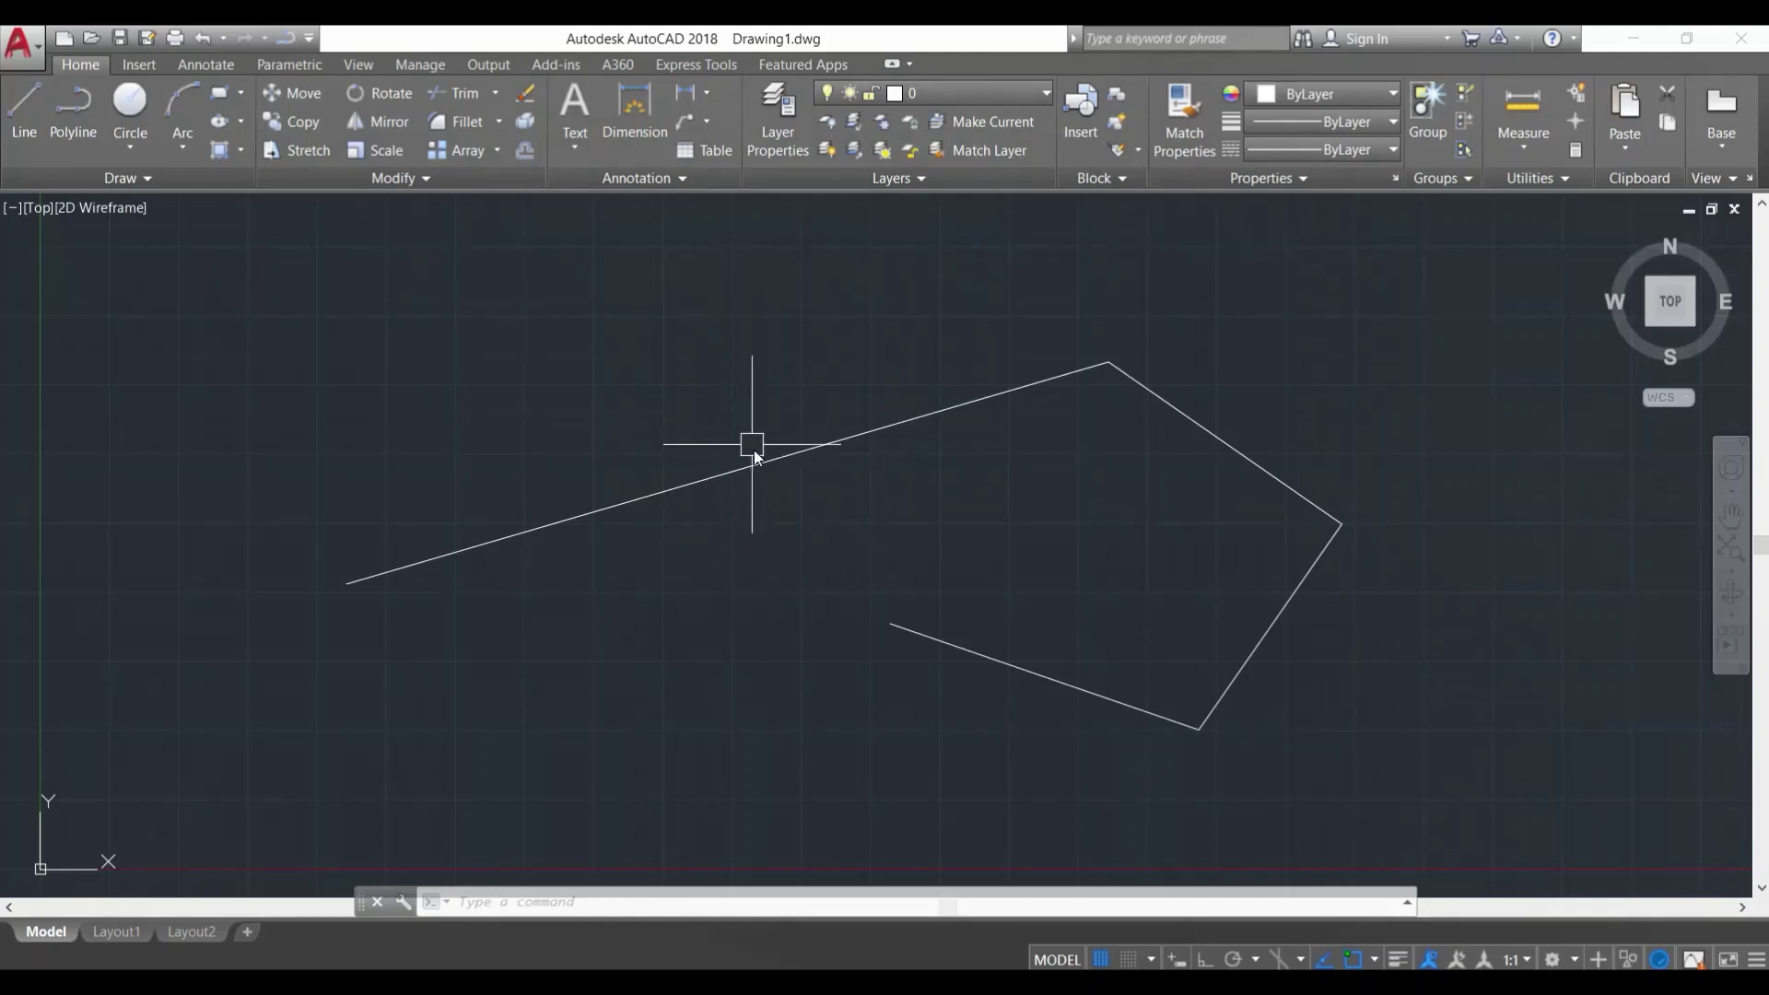
# Step: Select the long slanted line and the adjoining descending segment one at a time, and clear the selection
pyautogui.moveTo(760, 462)
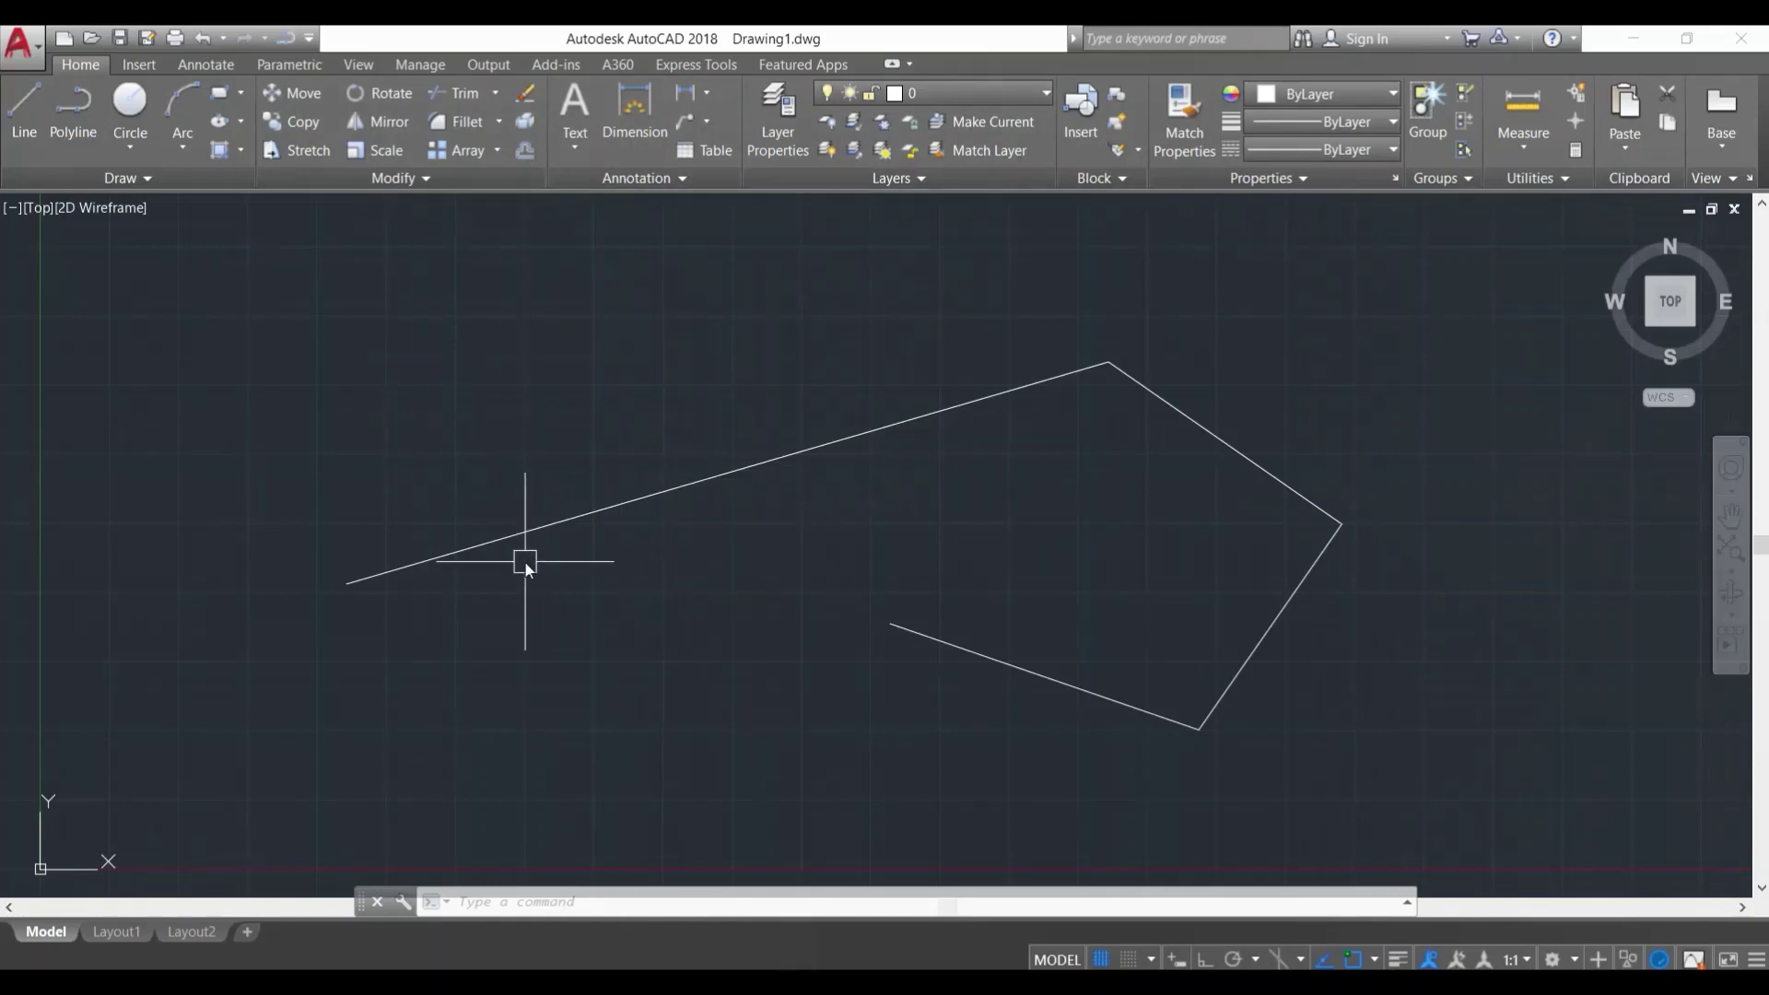
pyautogui.click(744, 472)
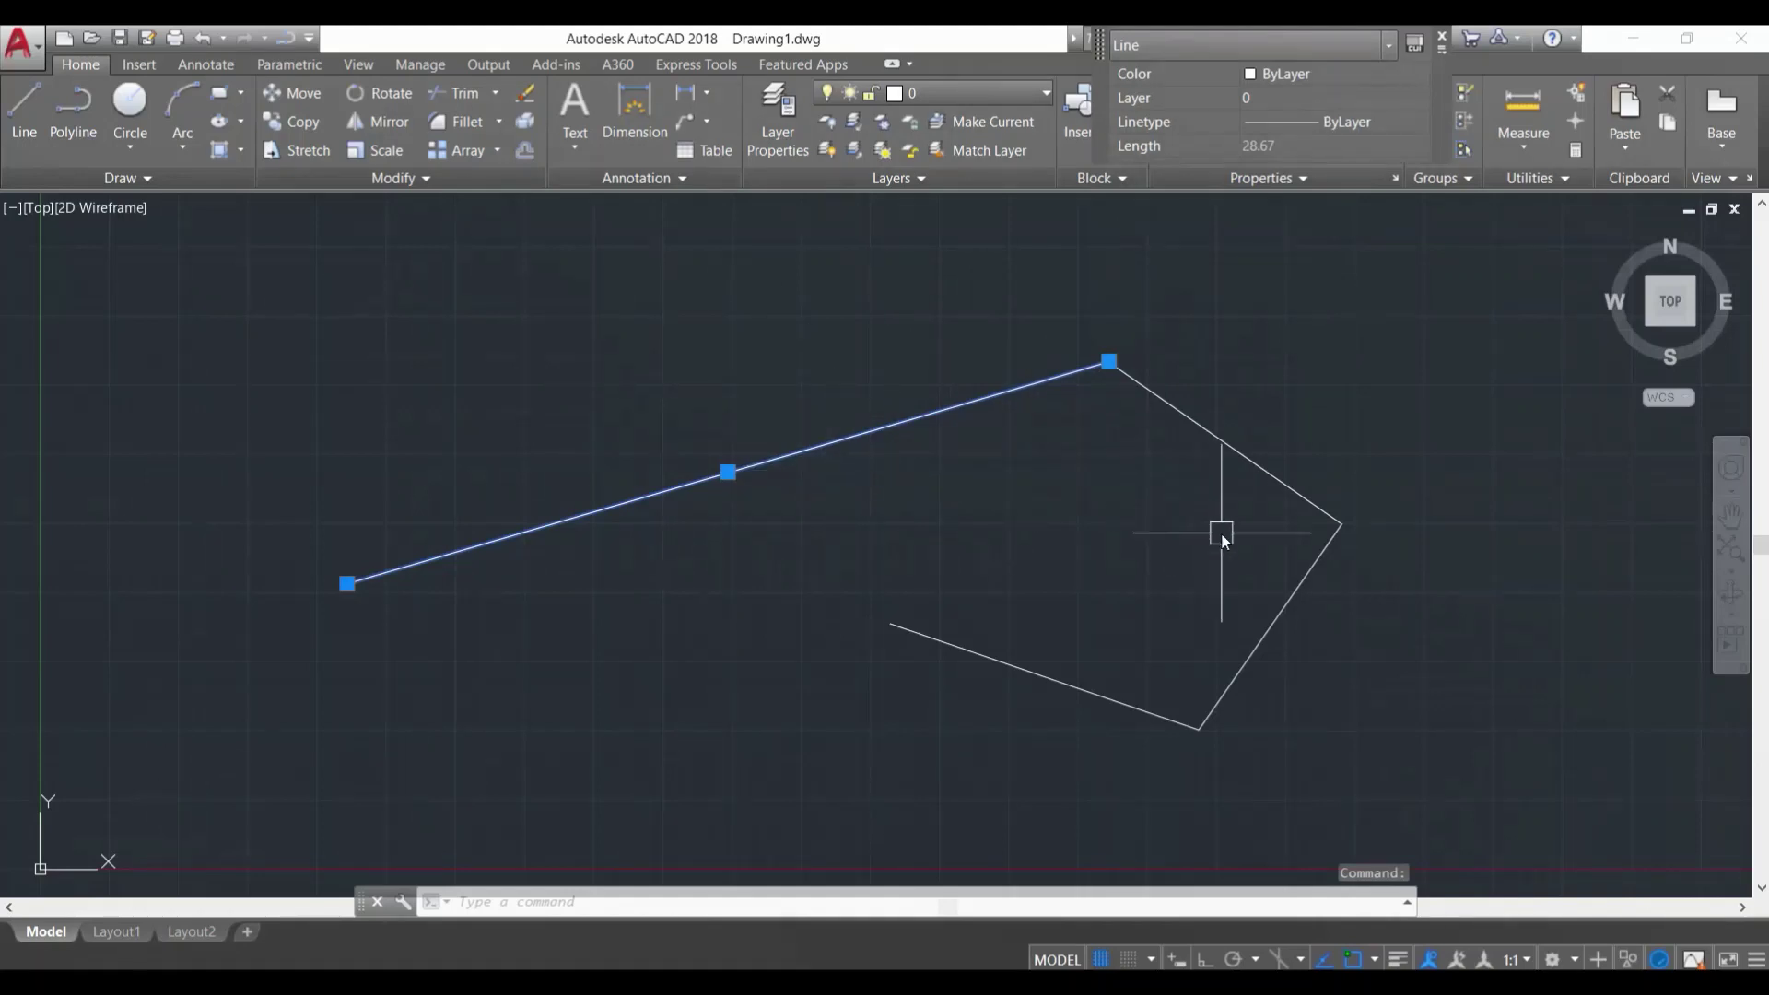
pyautogui.click(1256, 468)
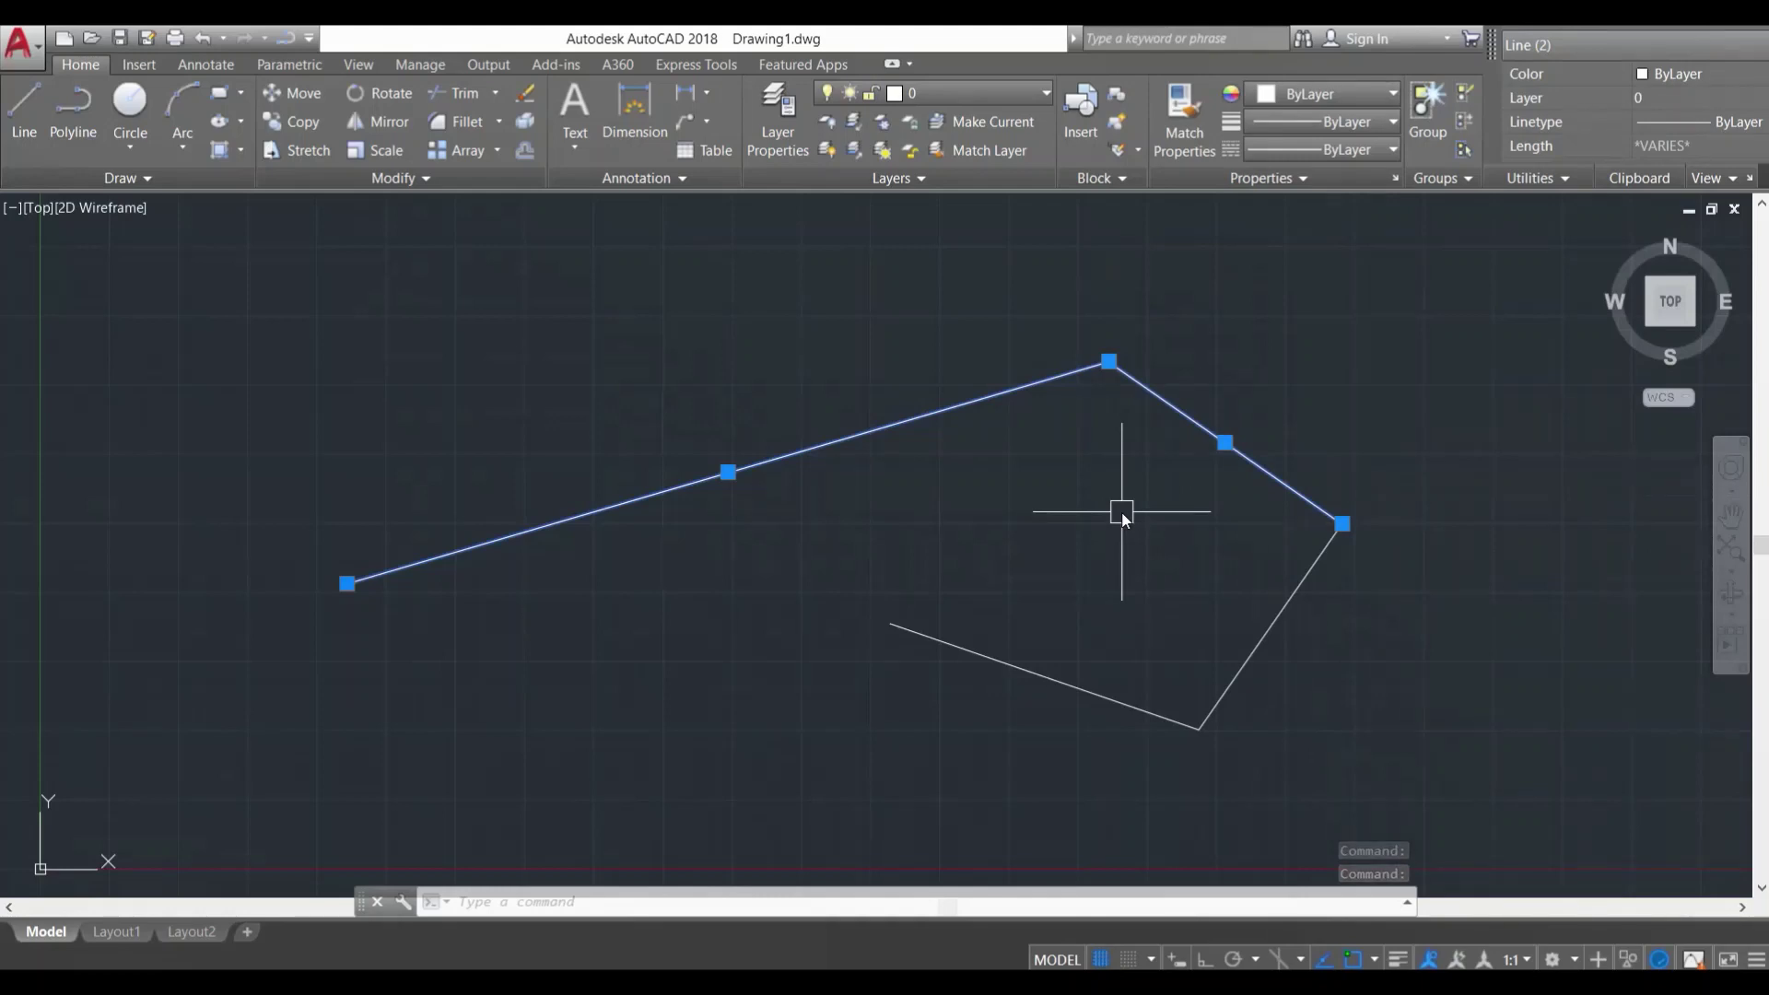
pyautogui.press('Escape')
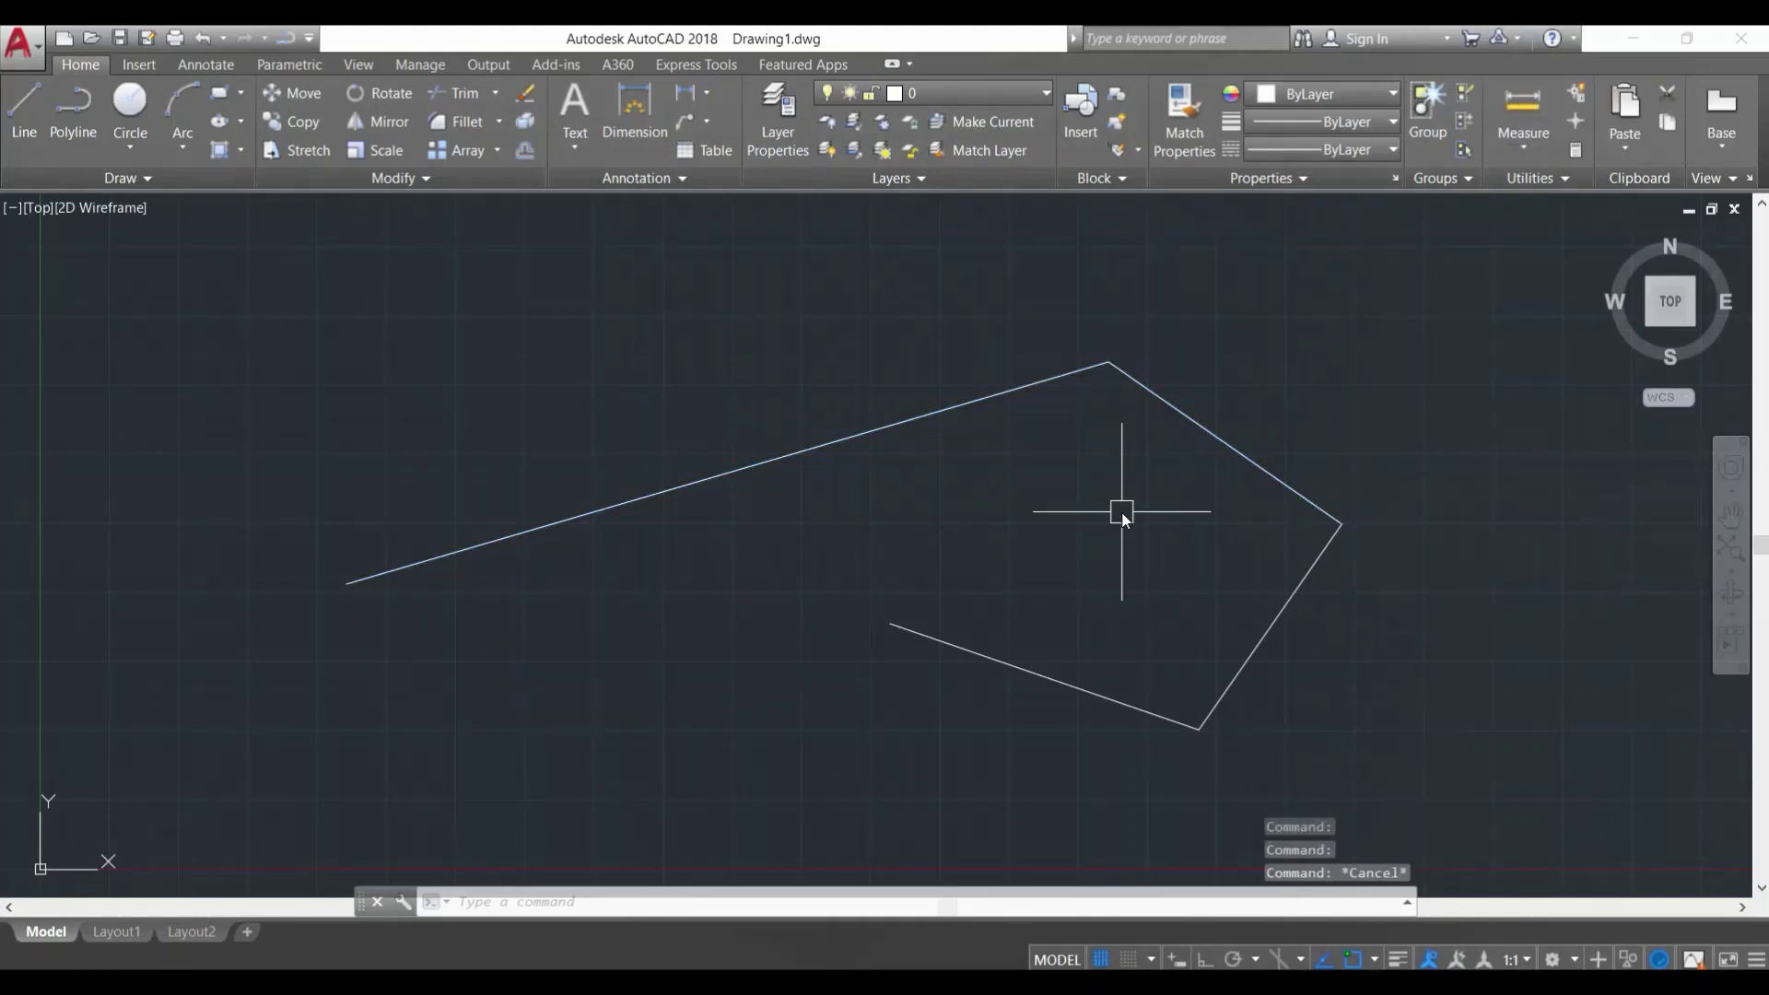
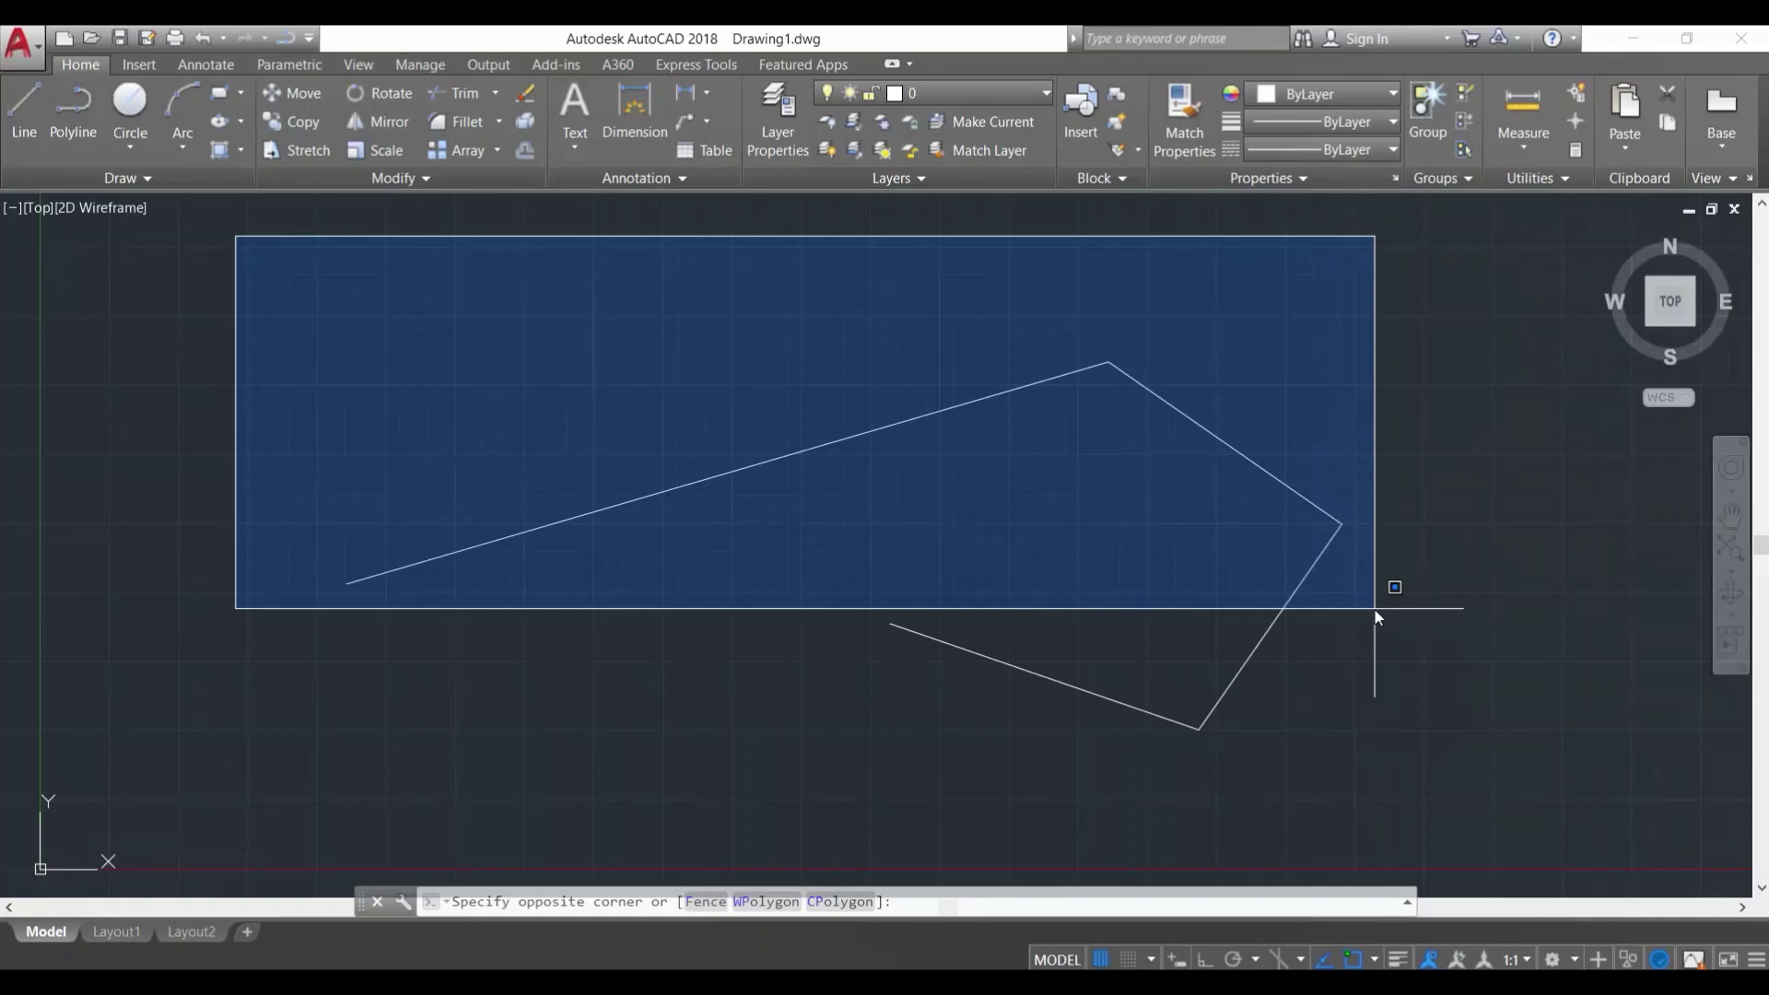
# Step: Select the two upper lines with a window selection that fully encloses them, and clear the selection
pyautogui.click(1375, 608)
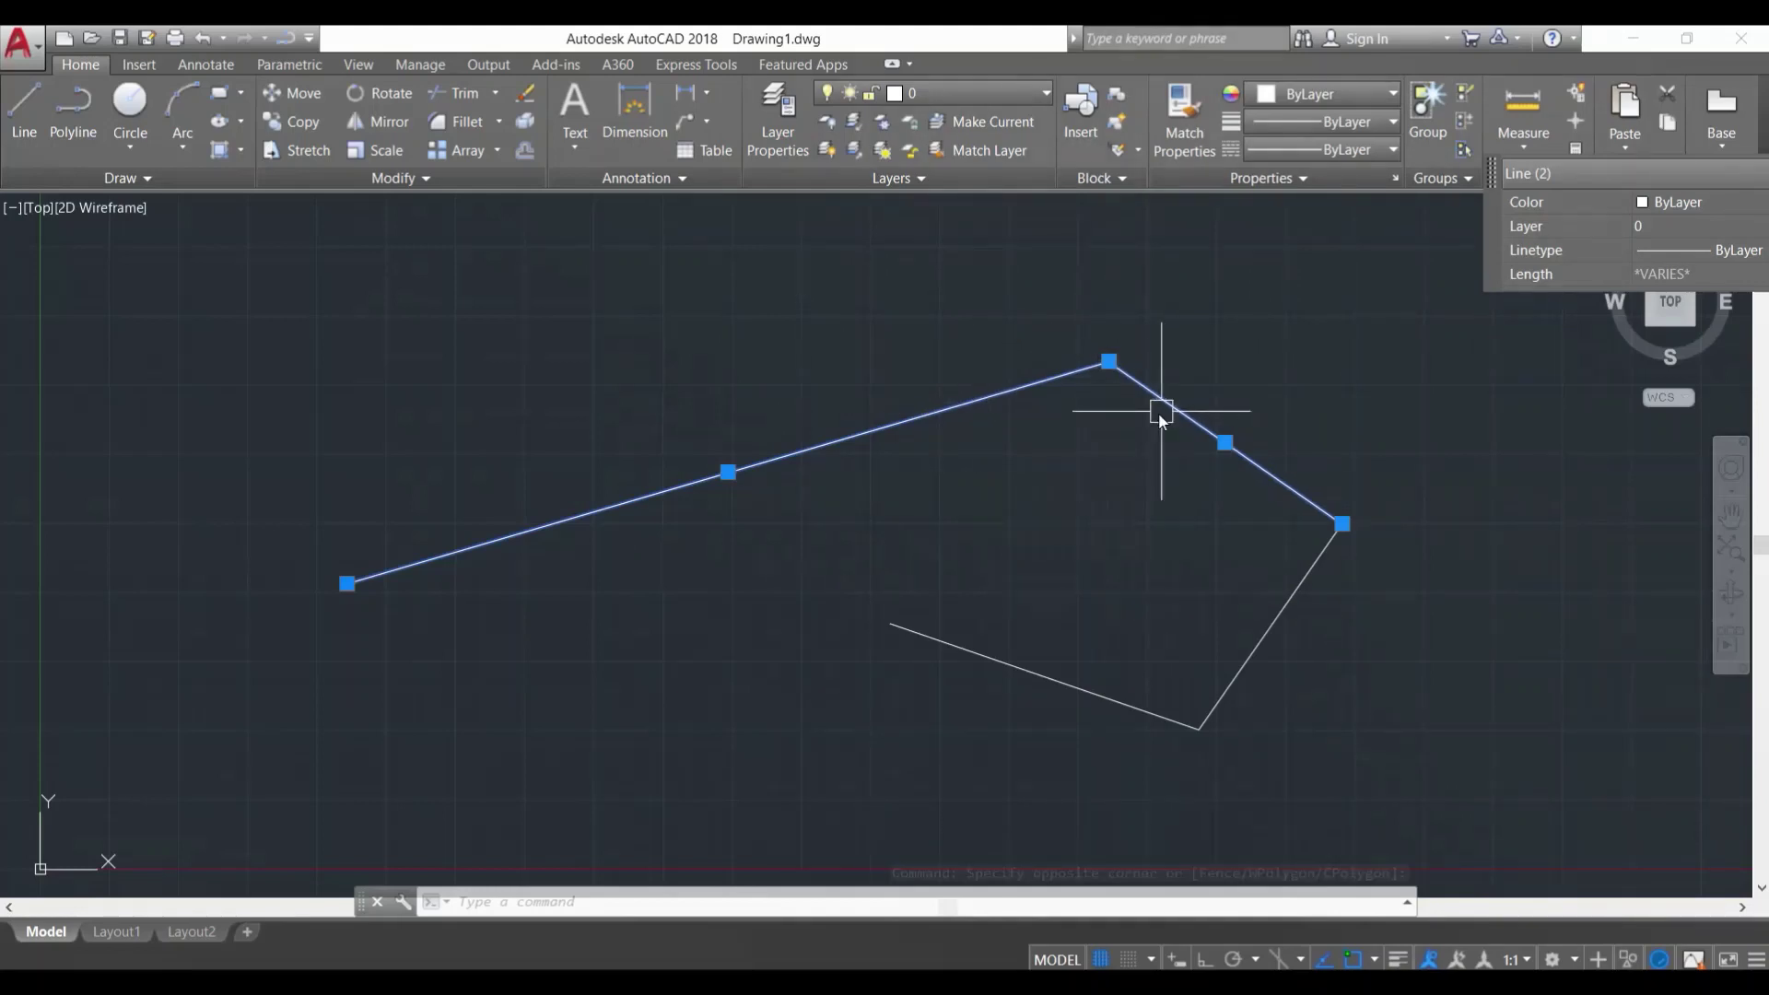
pyautogui.press('Escape')
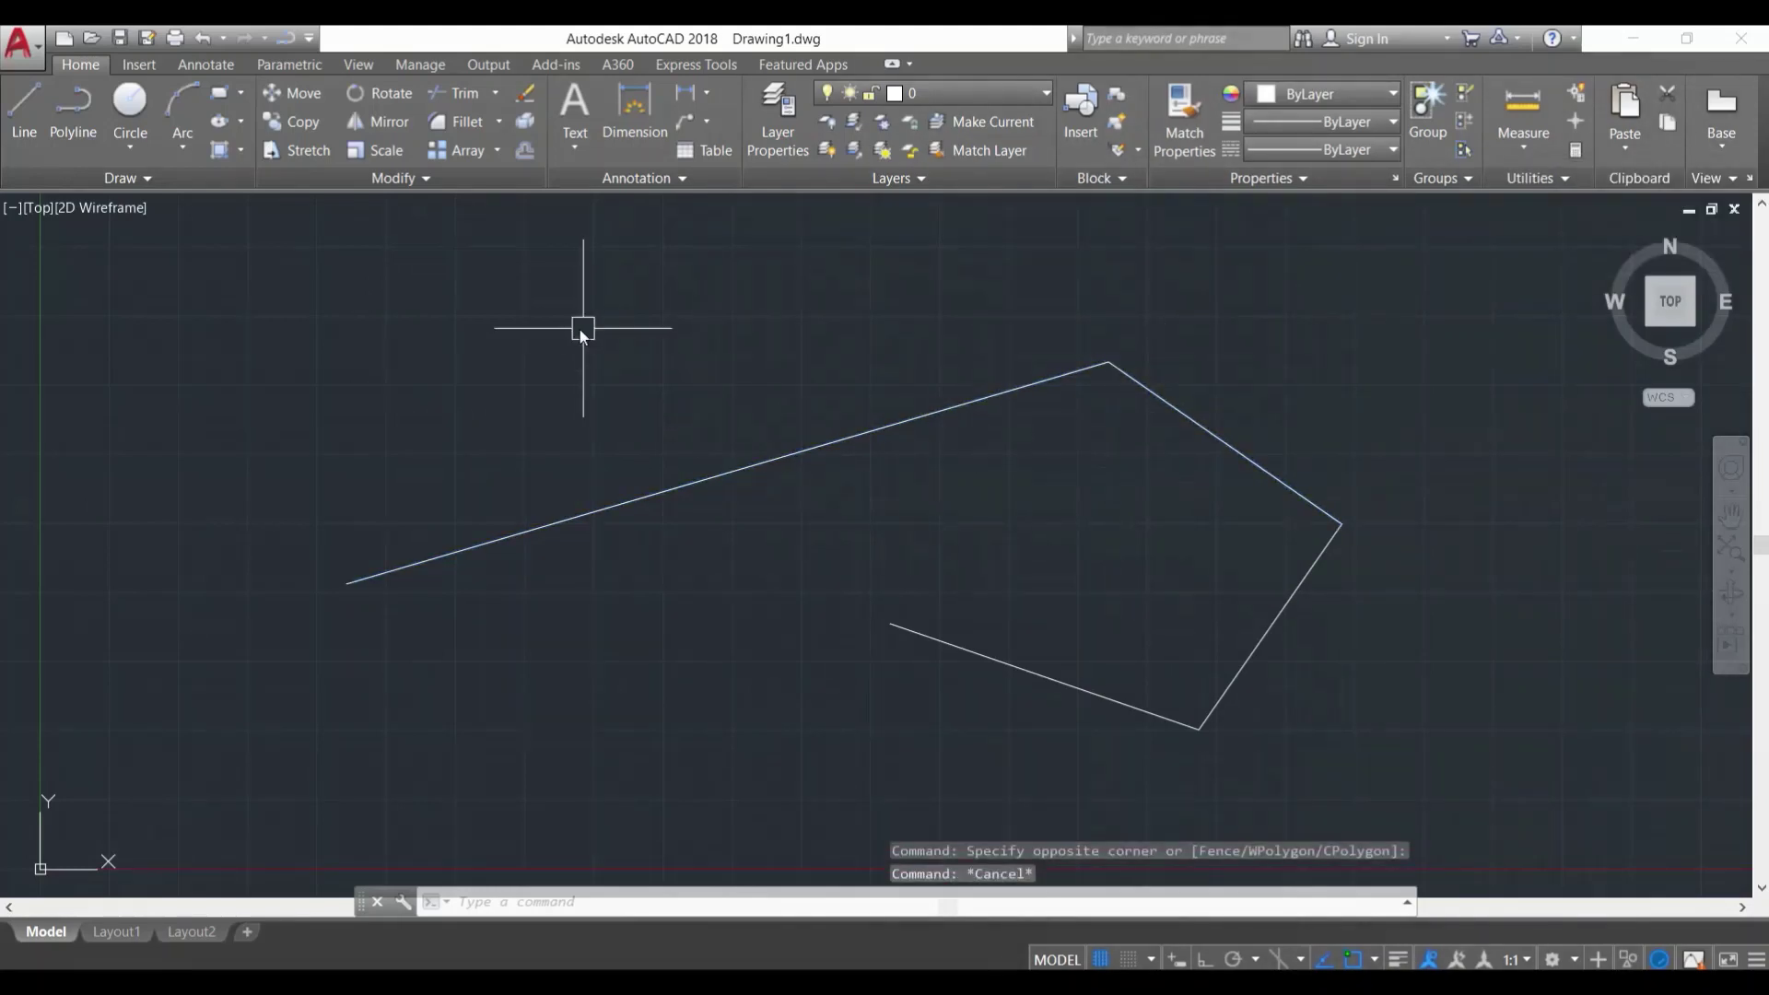
pyautogui.click(395, 289)
pyautogui.press('Escape')
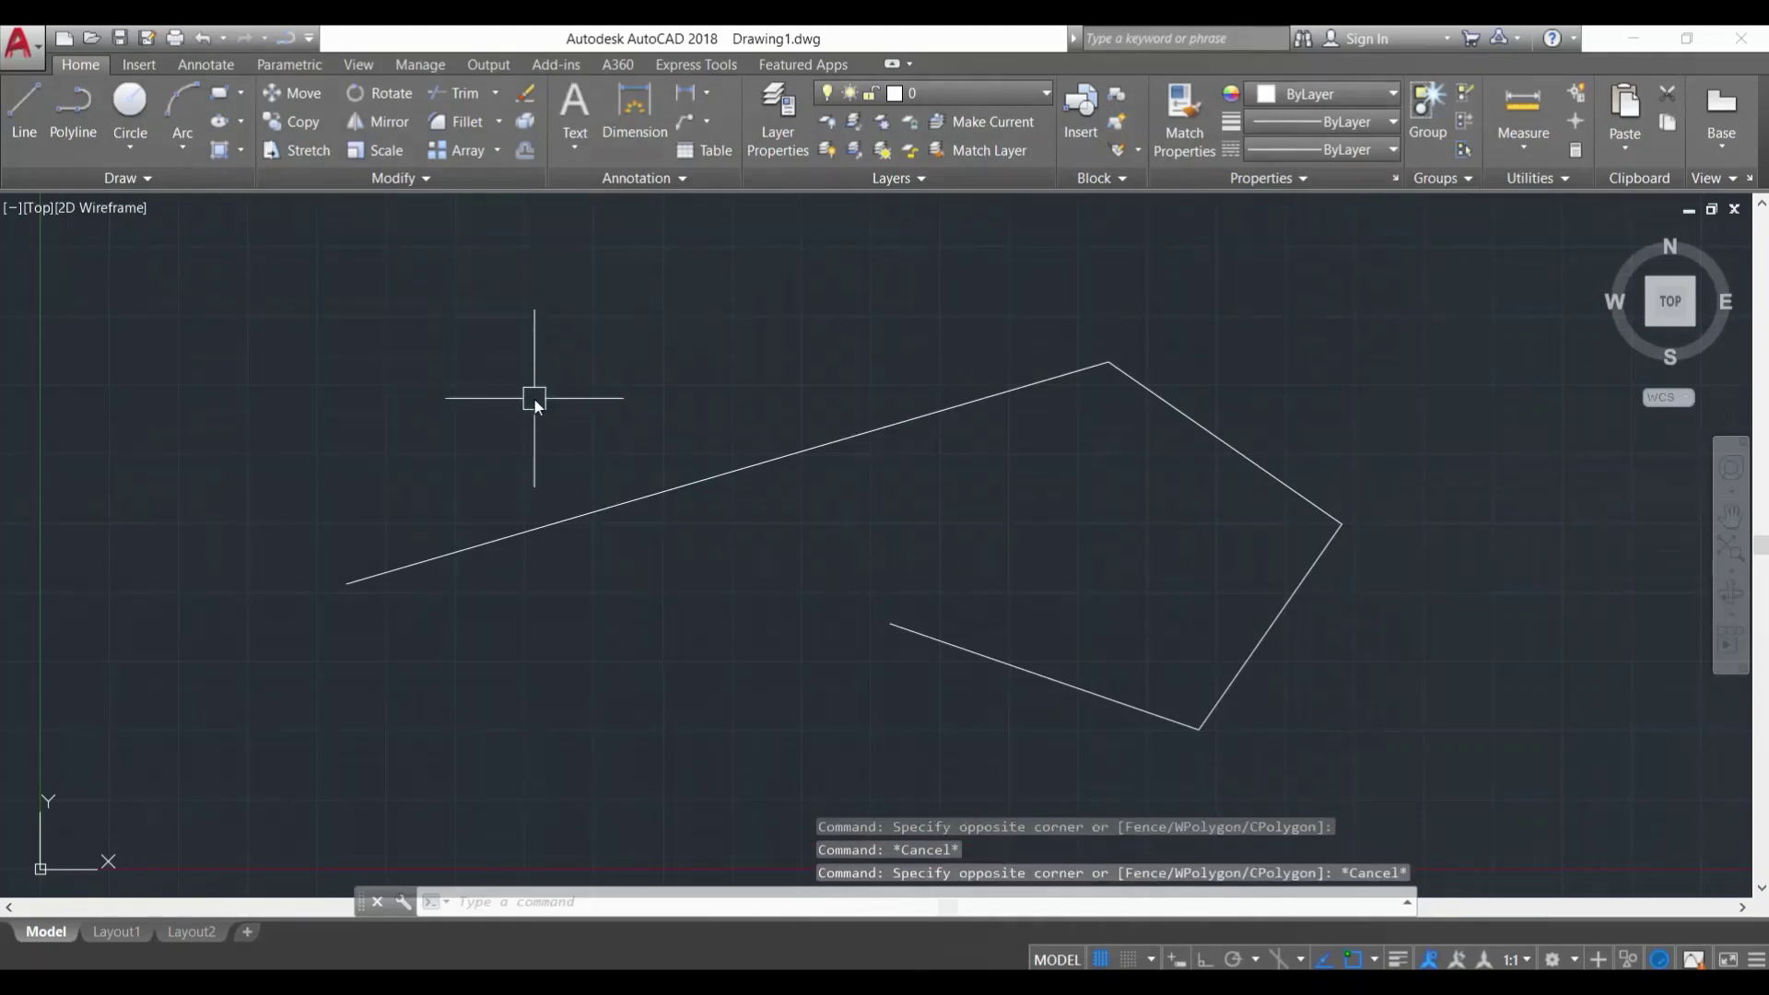
pyautogui.click(533, 396)
pyautogui.press('Escape')
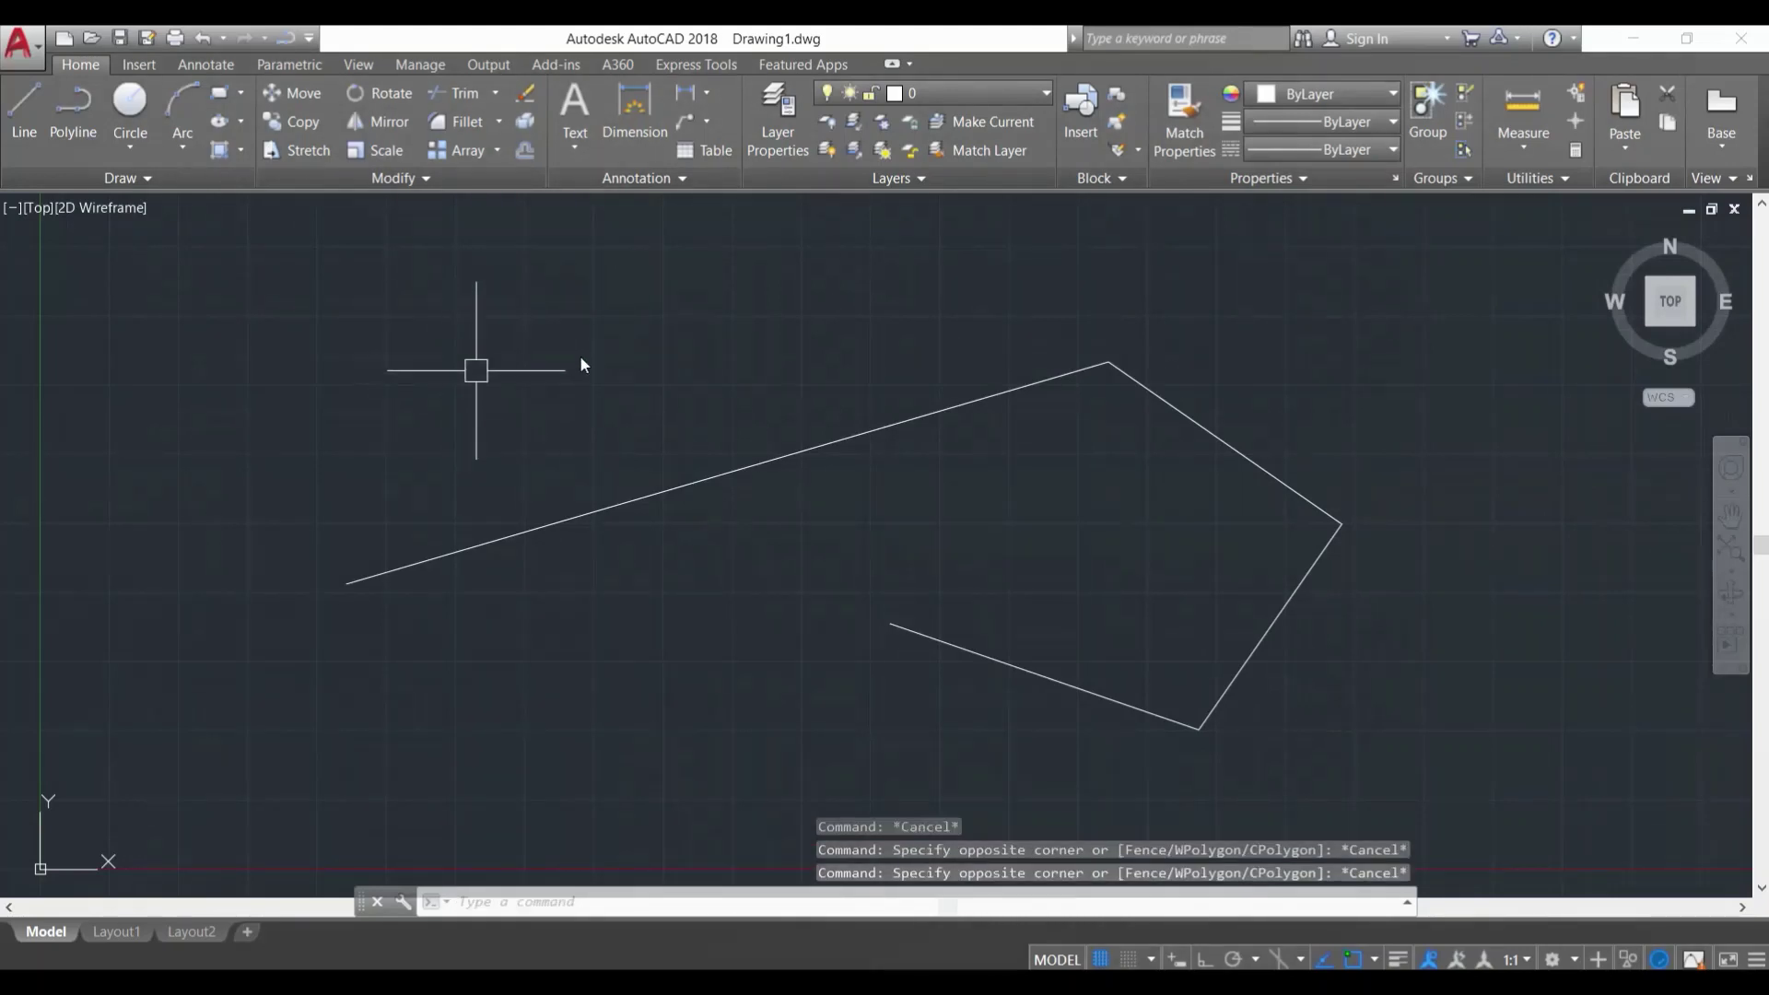
# Step: Select the two upper lines with a crossing selection that only touches them near their shared corner, and clear the selection
pyautogui.click(1297, 391)
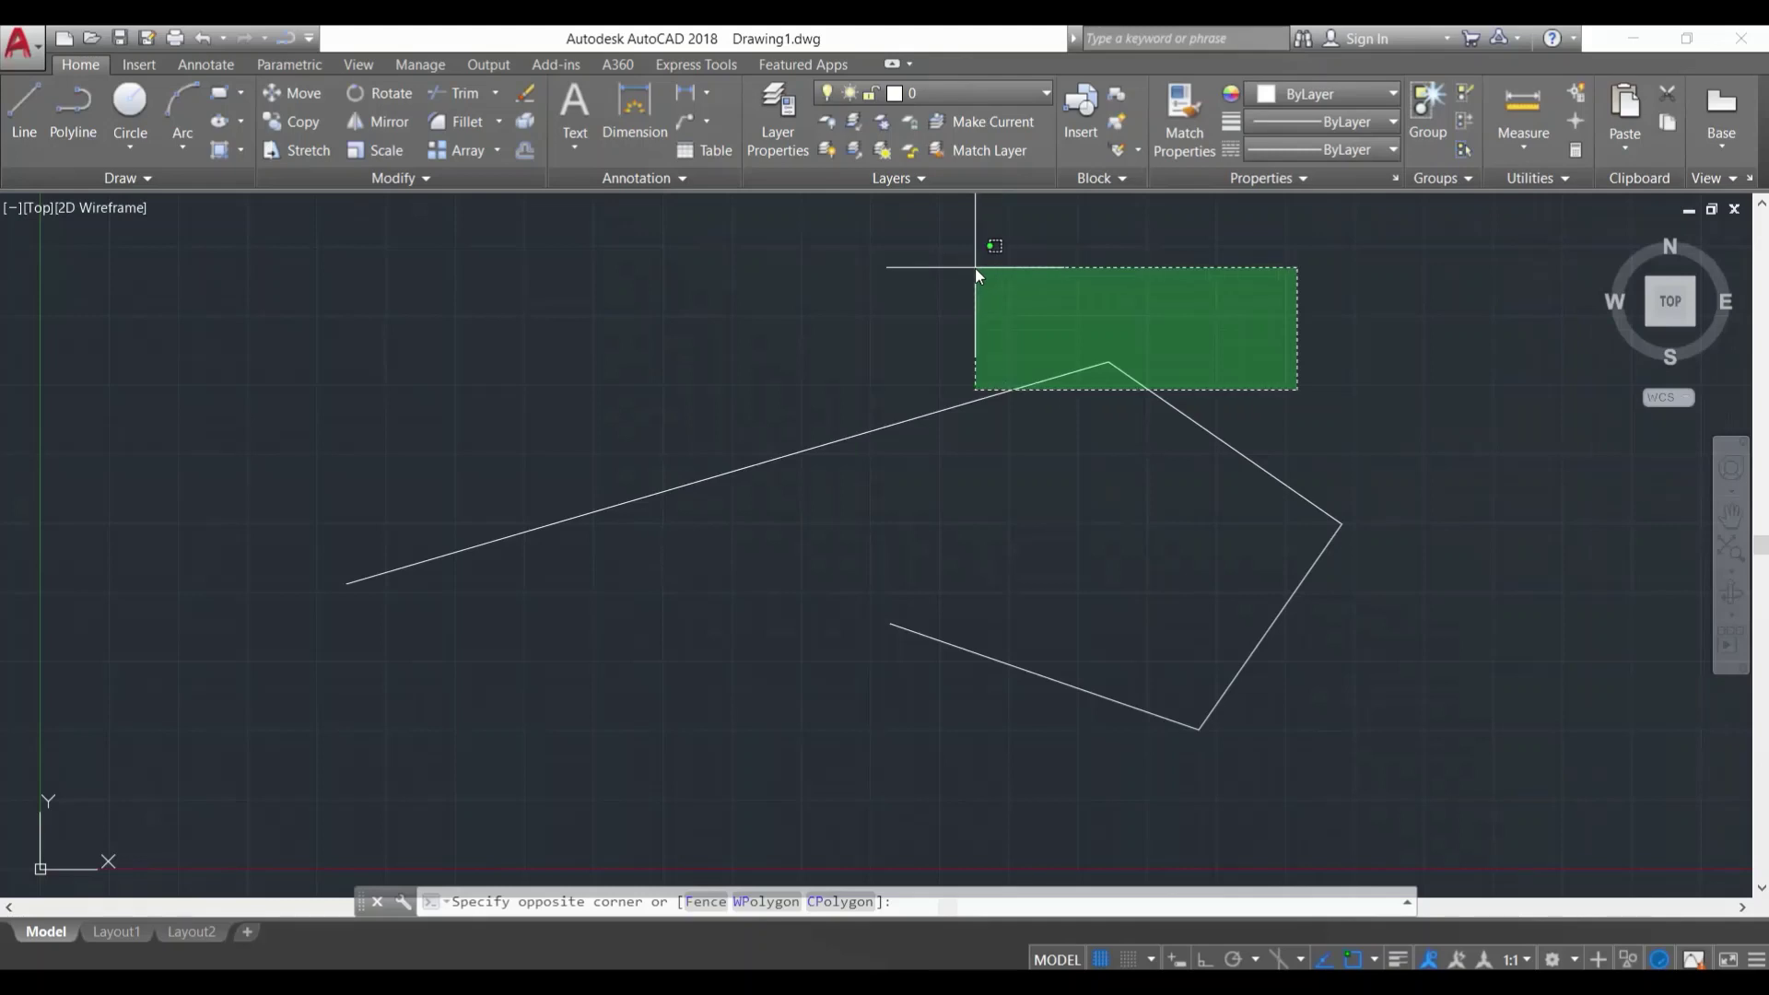
pyautogui.click(964, 268)
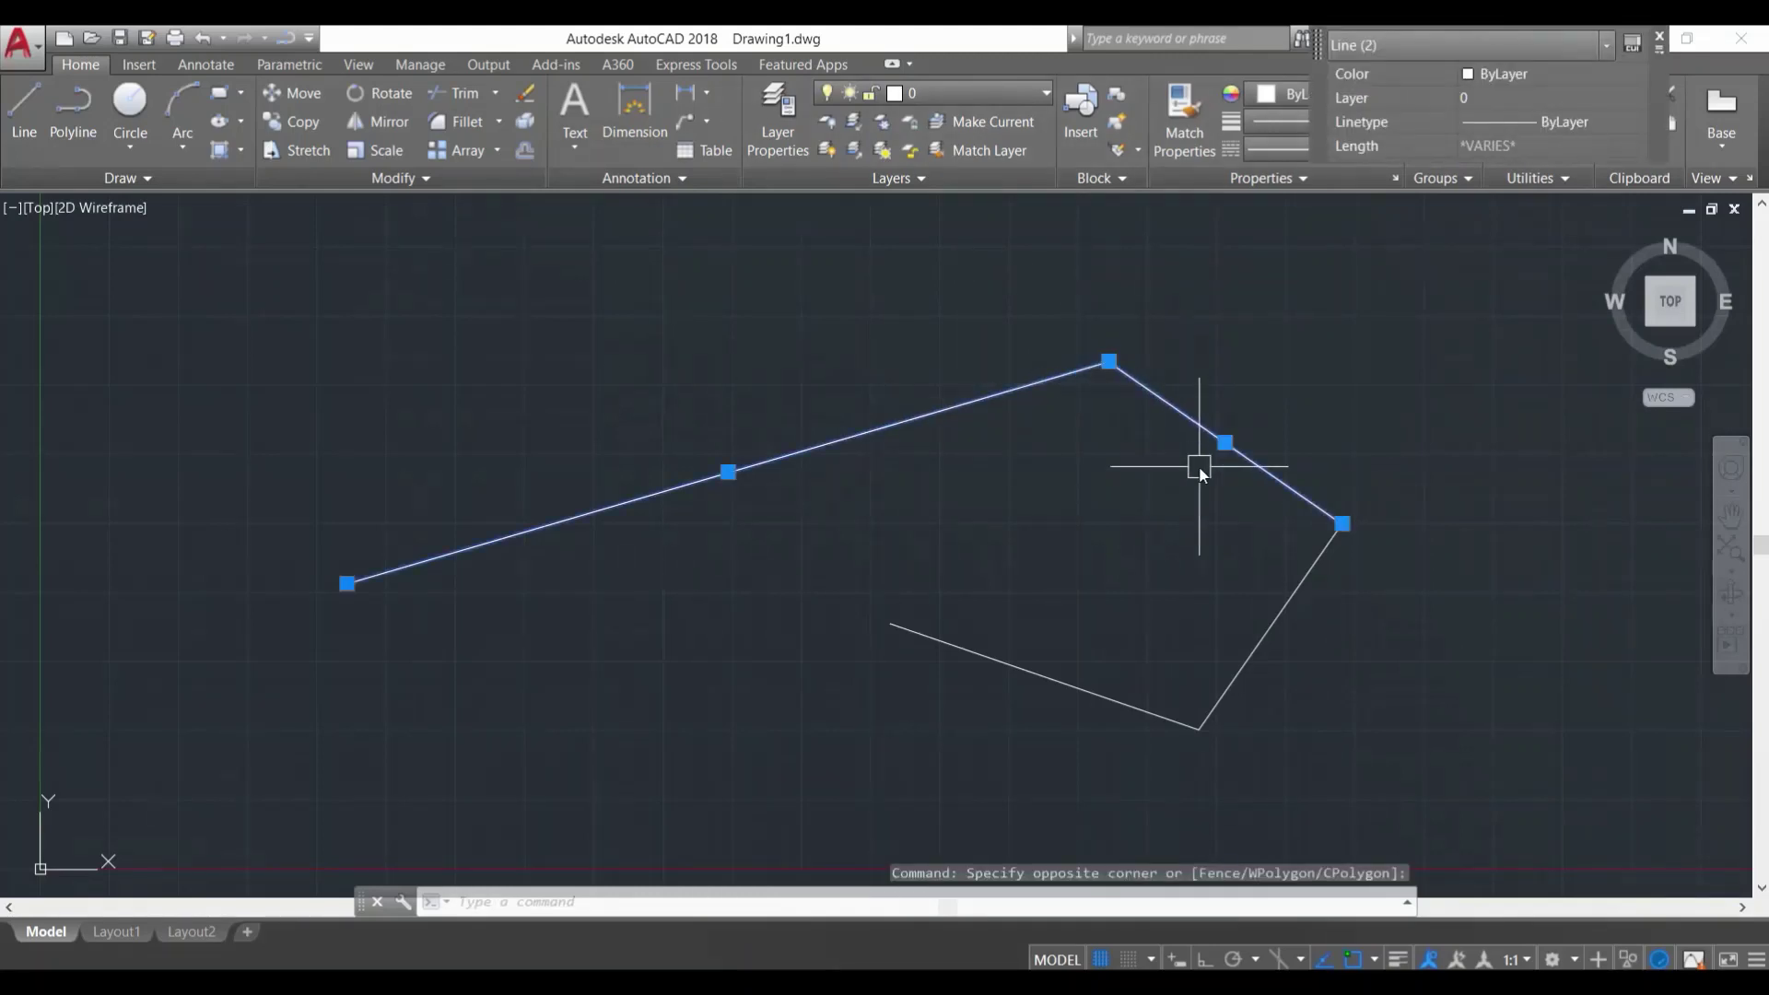
pyautogui.press('Escape')
pyautogui.press('Escape')
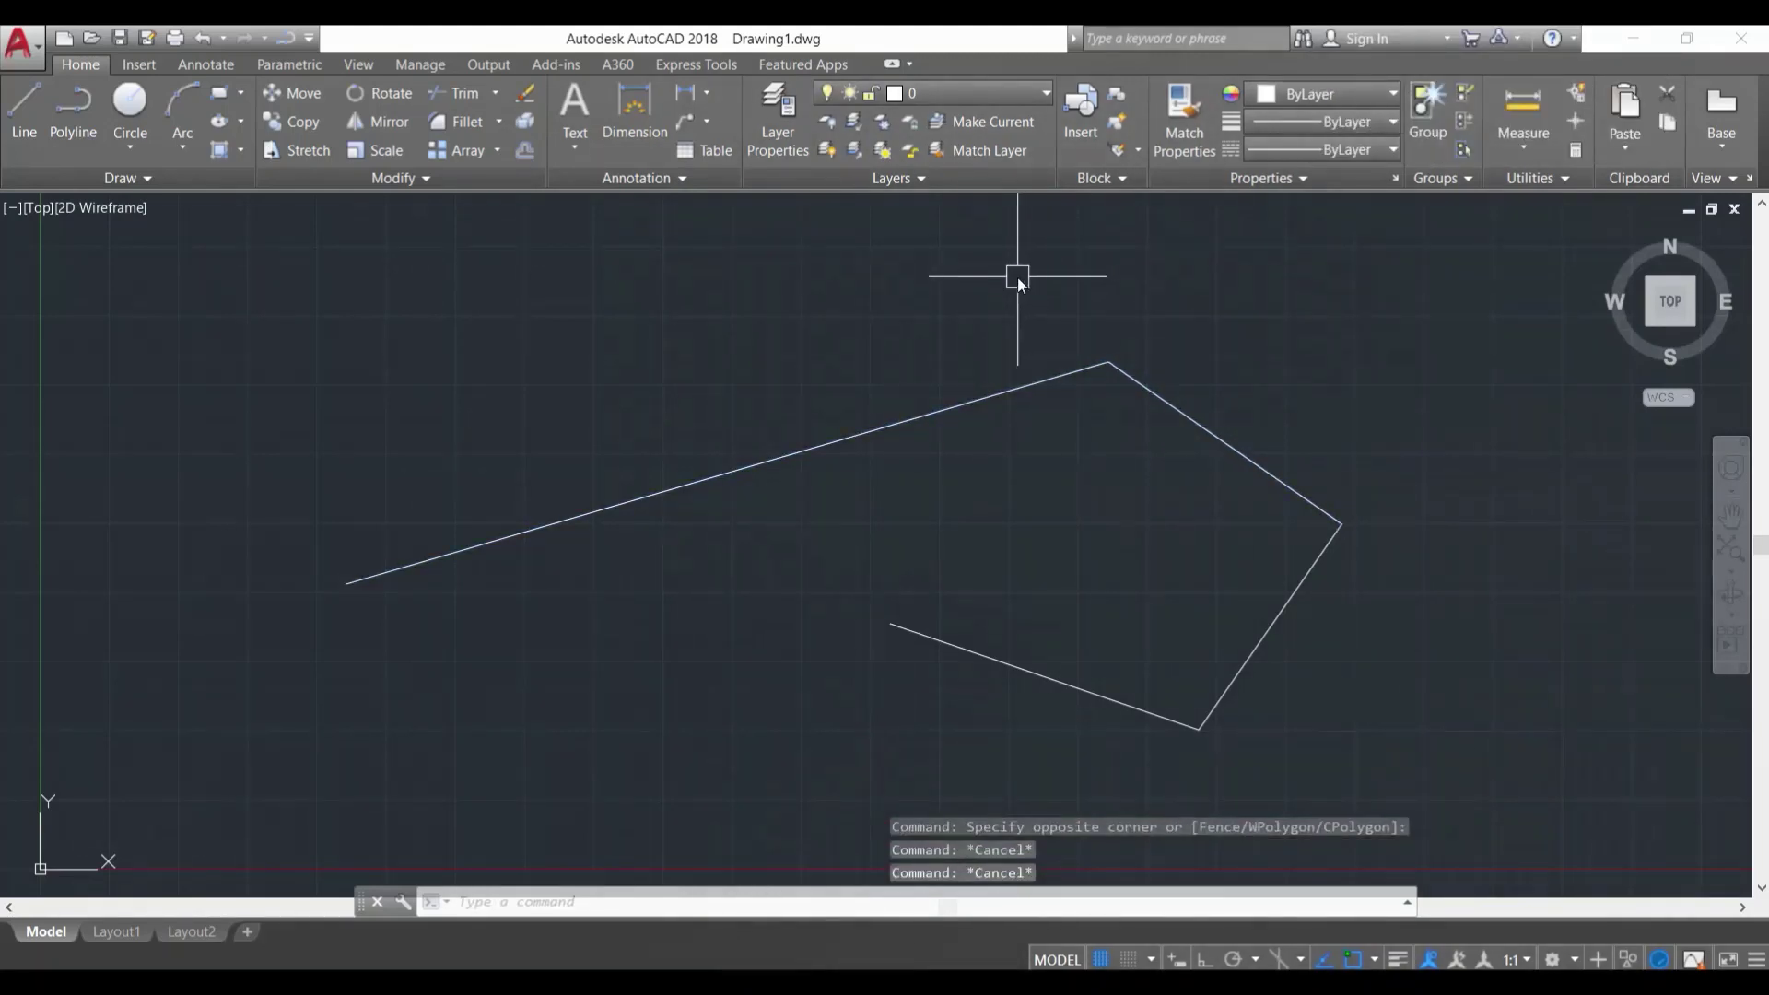
# Step: Try a window selection that covers only the shared corner of the two upper lines, without fully enclosing either one
pyautogui.click(1004, 275)
pyautogui.click(1209, 394)
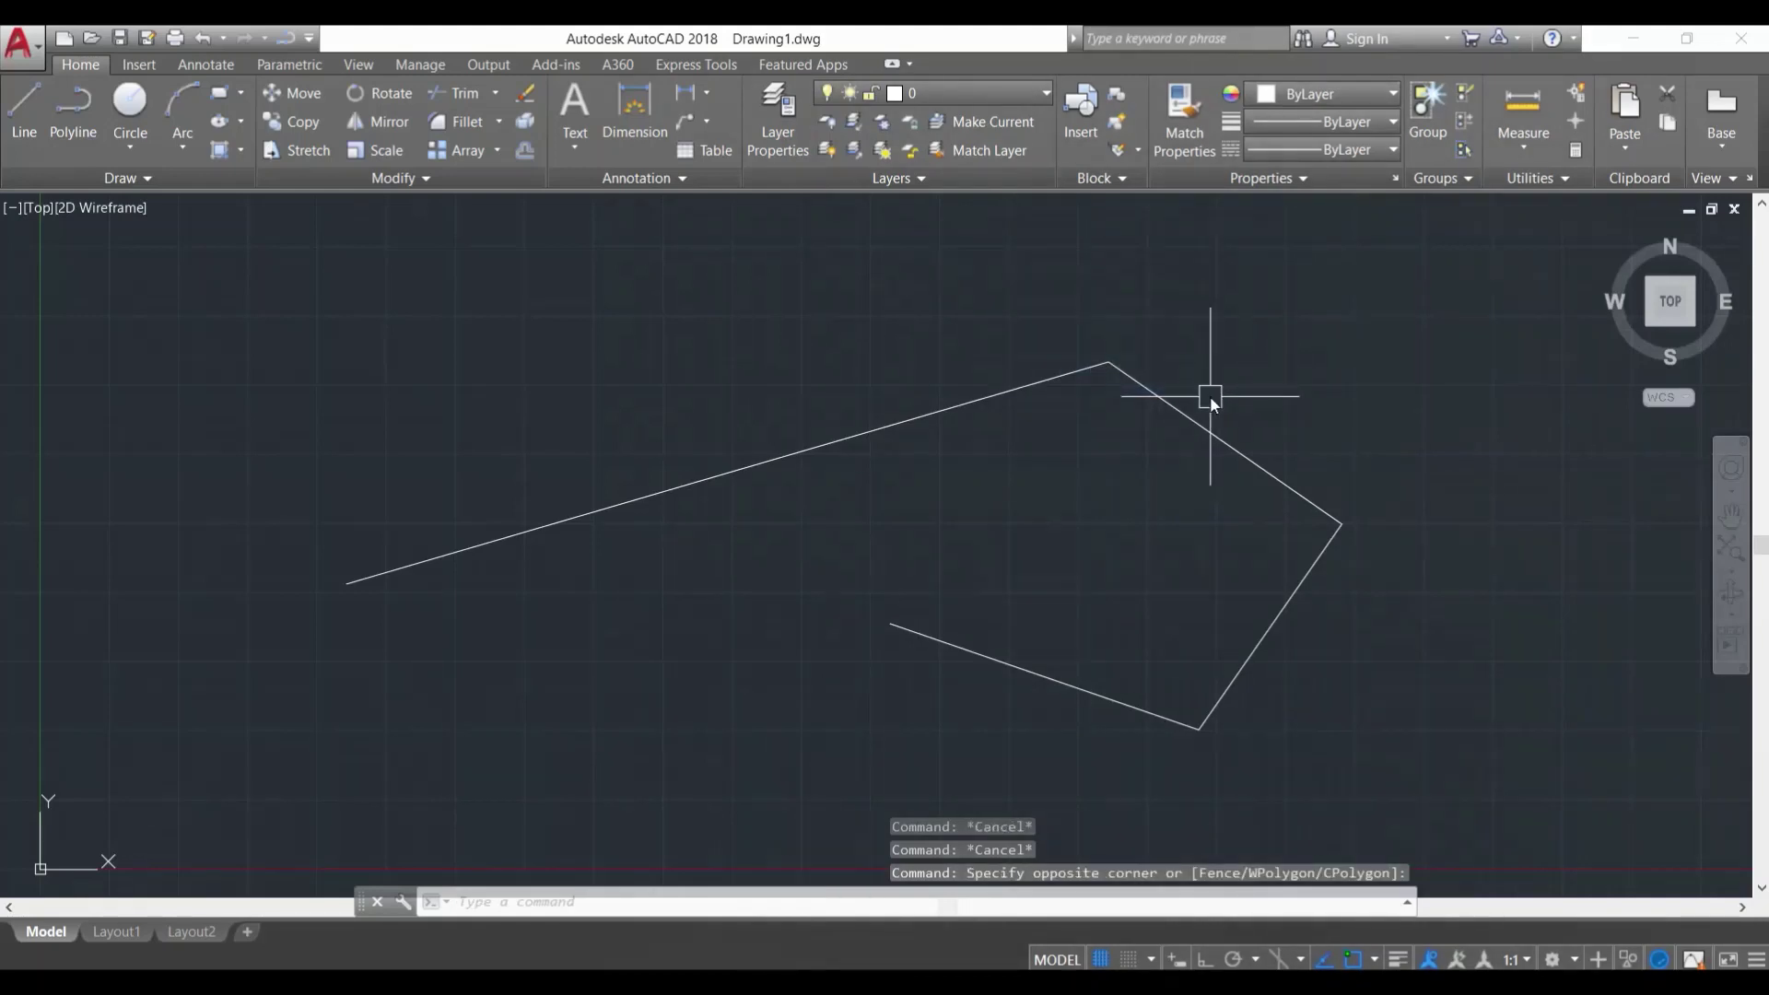
pyautogui.press('Escape')
pyautogui.press('Escape')
# Step: Select the two upper lines with a window selection that fully encloses them, and clear the selection
pyautogui.click(245, 243)
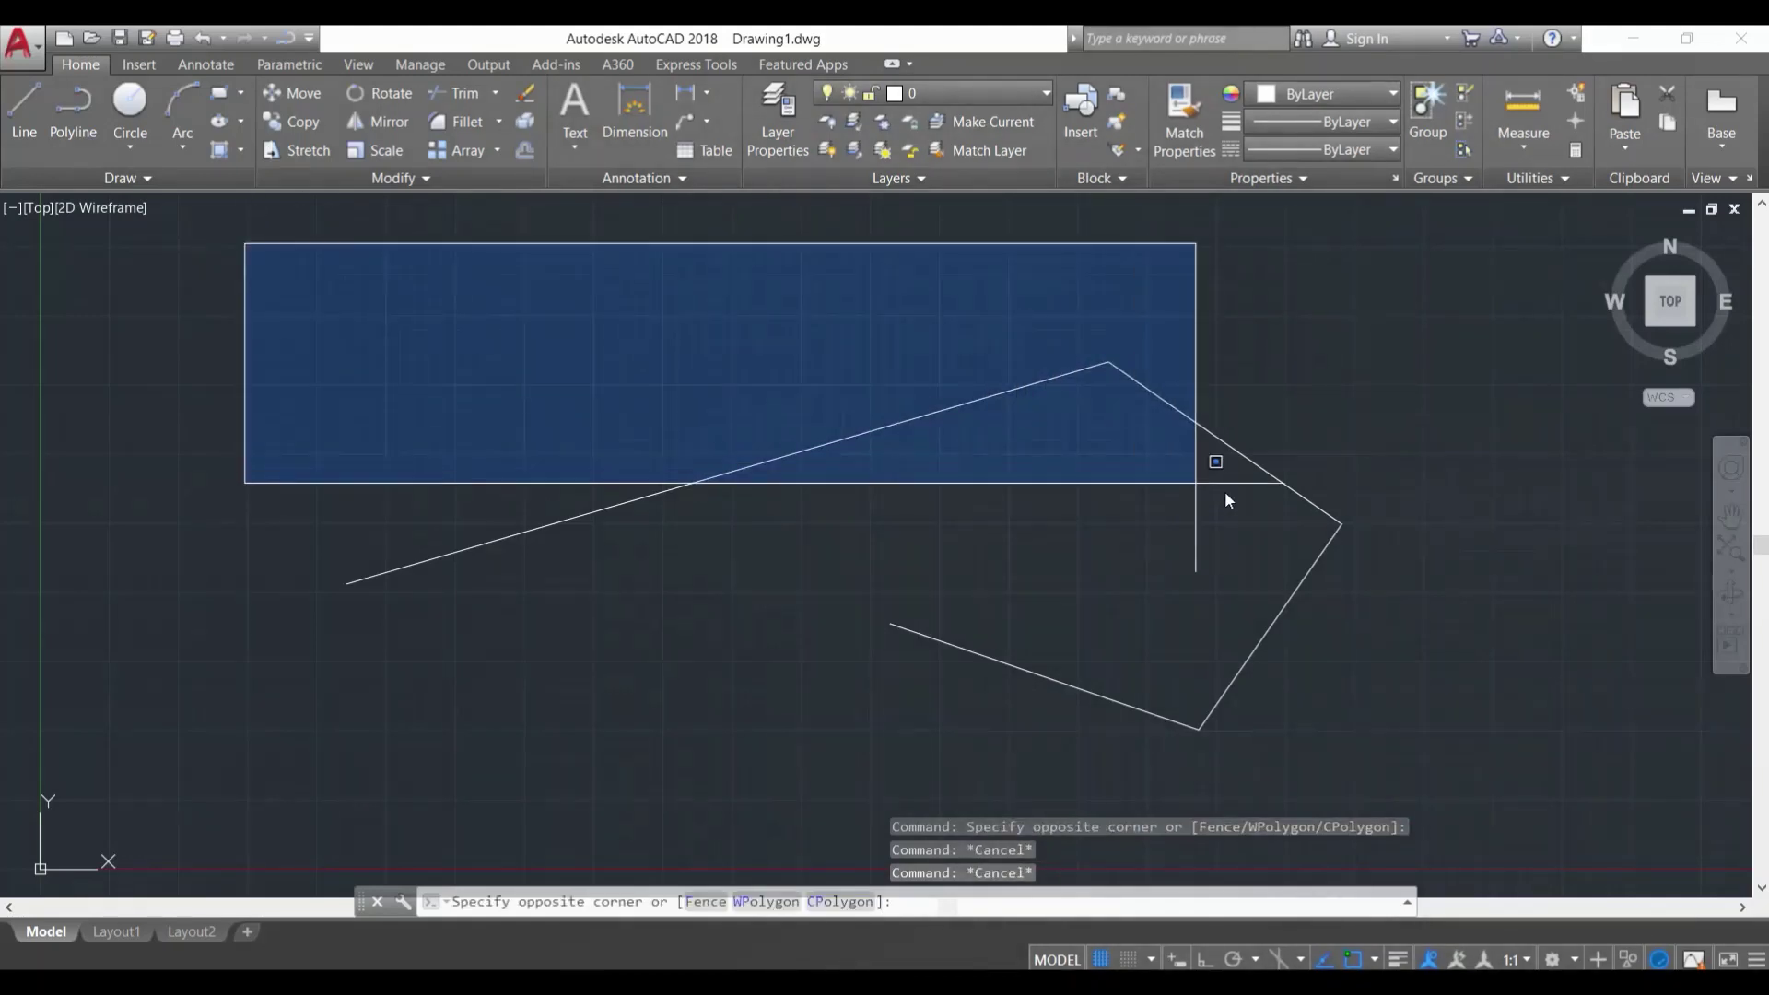
pyautogui.click(1437, 608)
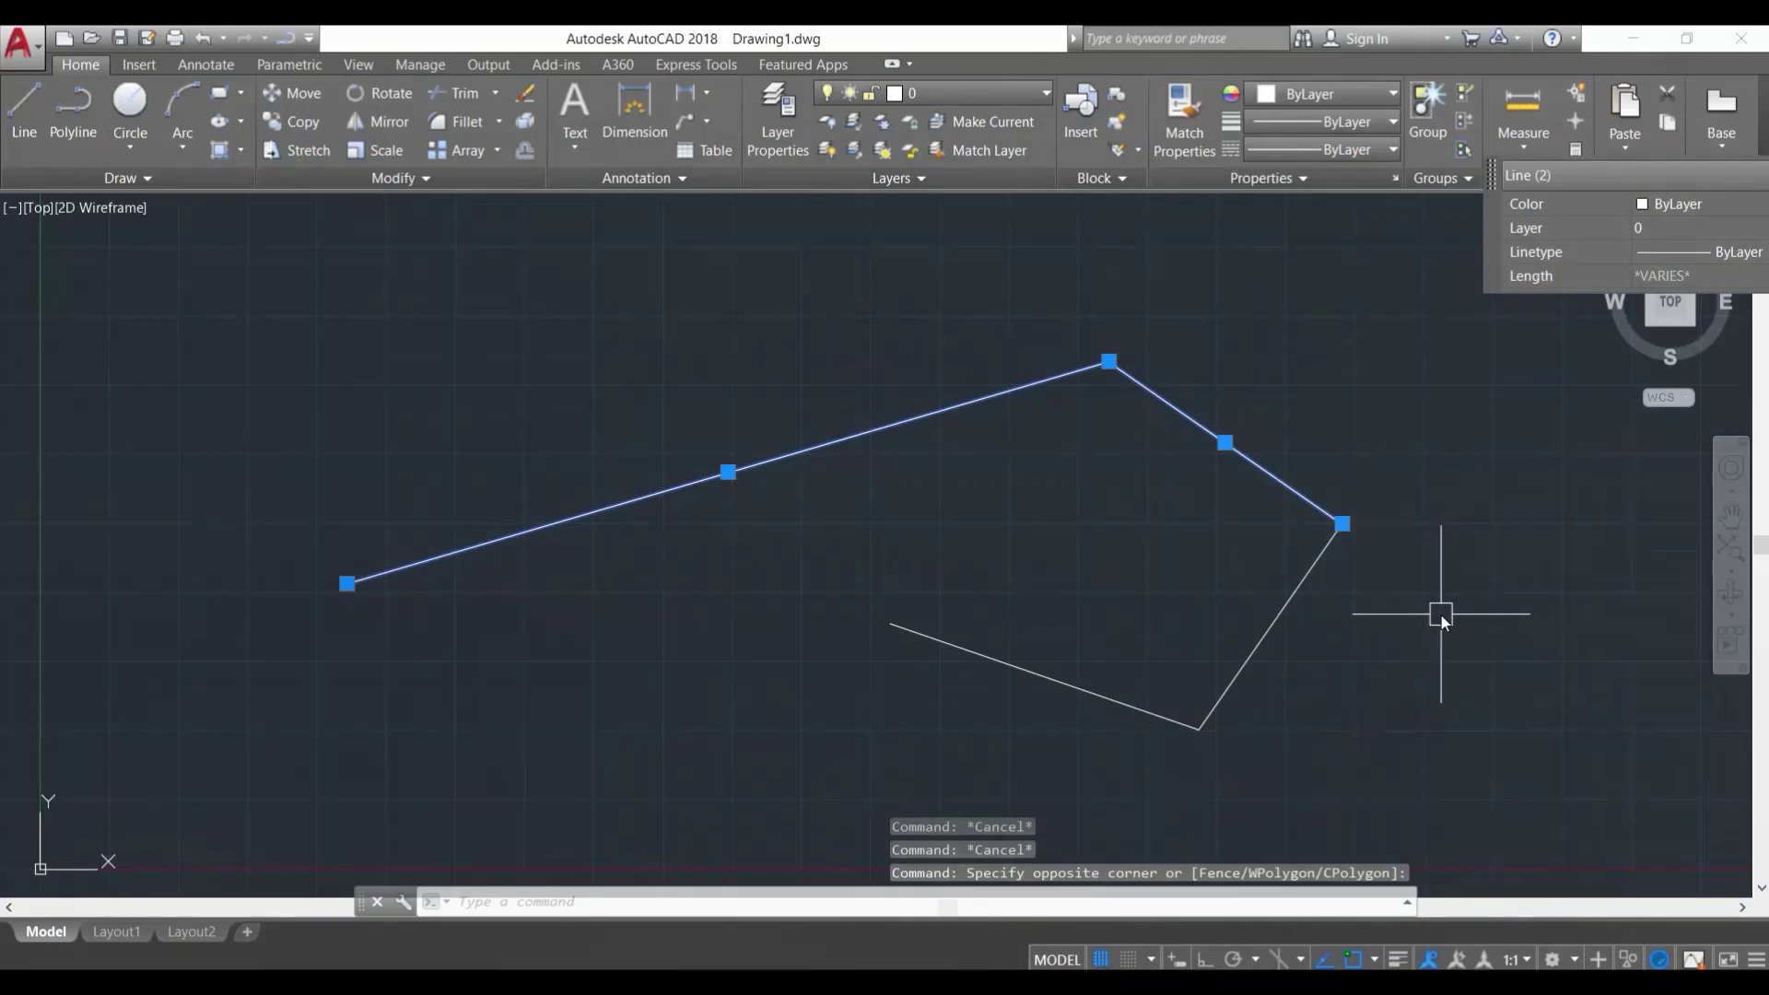
pyautogui.press('Escape')
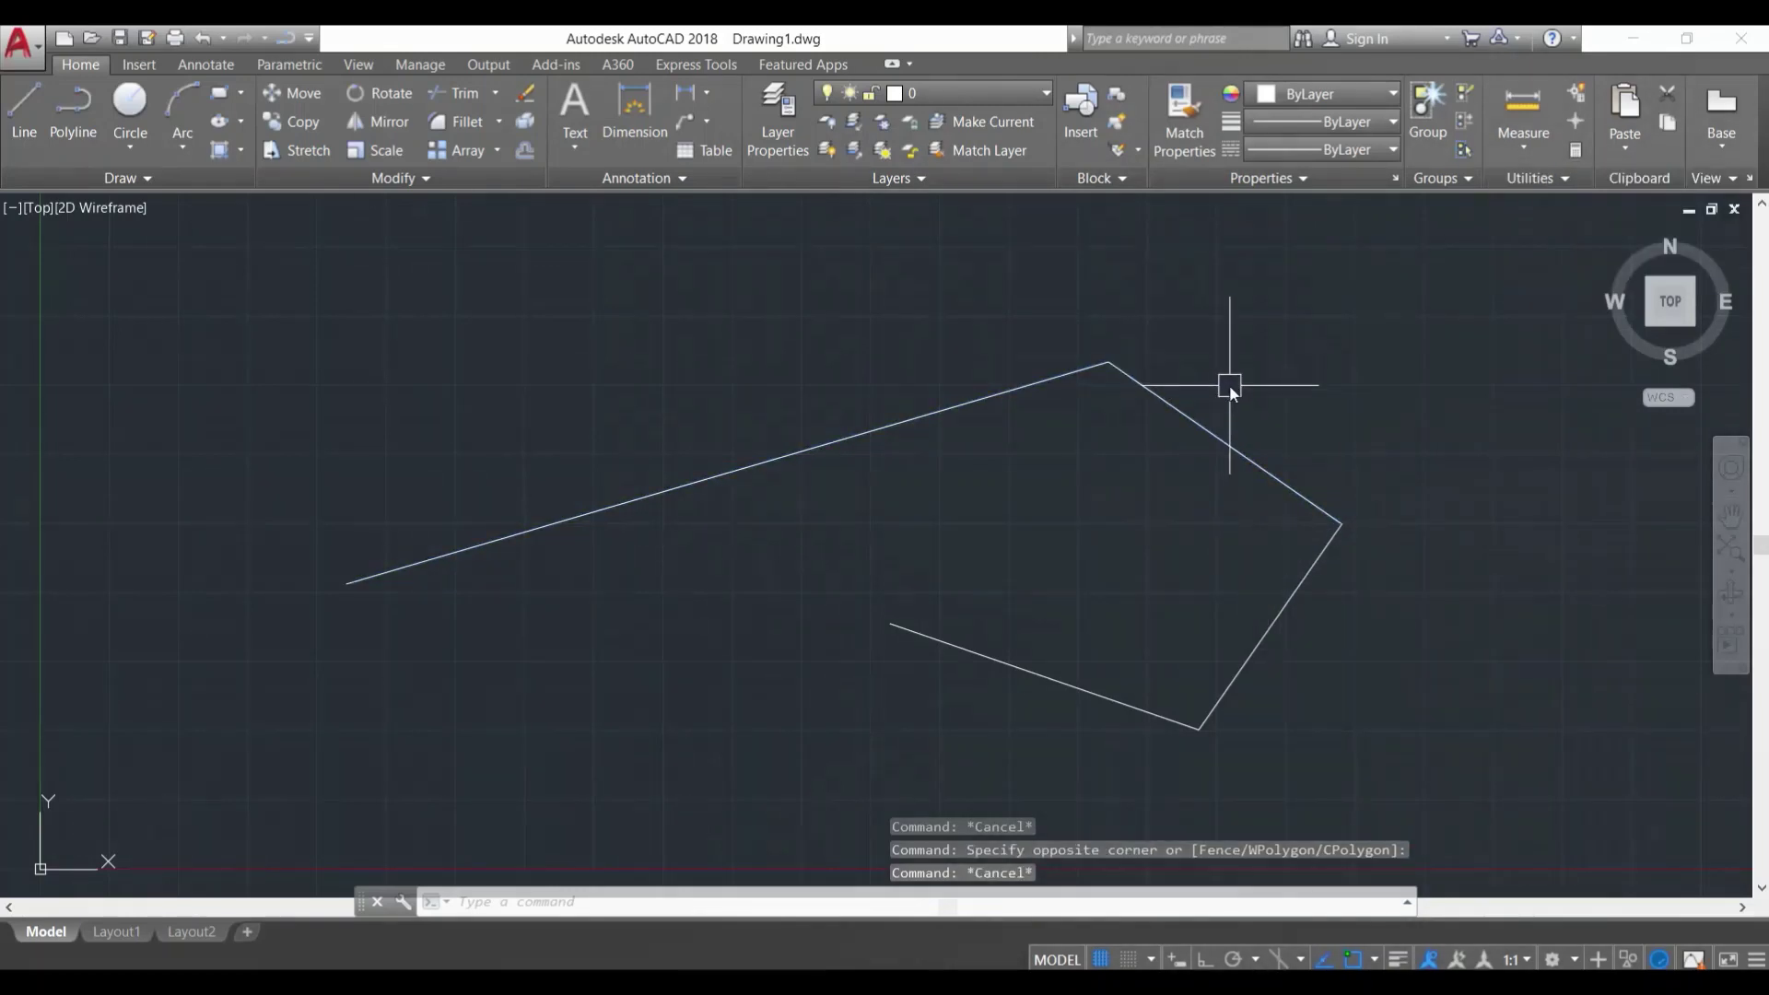
# Step: Delete the two upper lines after picking them with a crossing selection over their shared corner
pyautogui.click(1230, 385)
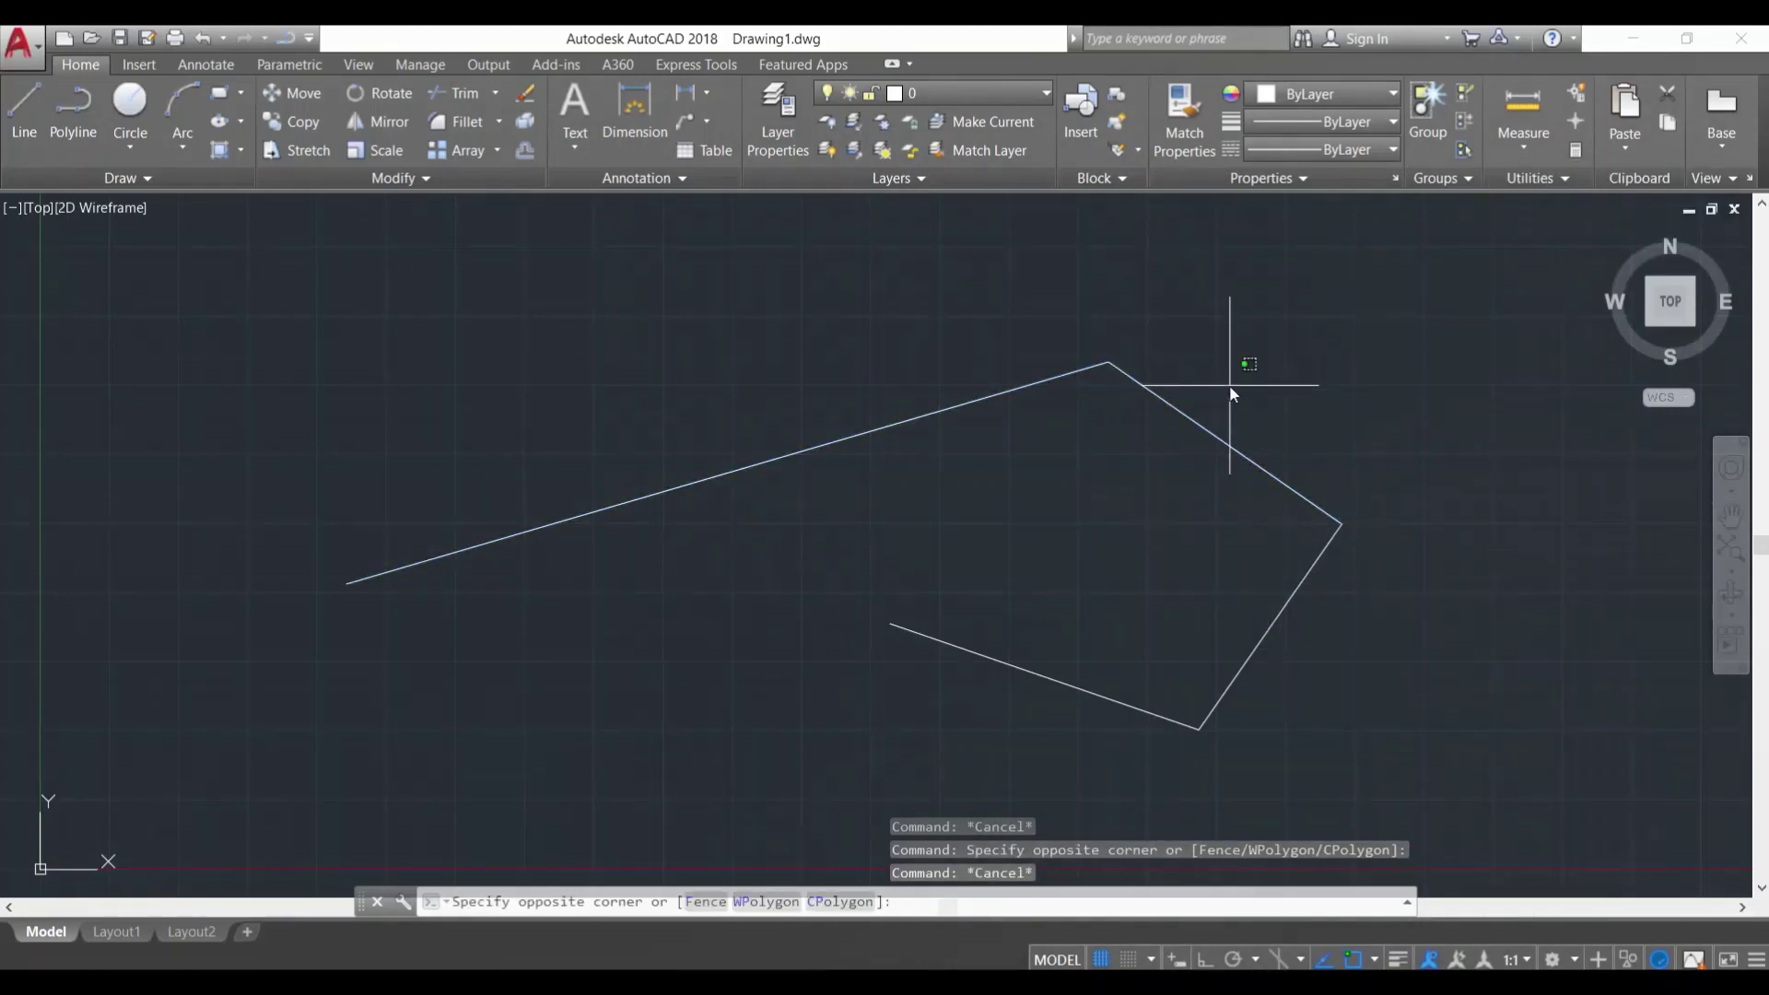
pyautogui.click(1019, 304)
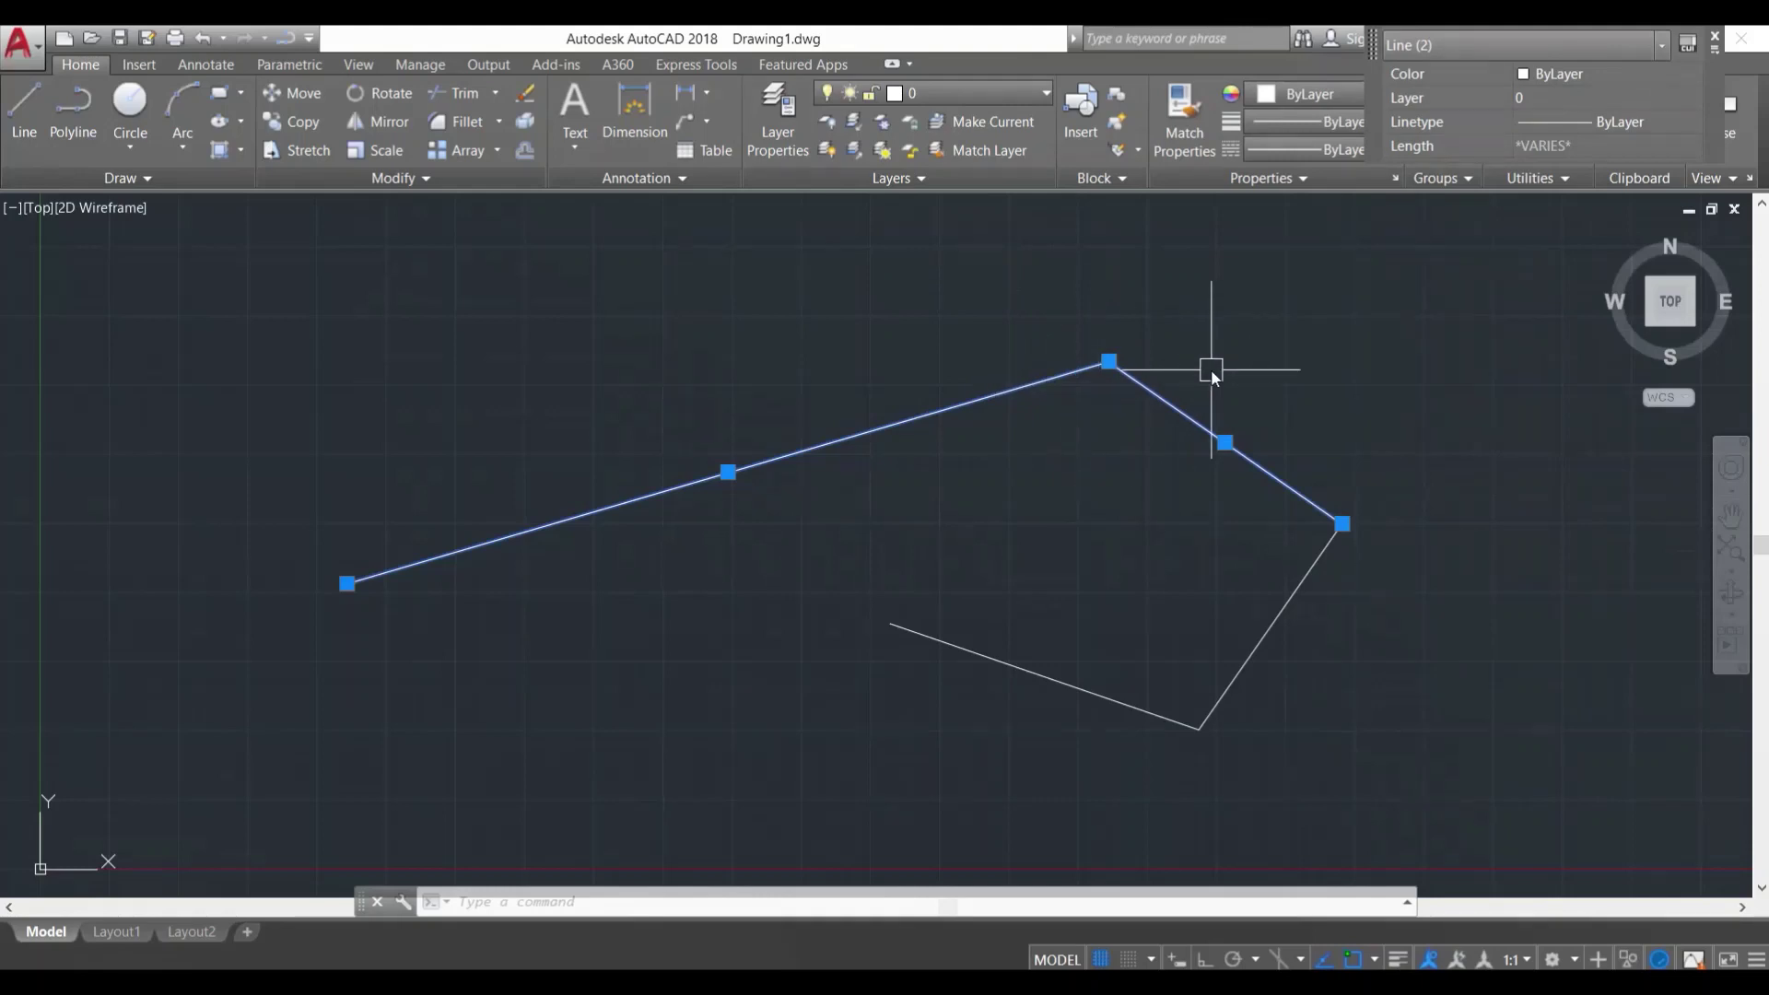
pyautogui.press('Delete')
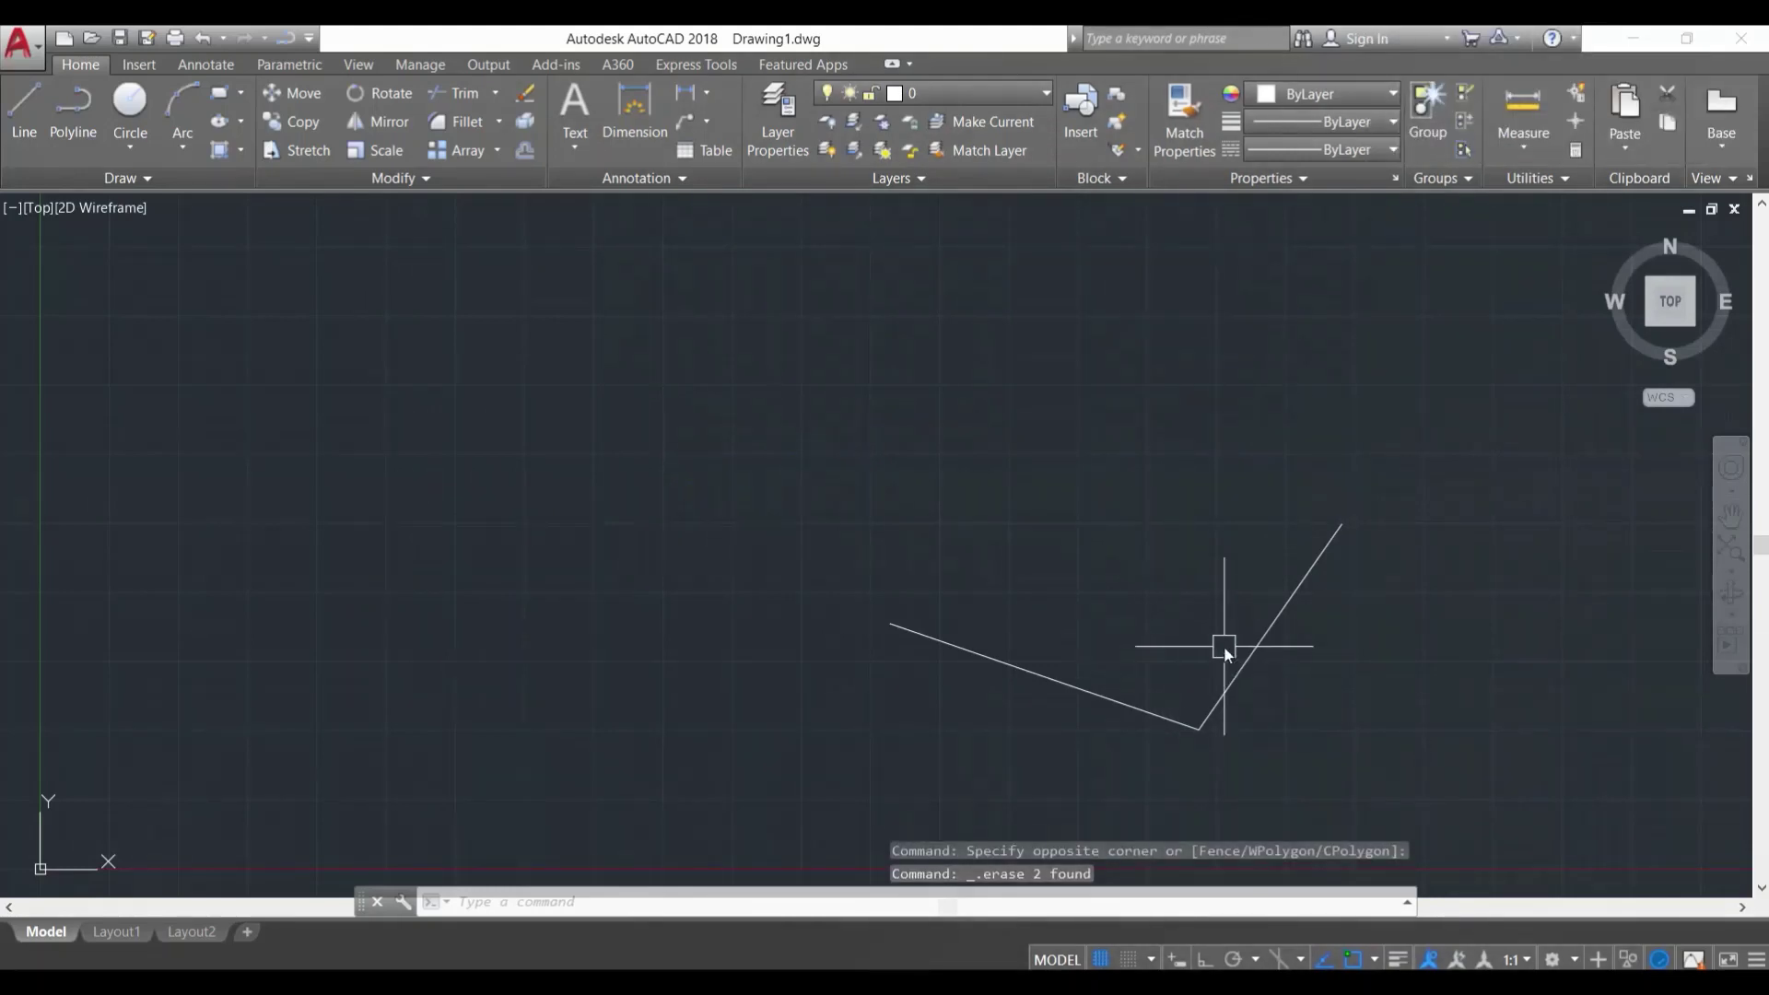
# Step: Delete the two remaining lines after picking them with a crossing selection over their lower shared corner
pyautogui.click(1346, 750)
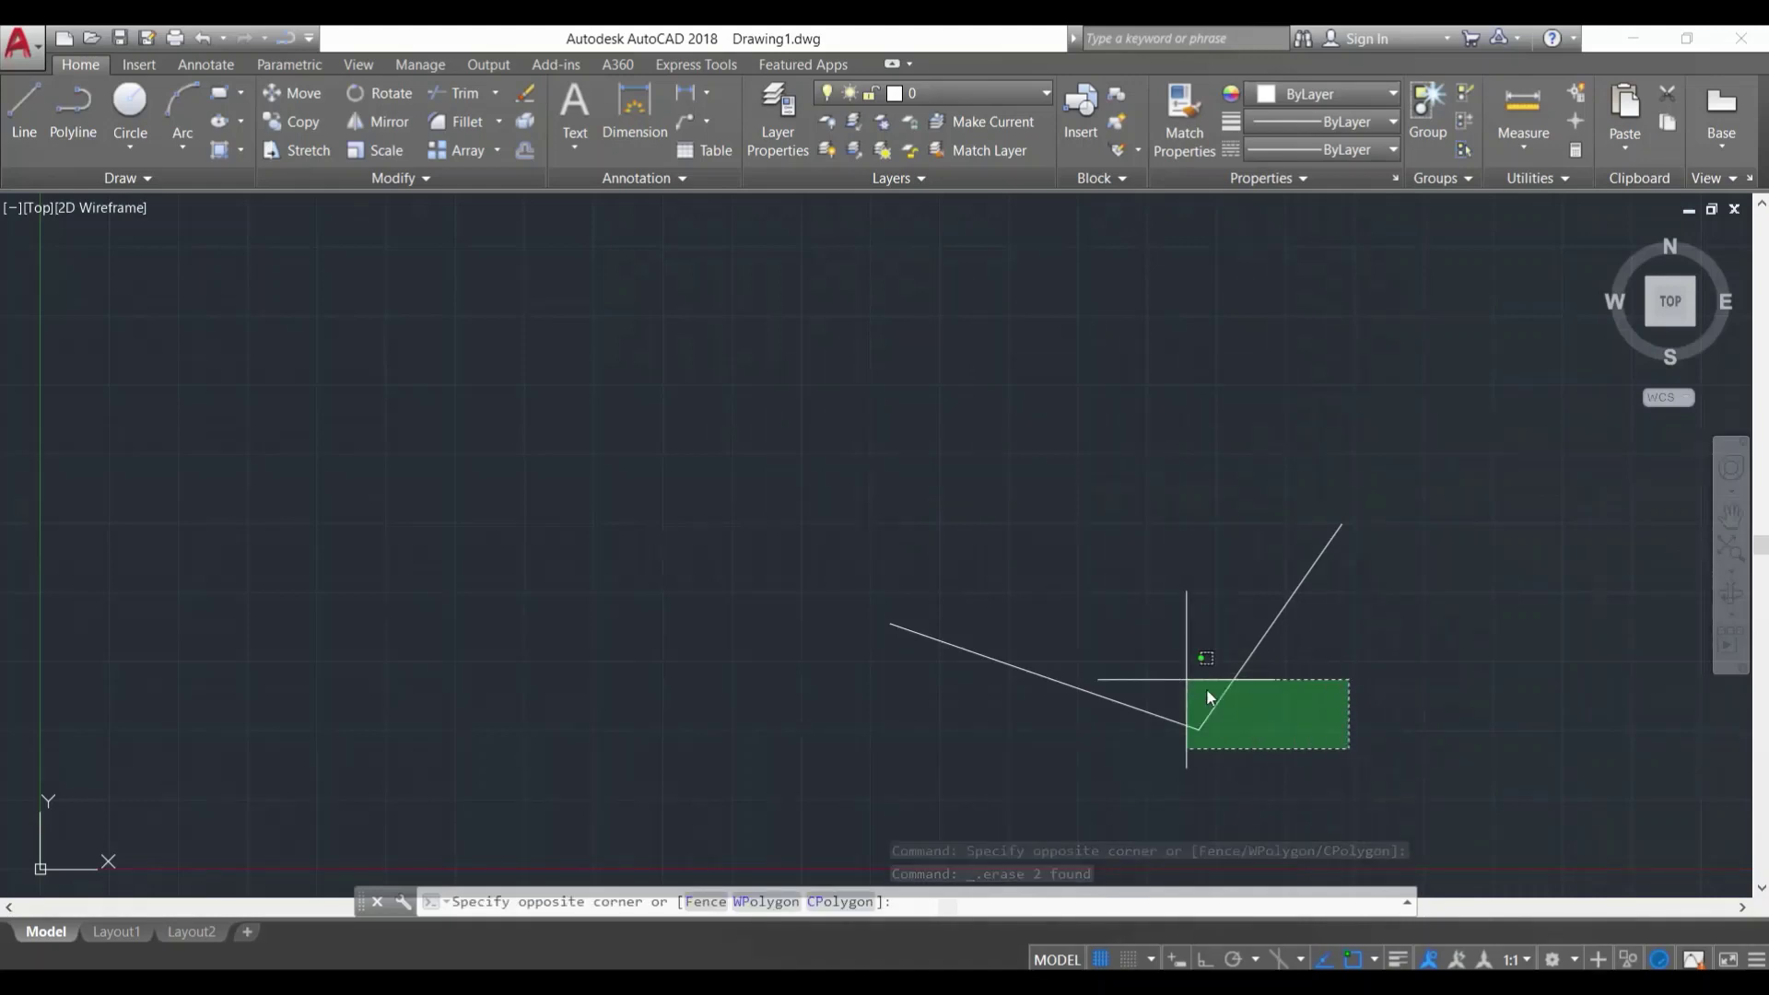
pyautogui.click(1143, 677)
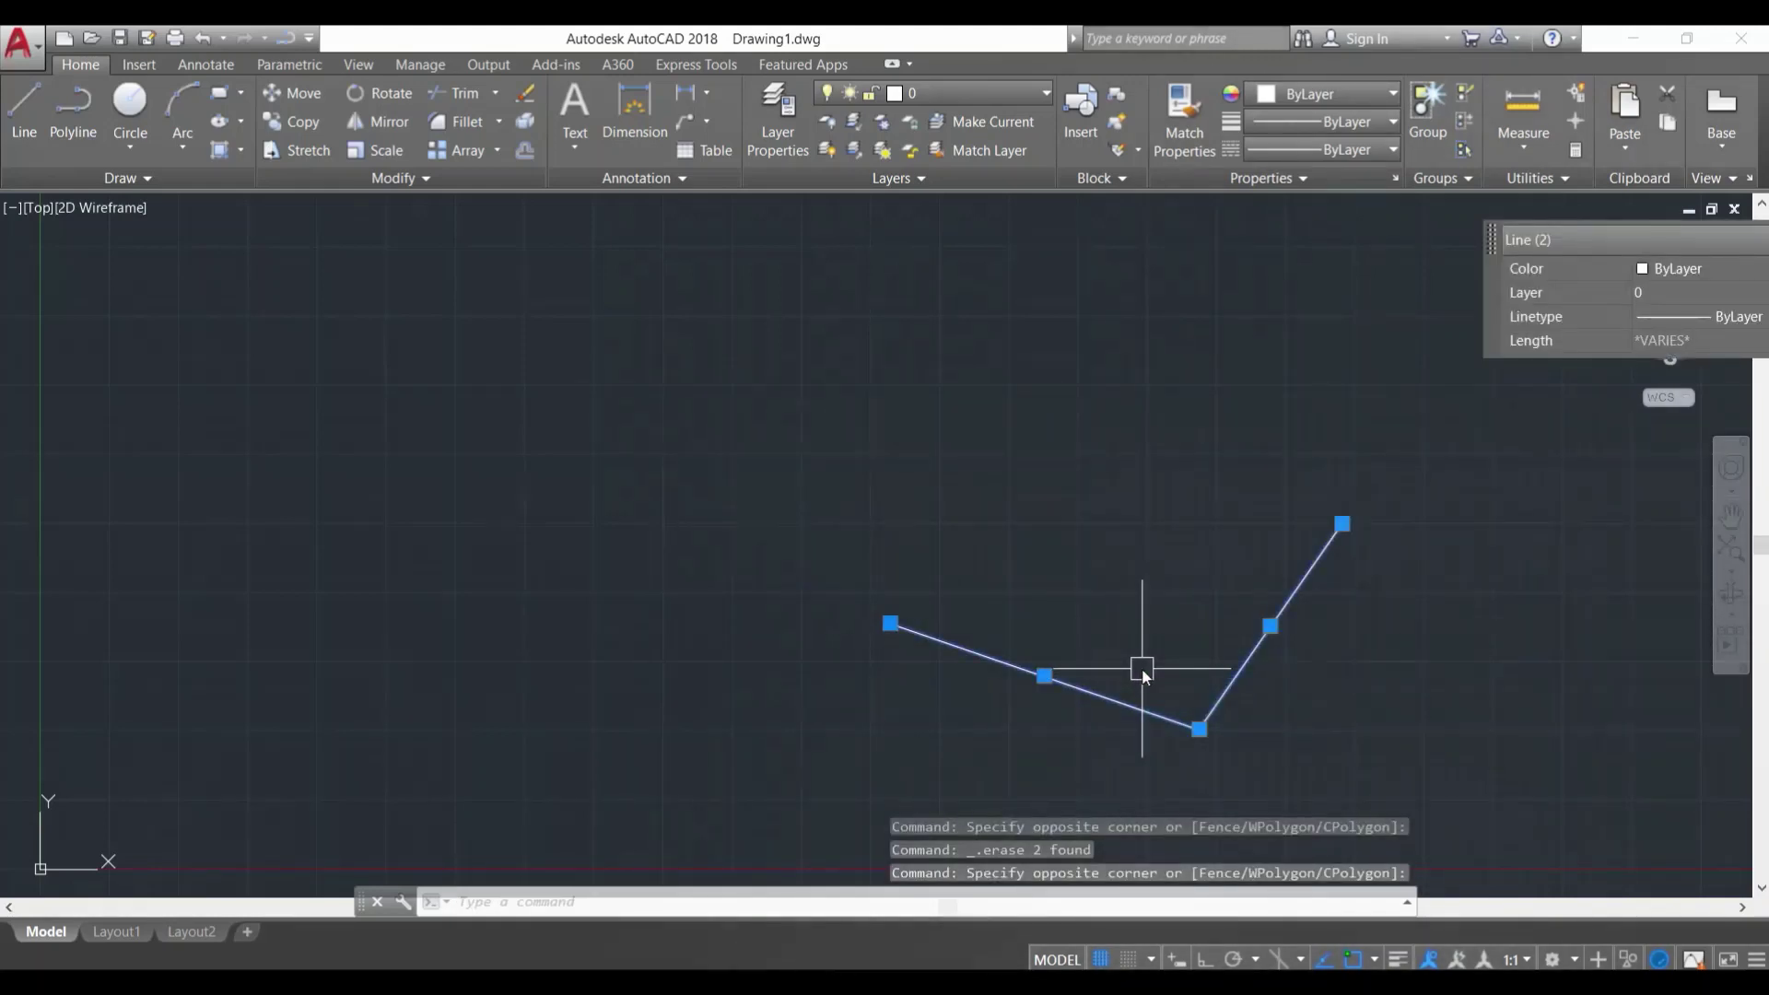
pyautogui.press('Delete')
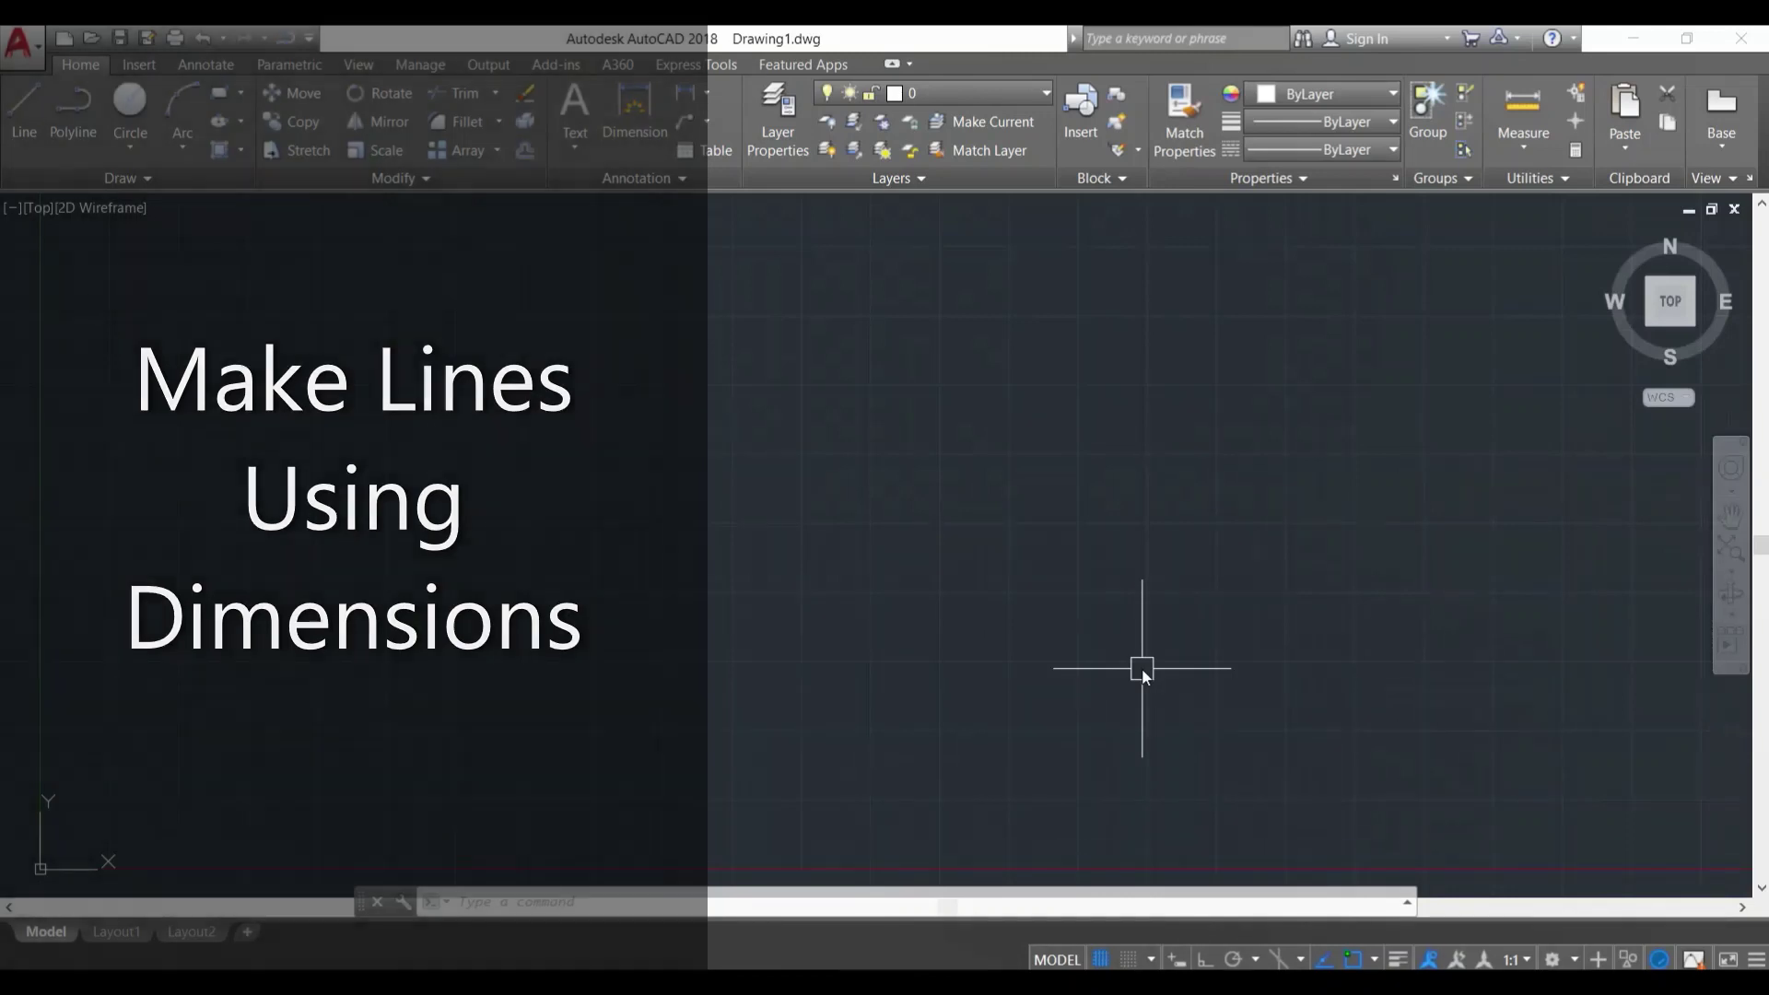
pyautogui.press('Escape')
pyautogui.press('Escape')
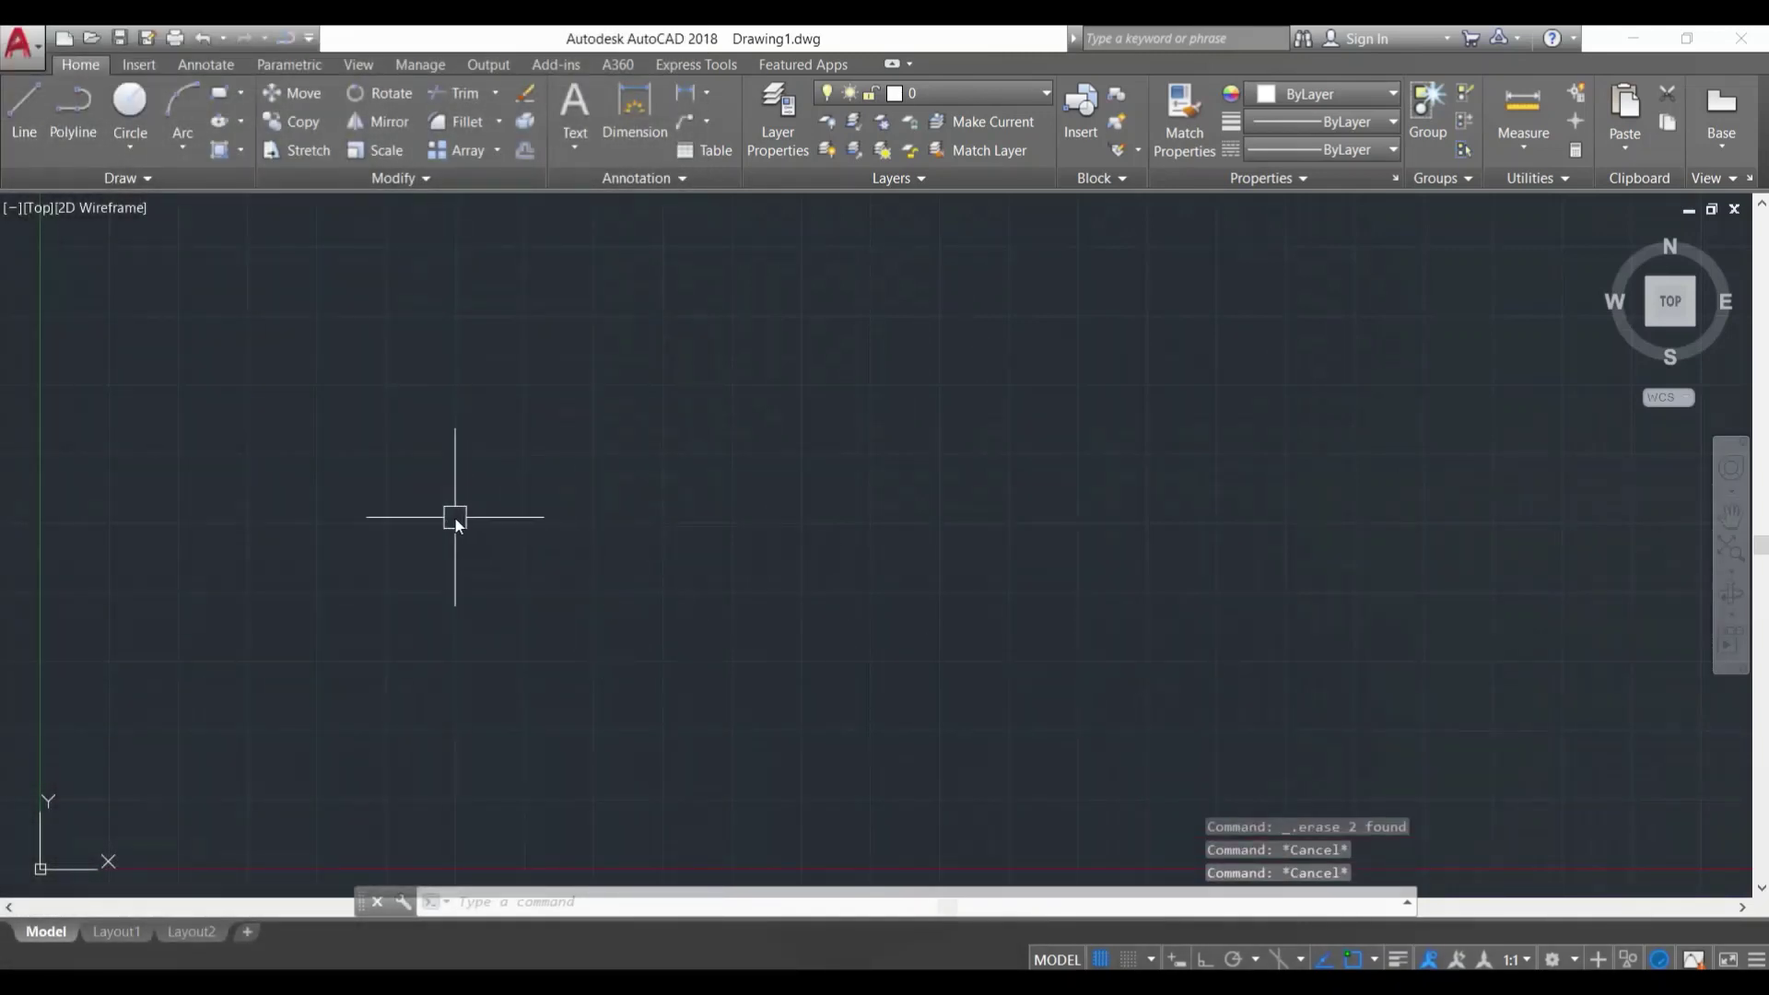
# Step: Draw a nearly horizontal line 100 units long, running rightward from a point above the X axis
pyautogui.click(26, 113)
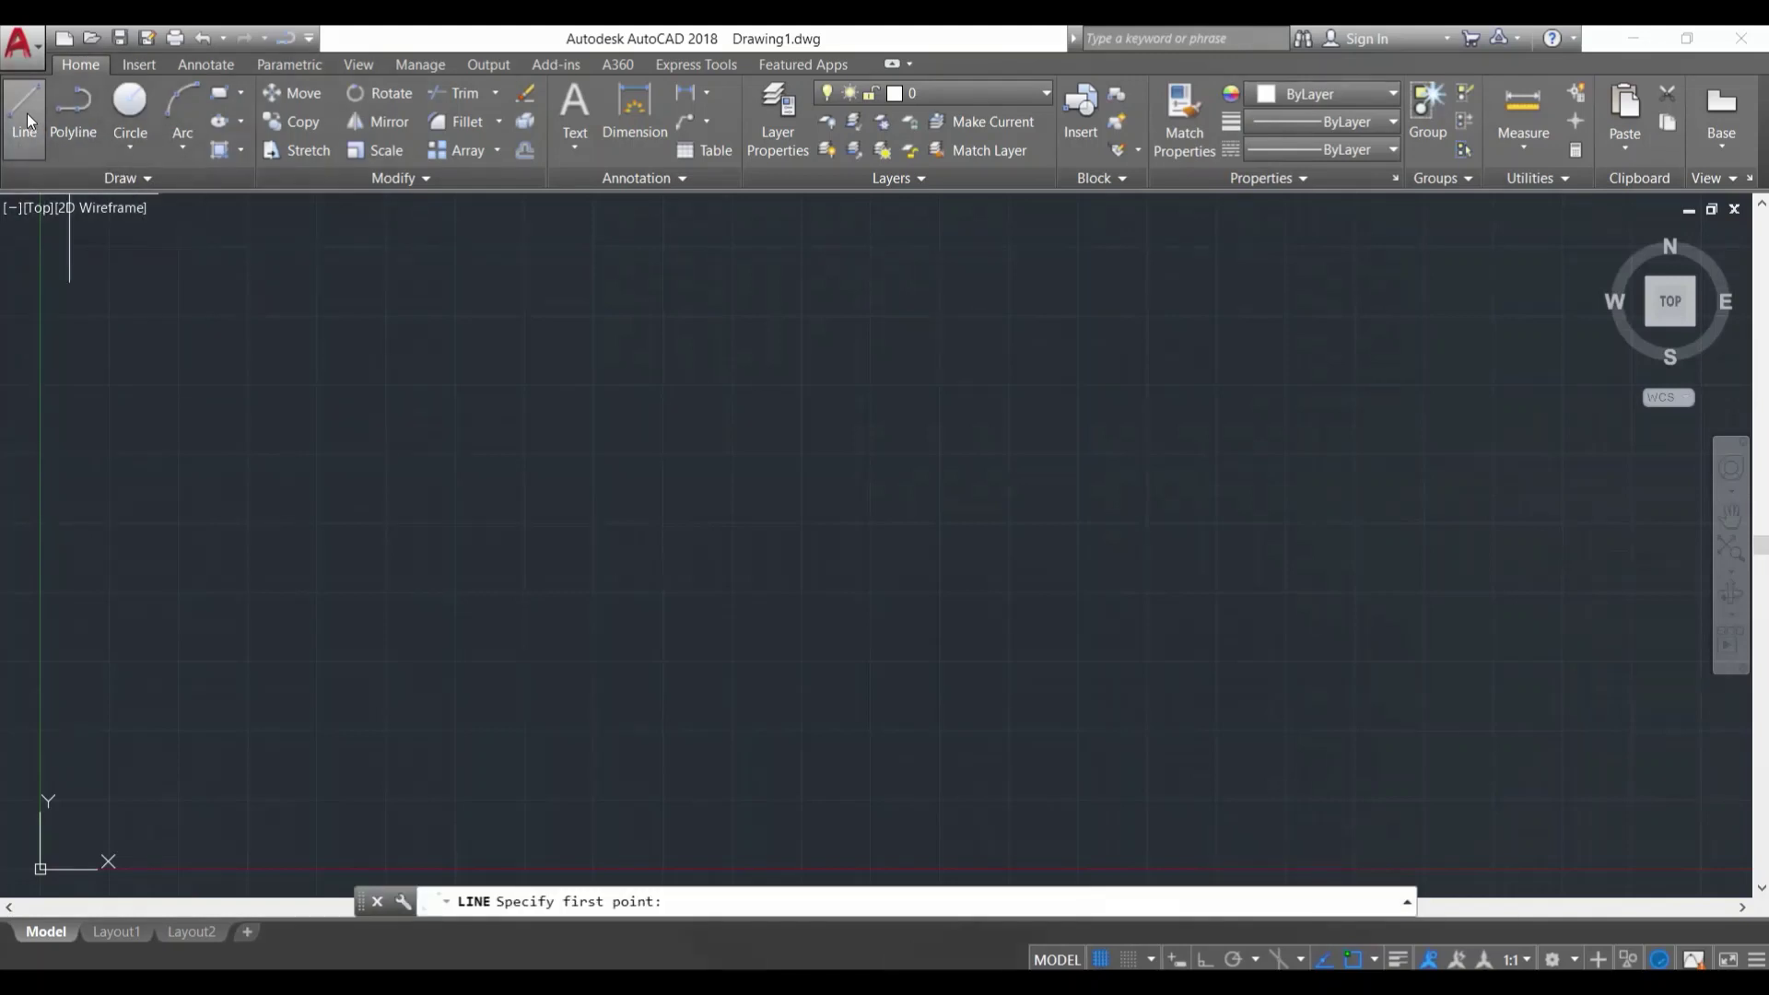
pyautogui.click(222, 523)
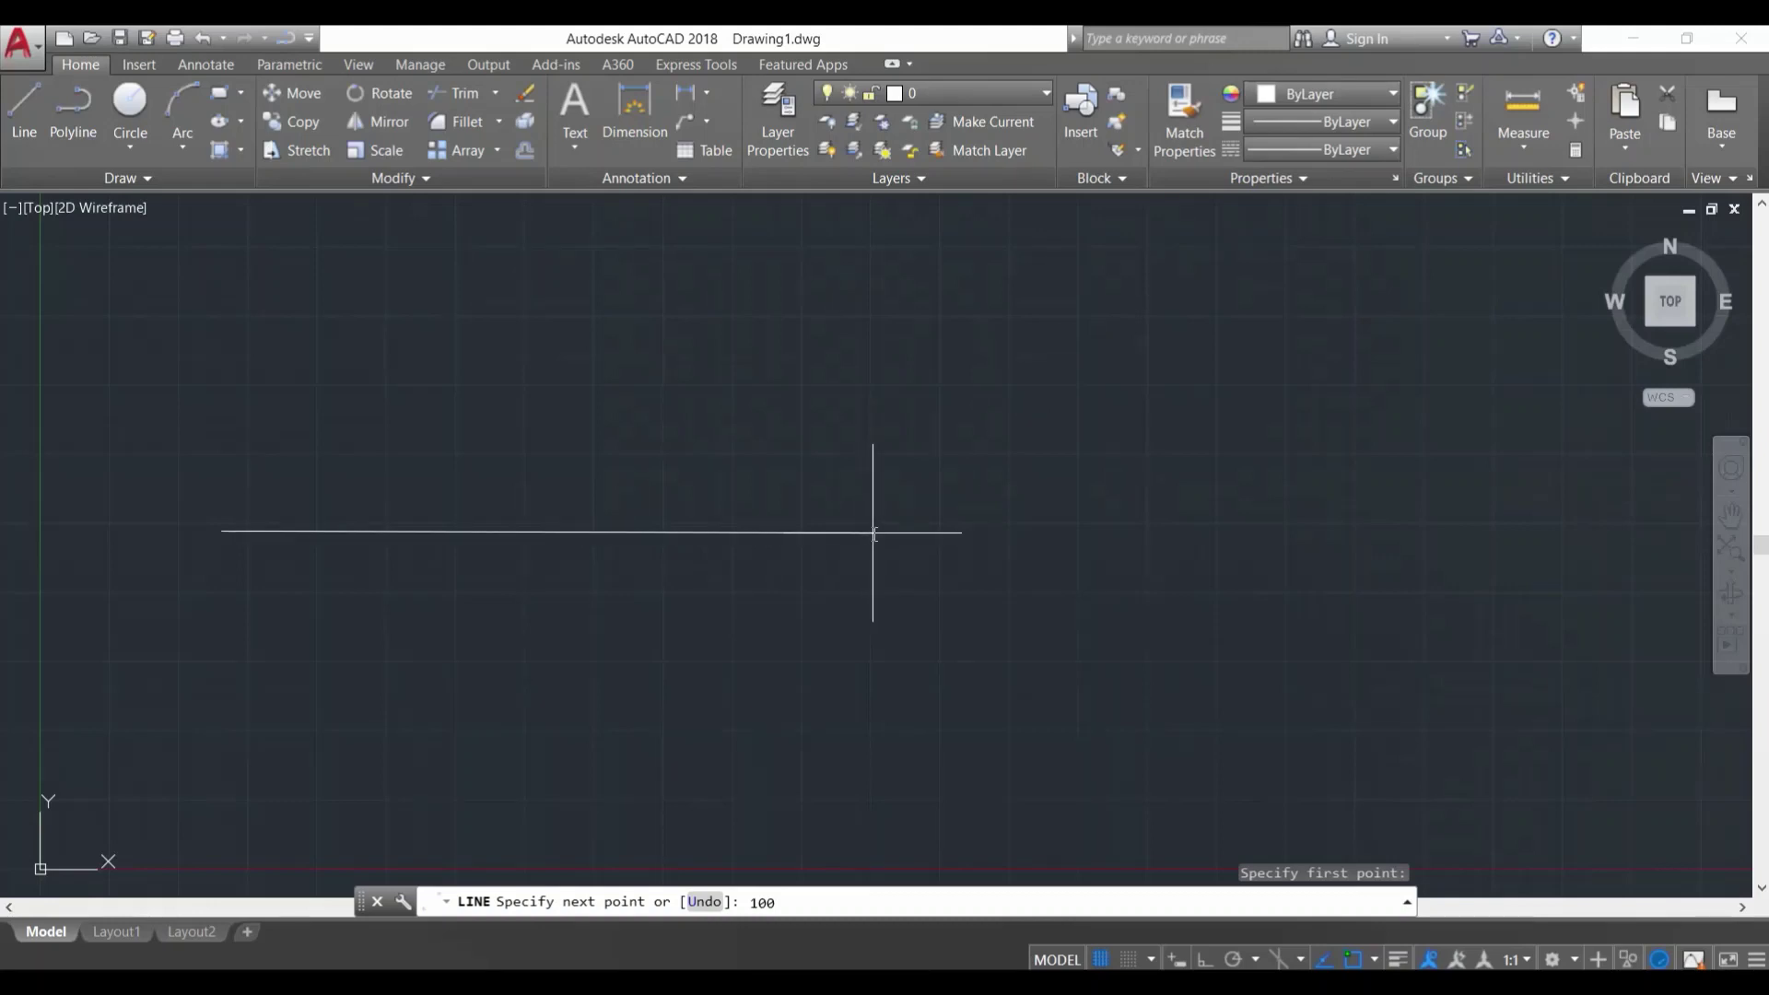
pyautogui.press('Return')
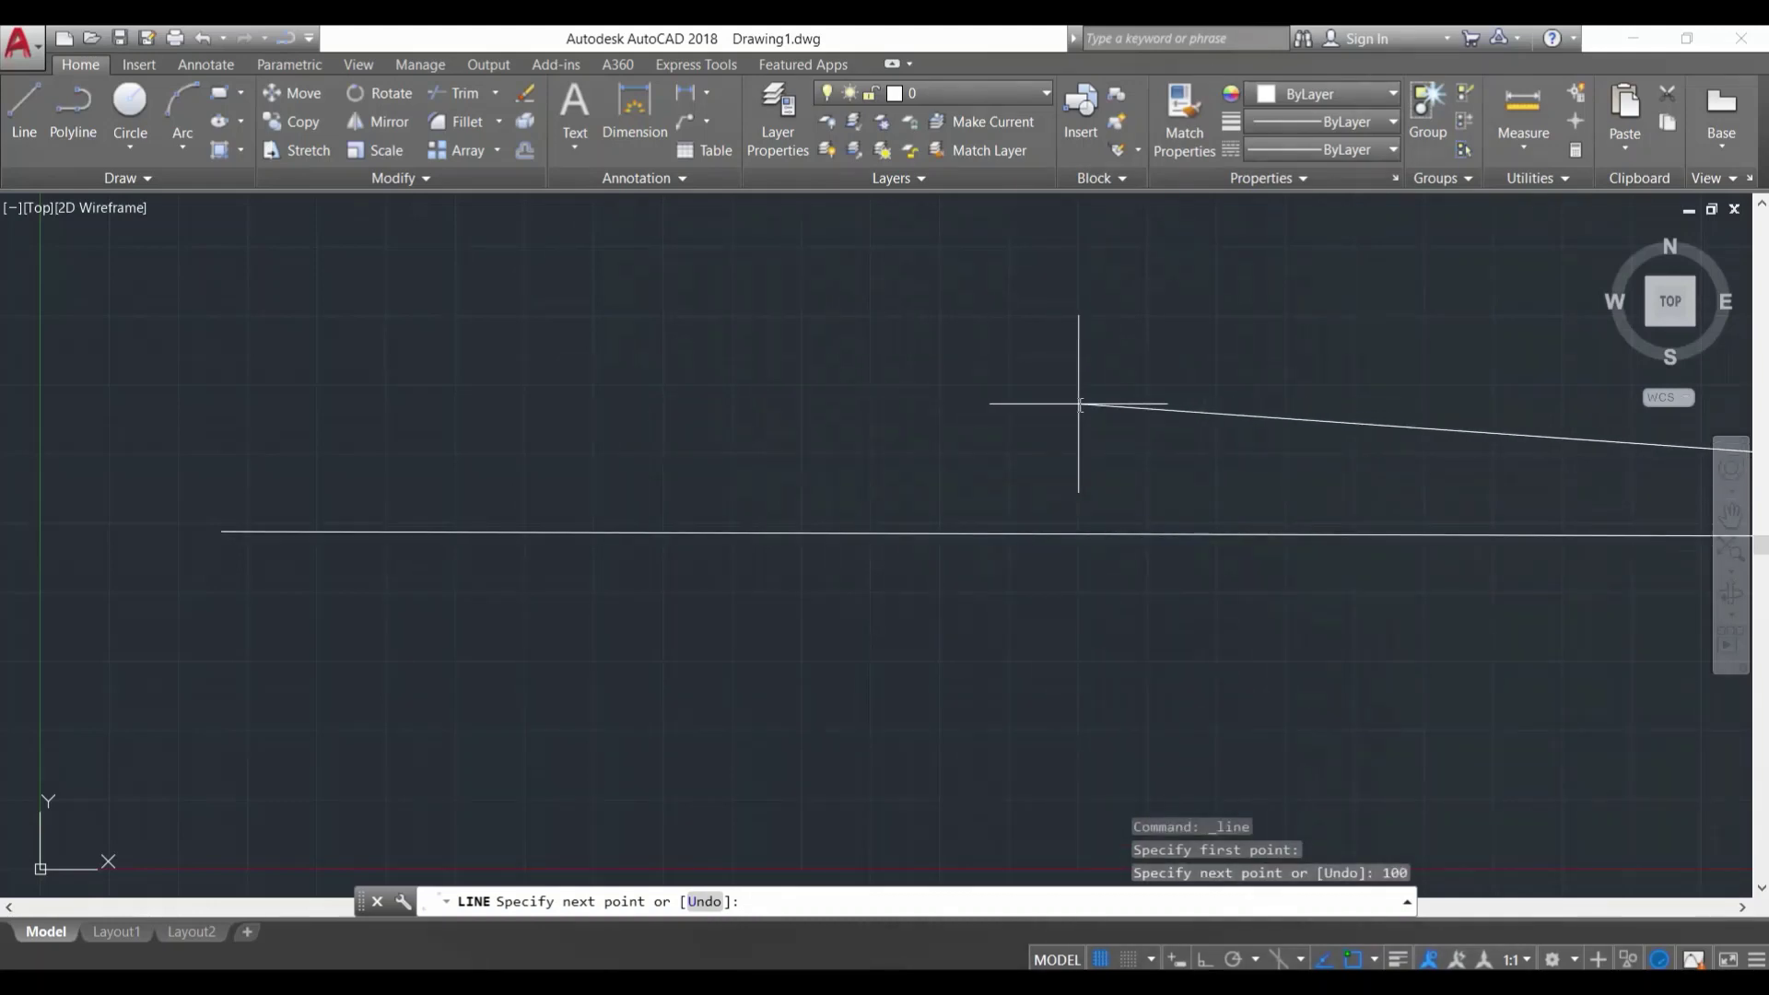
pyautogui.press('Escape')
pyautogui.moveTo(1287, 445); pyautogui.dragTo(991, 592, button='middle')
pyautogui.scroll(-4, 1003, 472)
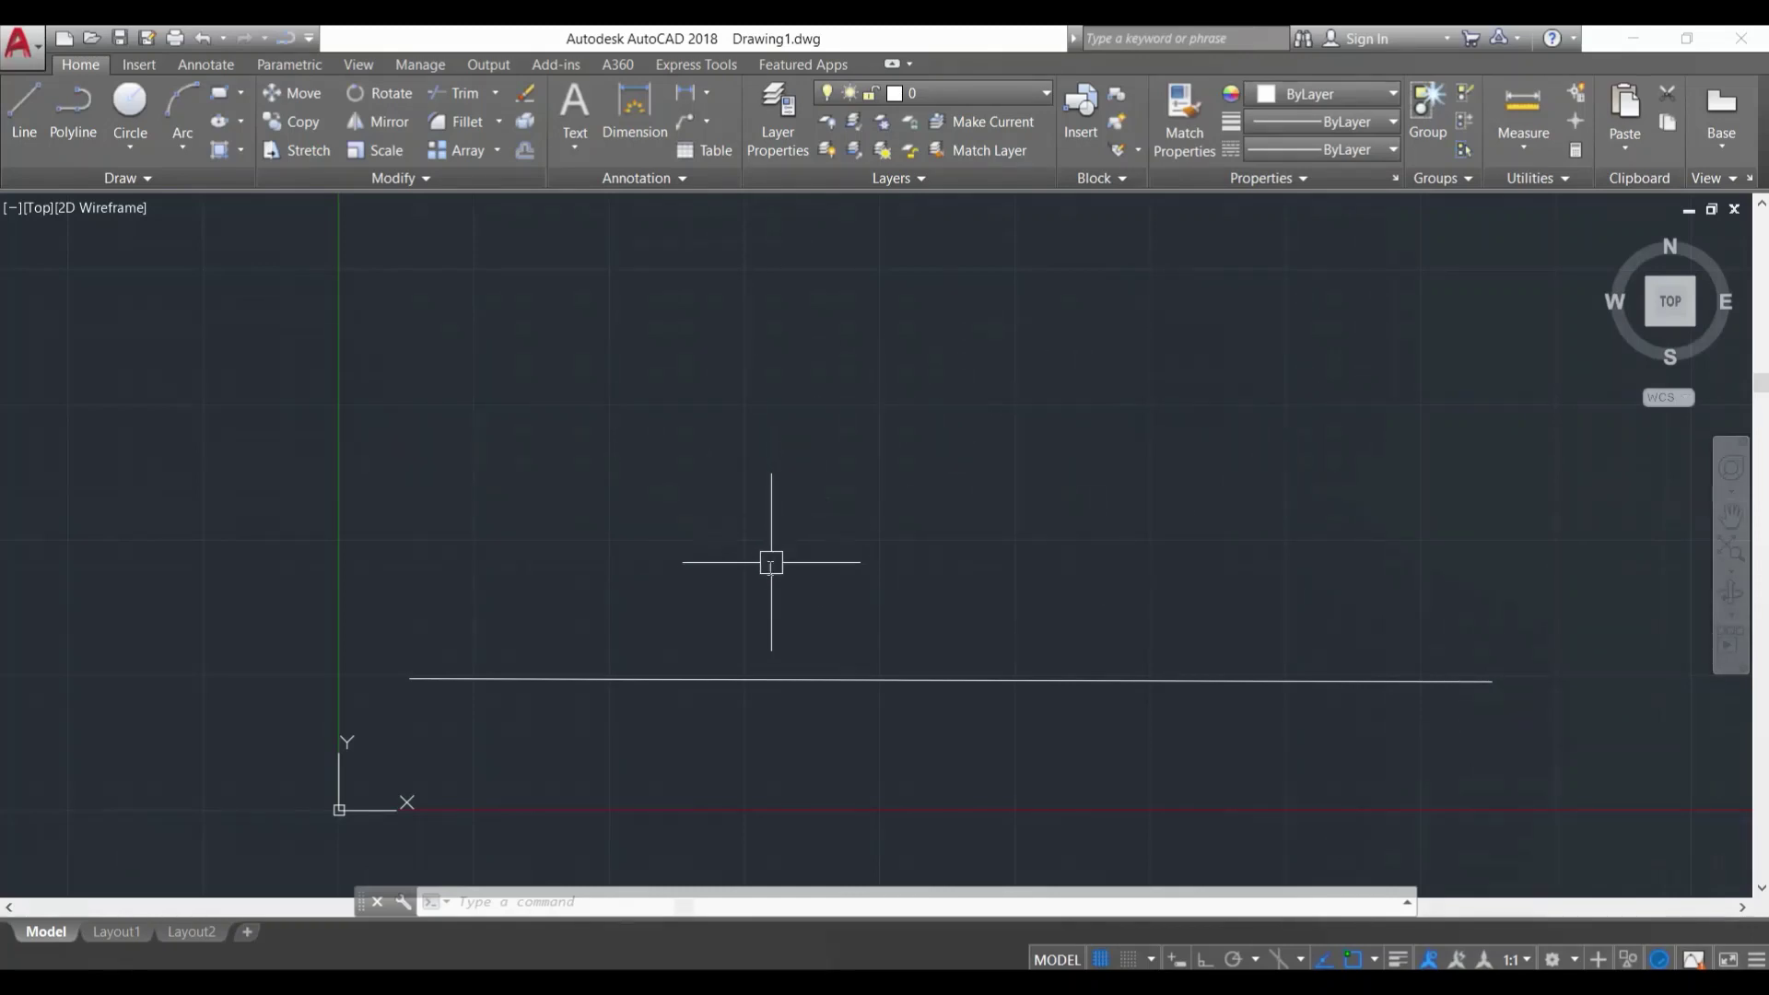
pyautogui.press('Escape')
pyautogui.press('Escape')
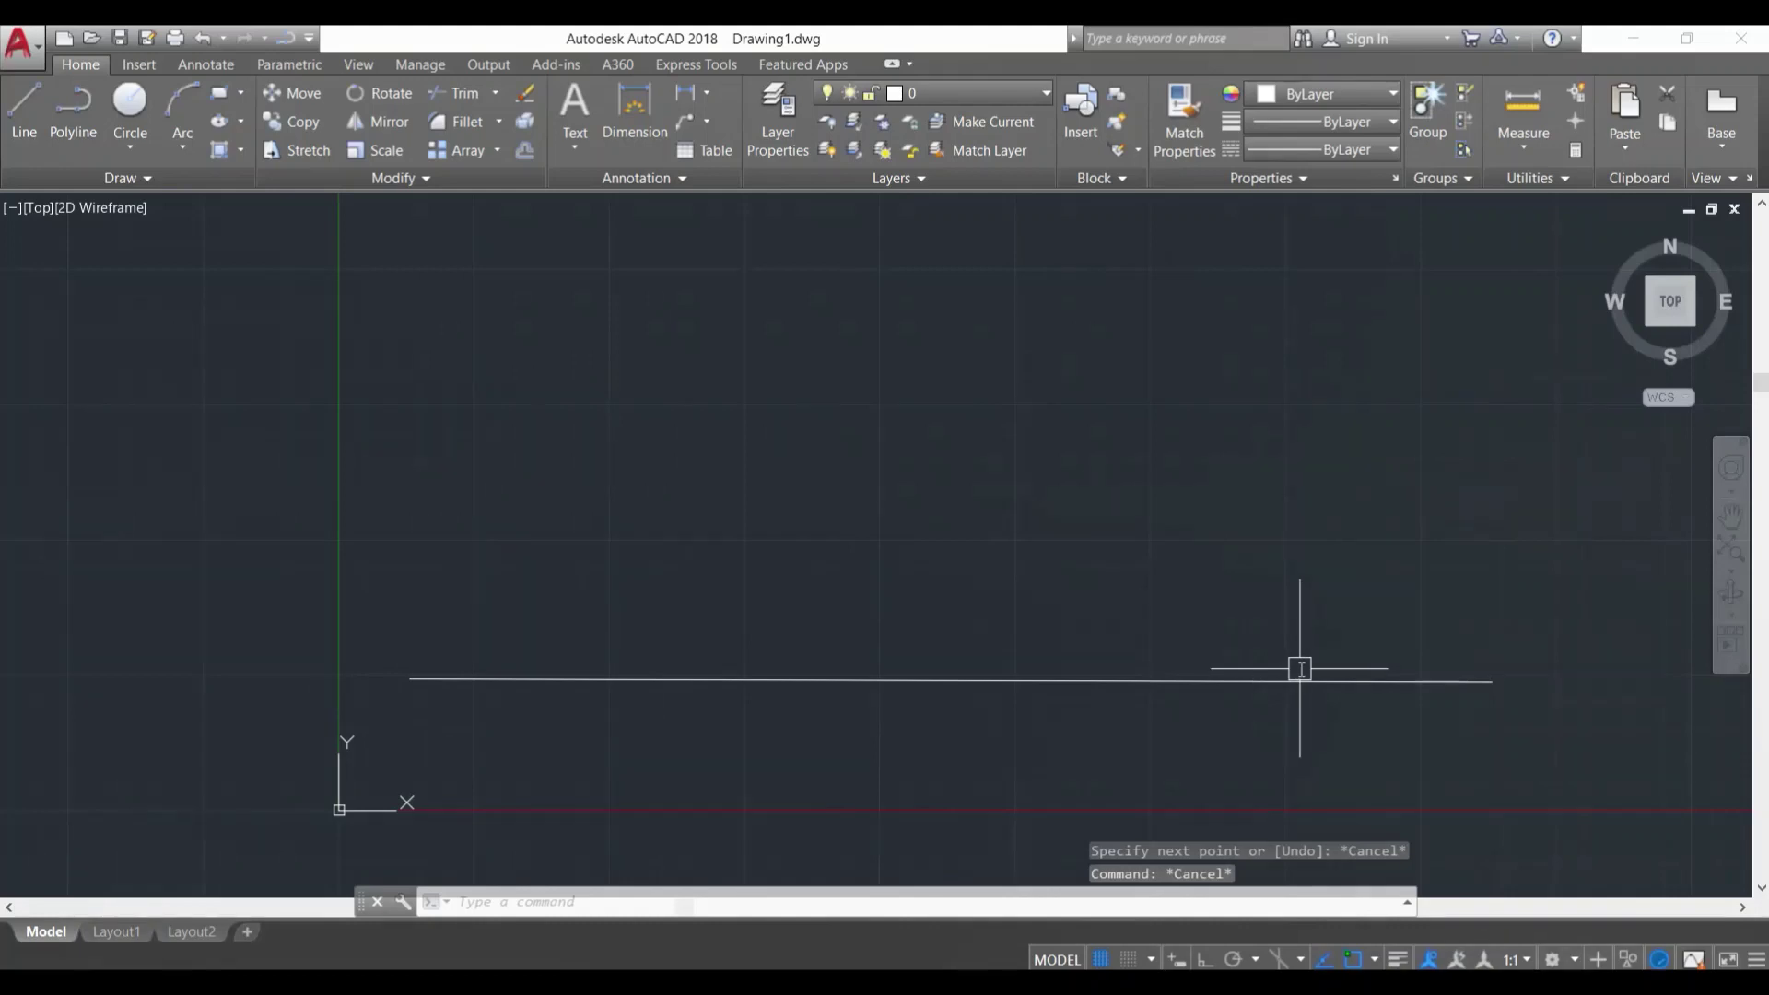
pyautogui.write('l')
pyautogui.press('Return')
pyautogui.press('Escape')
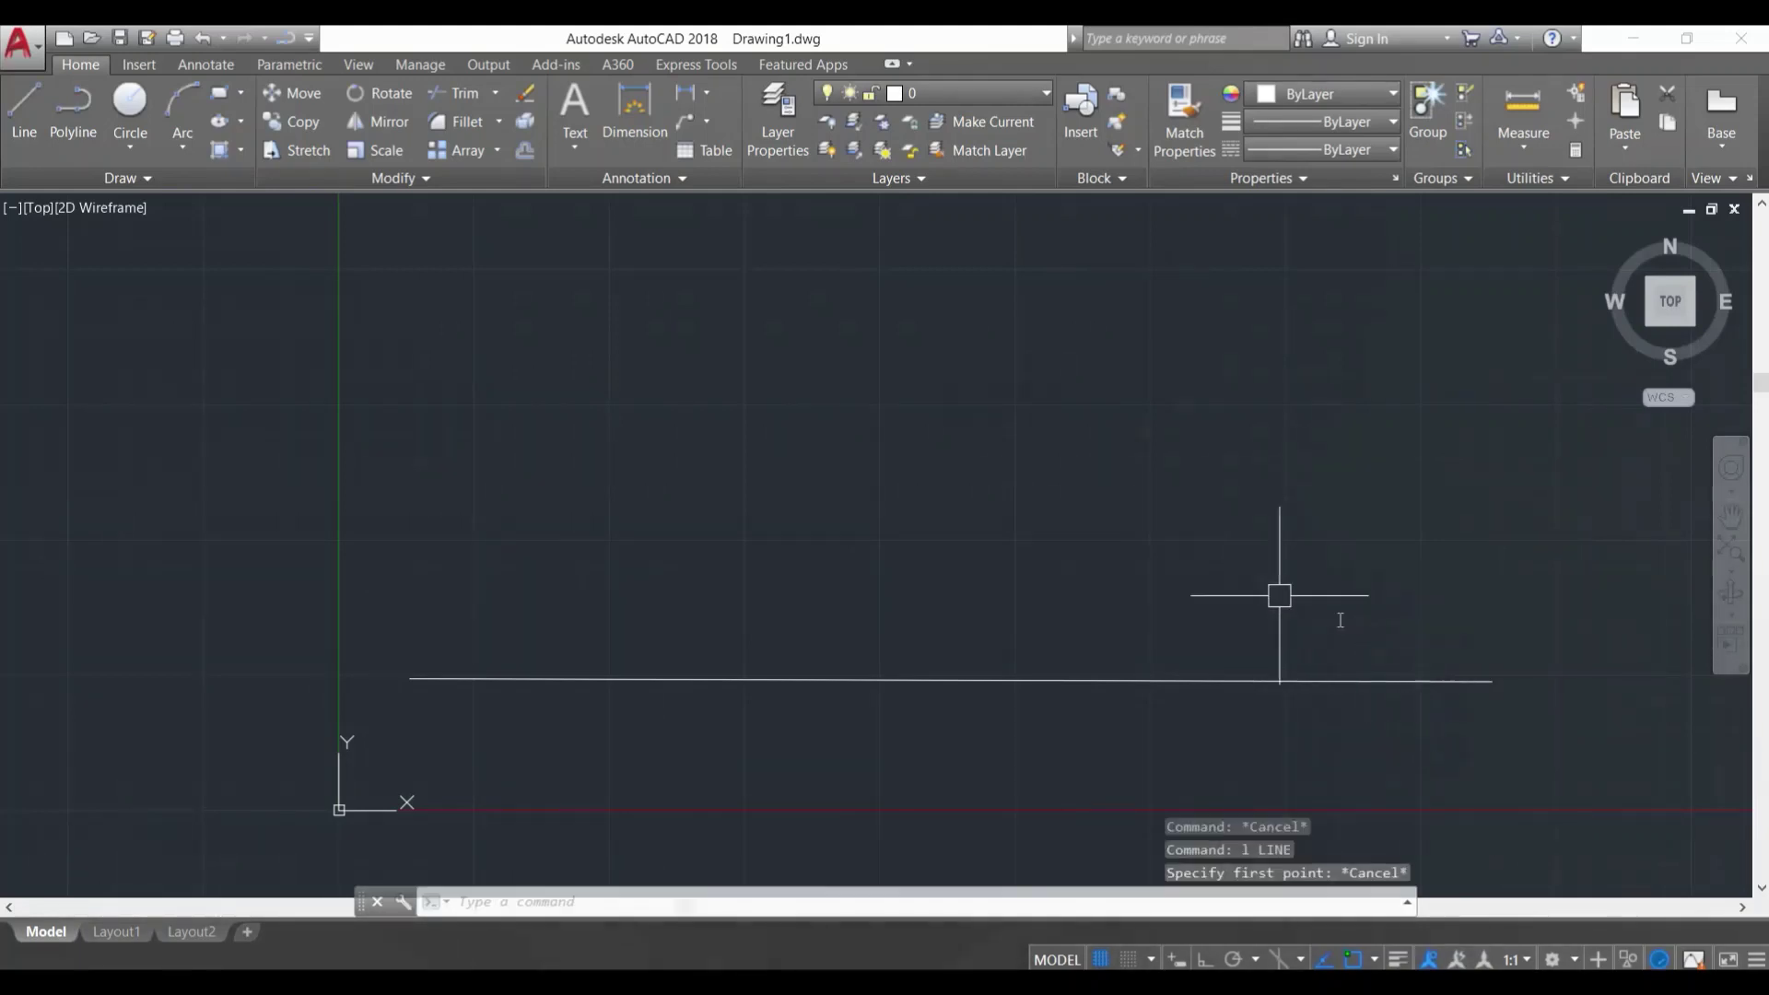
# Step: Draw a vertical line 50 units long upward from the right end of the horizontal line
pyautogui.press('Return')
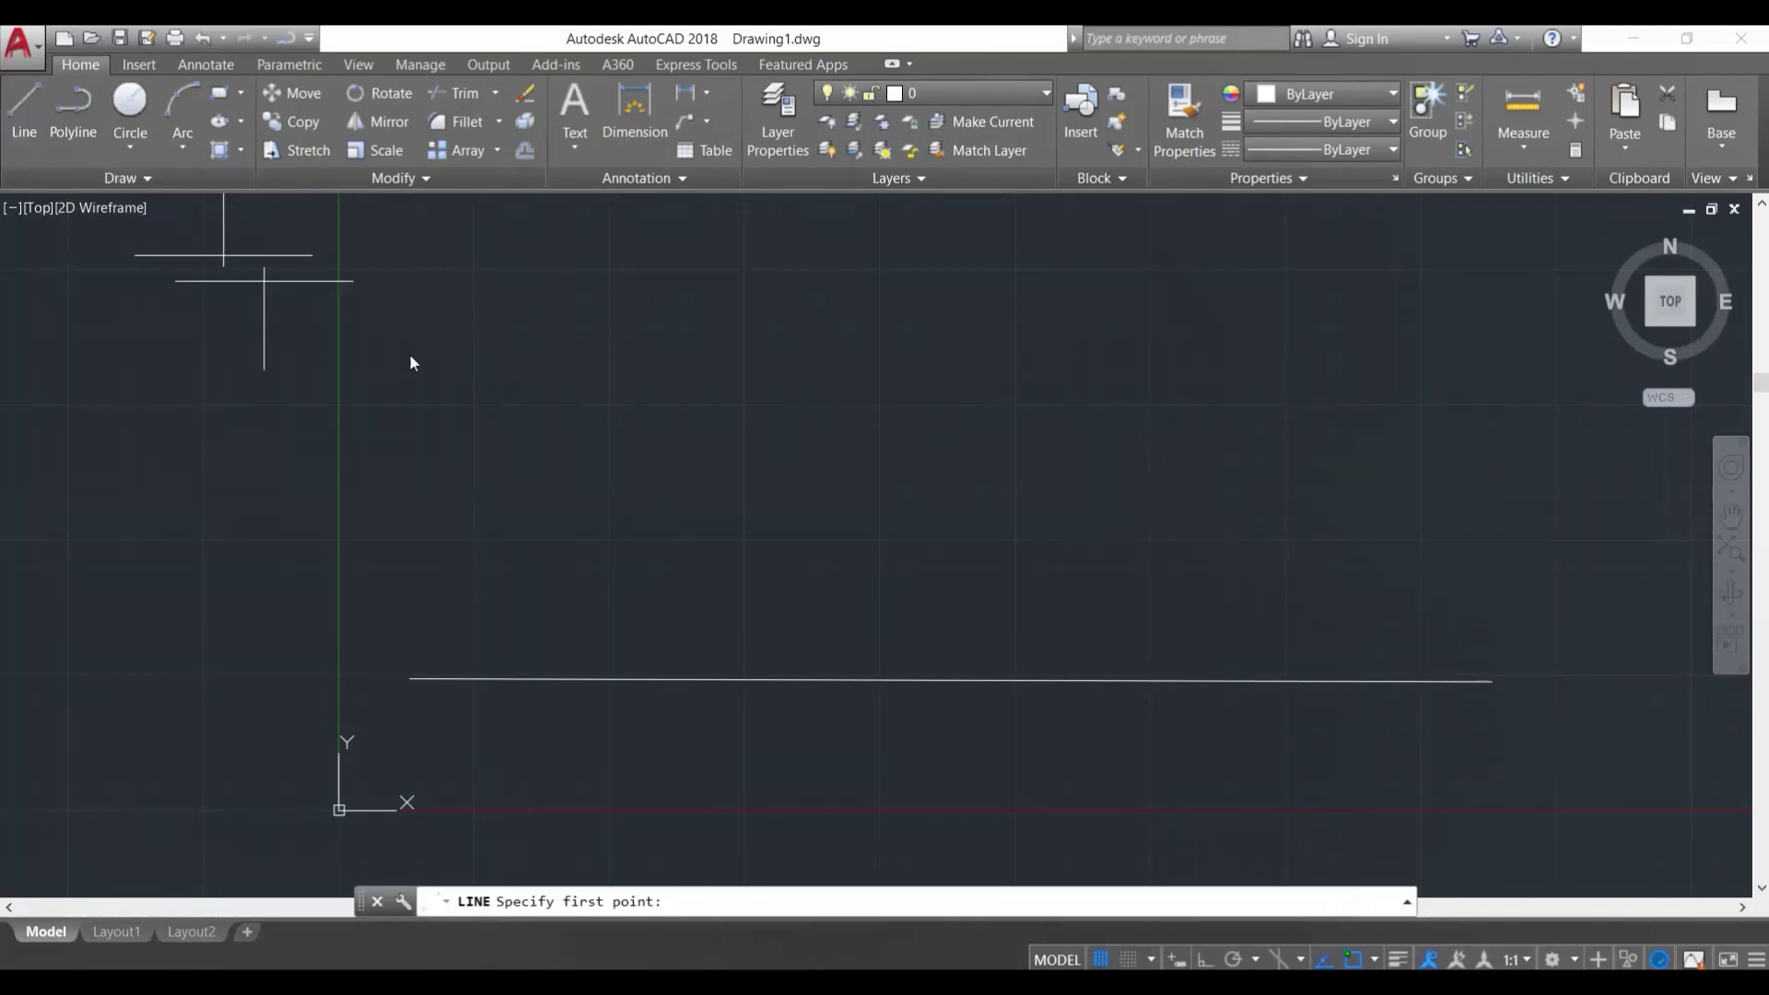
pyautogui.click(1491, 681)
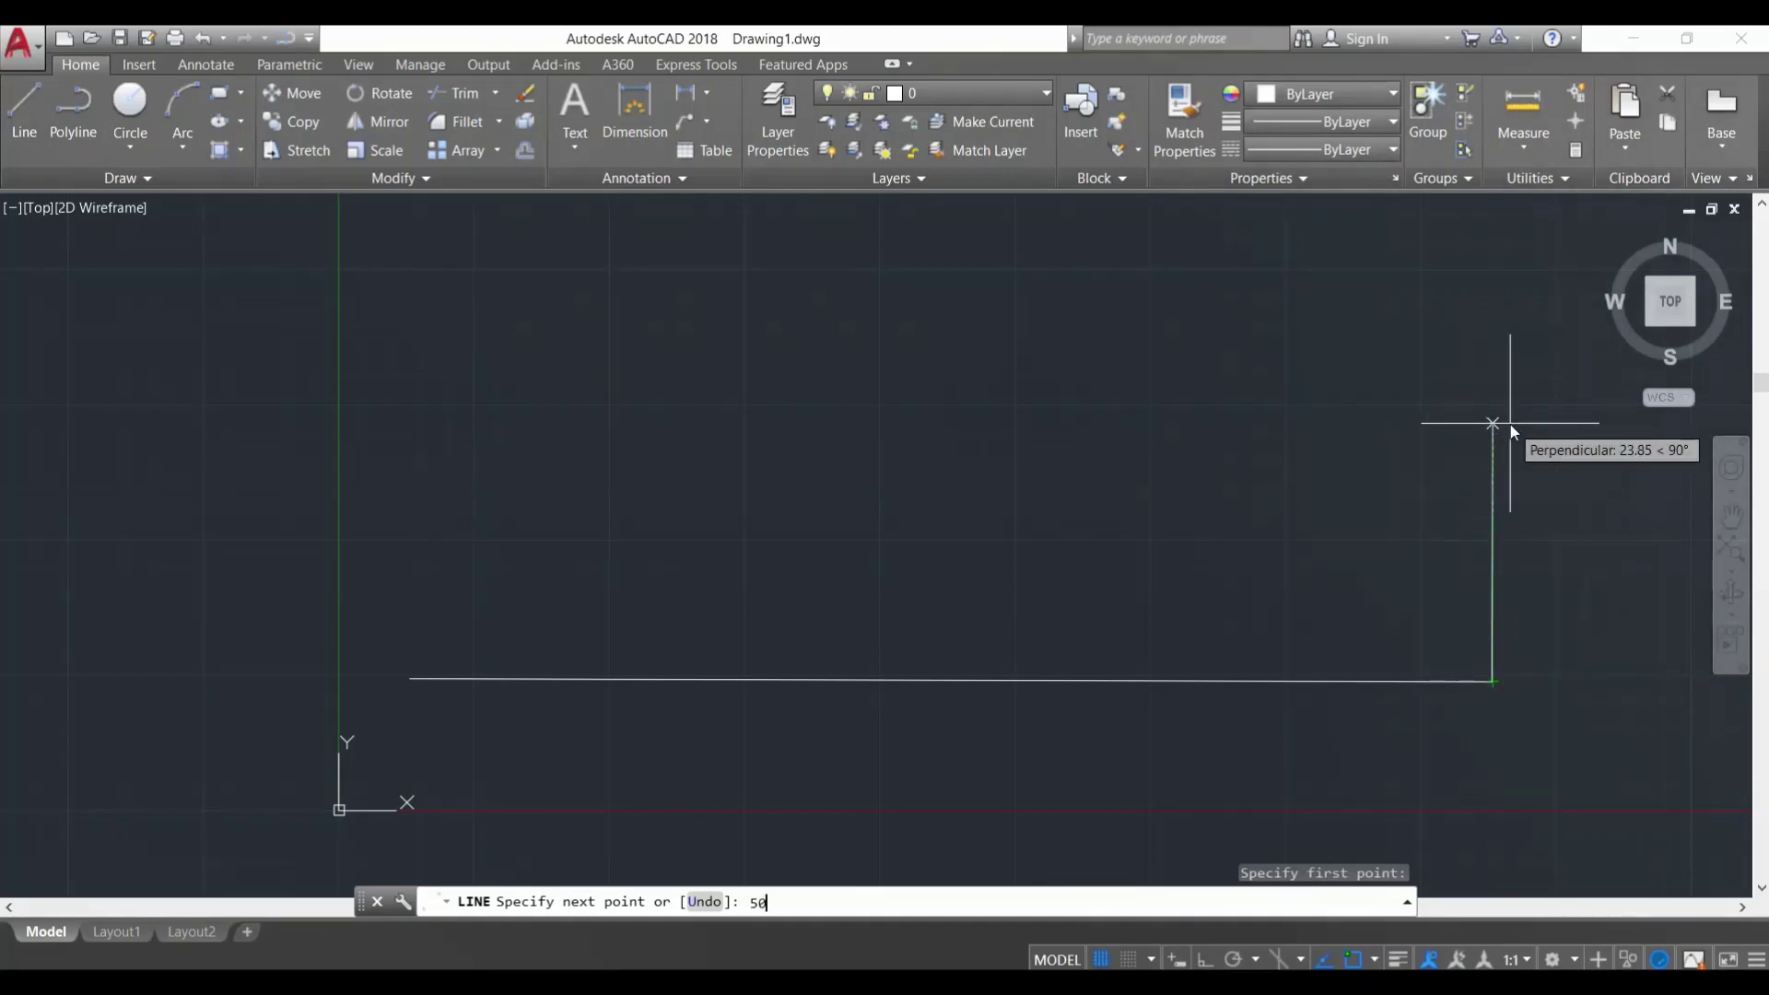
pyautogui.write('50')
pyautogui.press('Return')
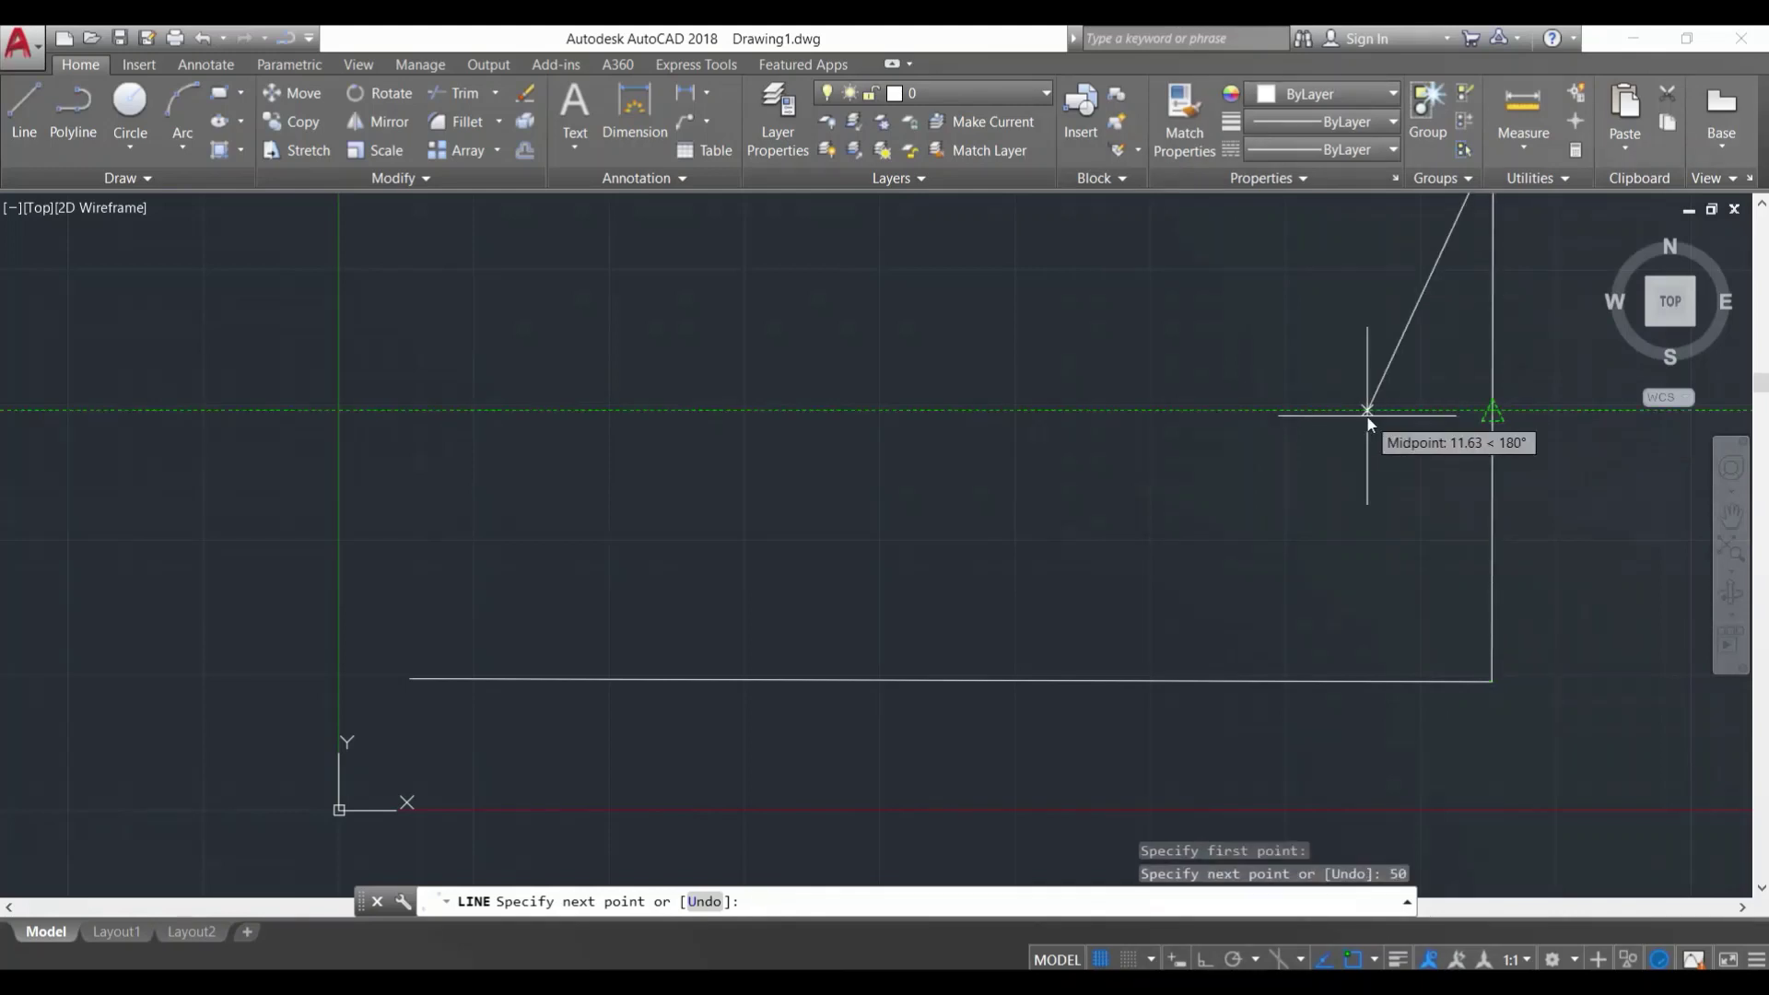
pyautogui.press('Escape')
pyautogui.scroll(-2, 1321, 389)
pyautogui.moveTo(1306, 363); pyautogui.dragTo(1302, 406, button='middle')
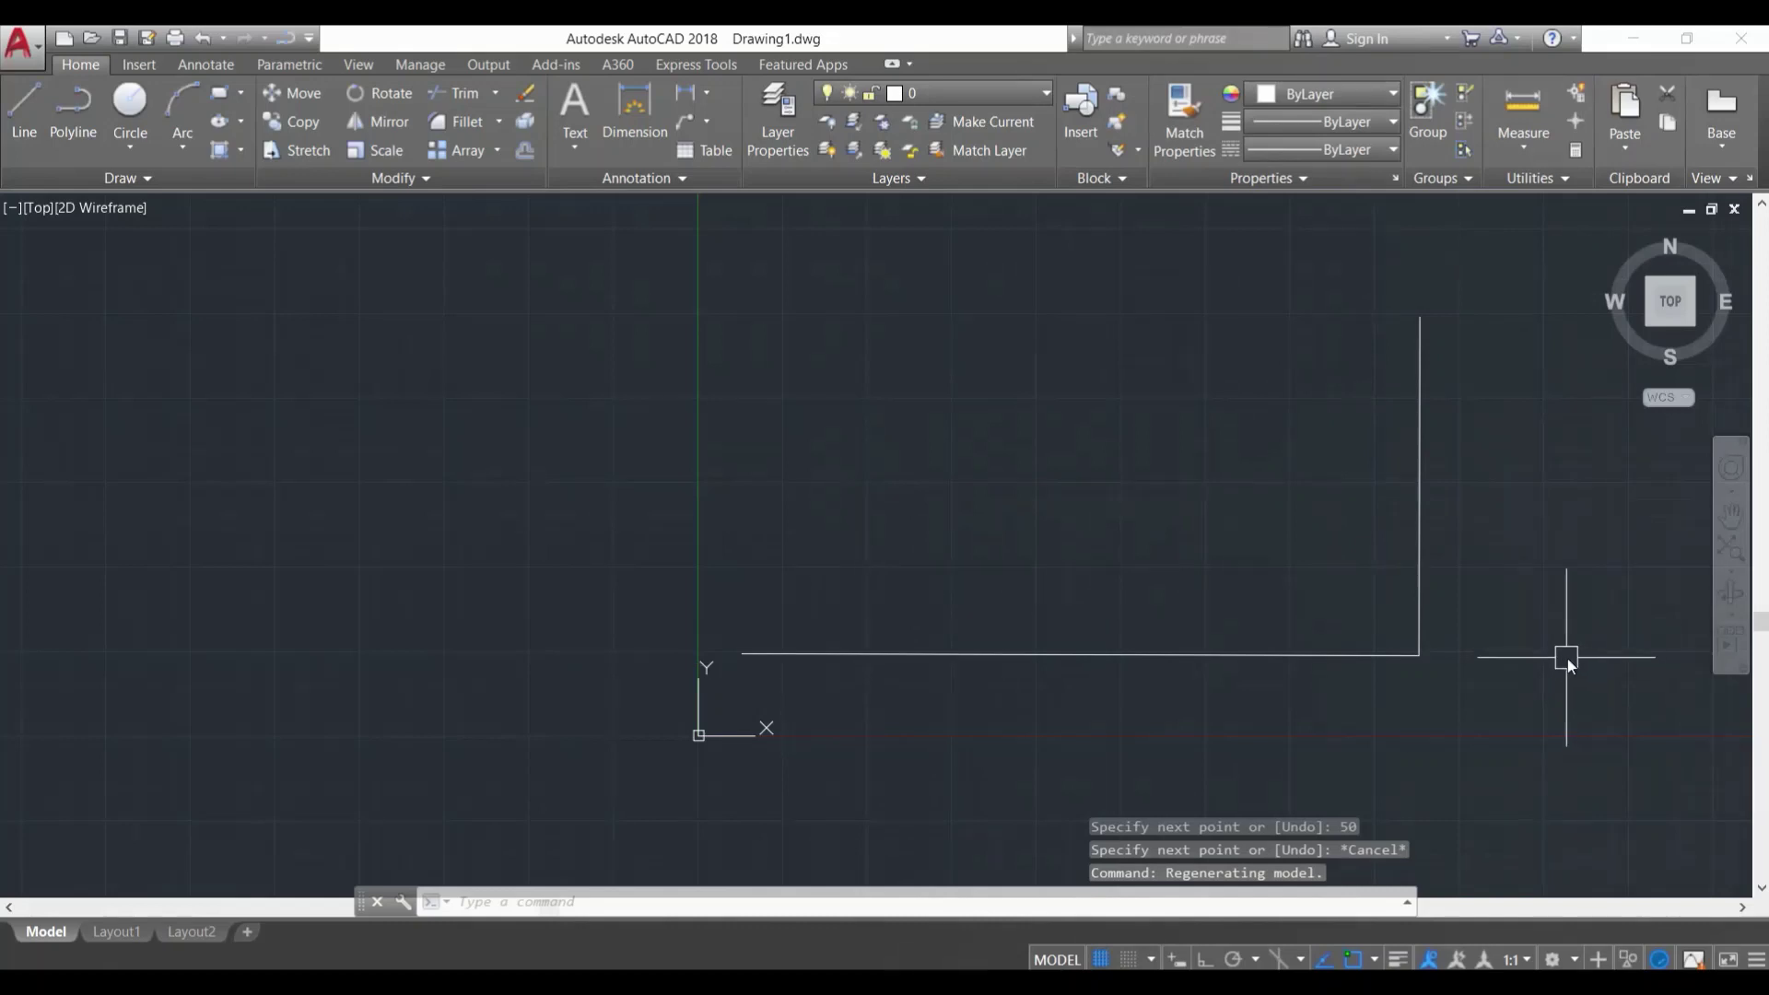
pyautogui.press('Escape')
pyautogui.press('Escape')
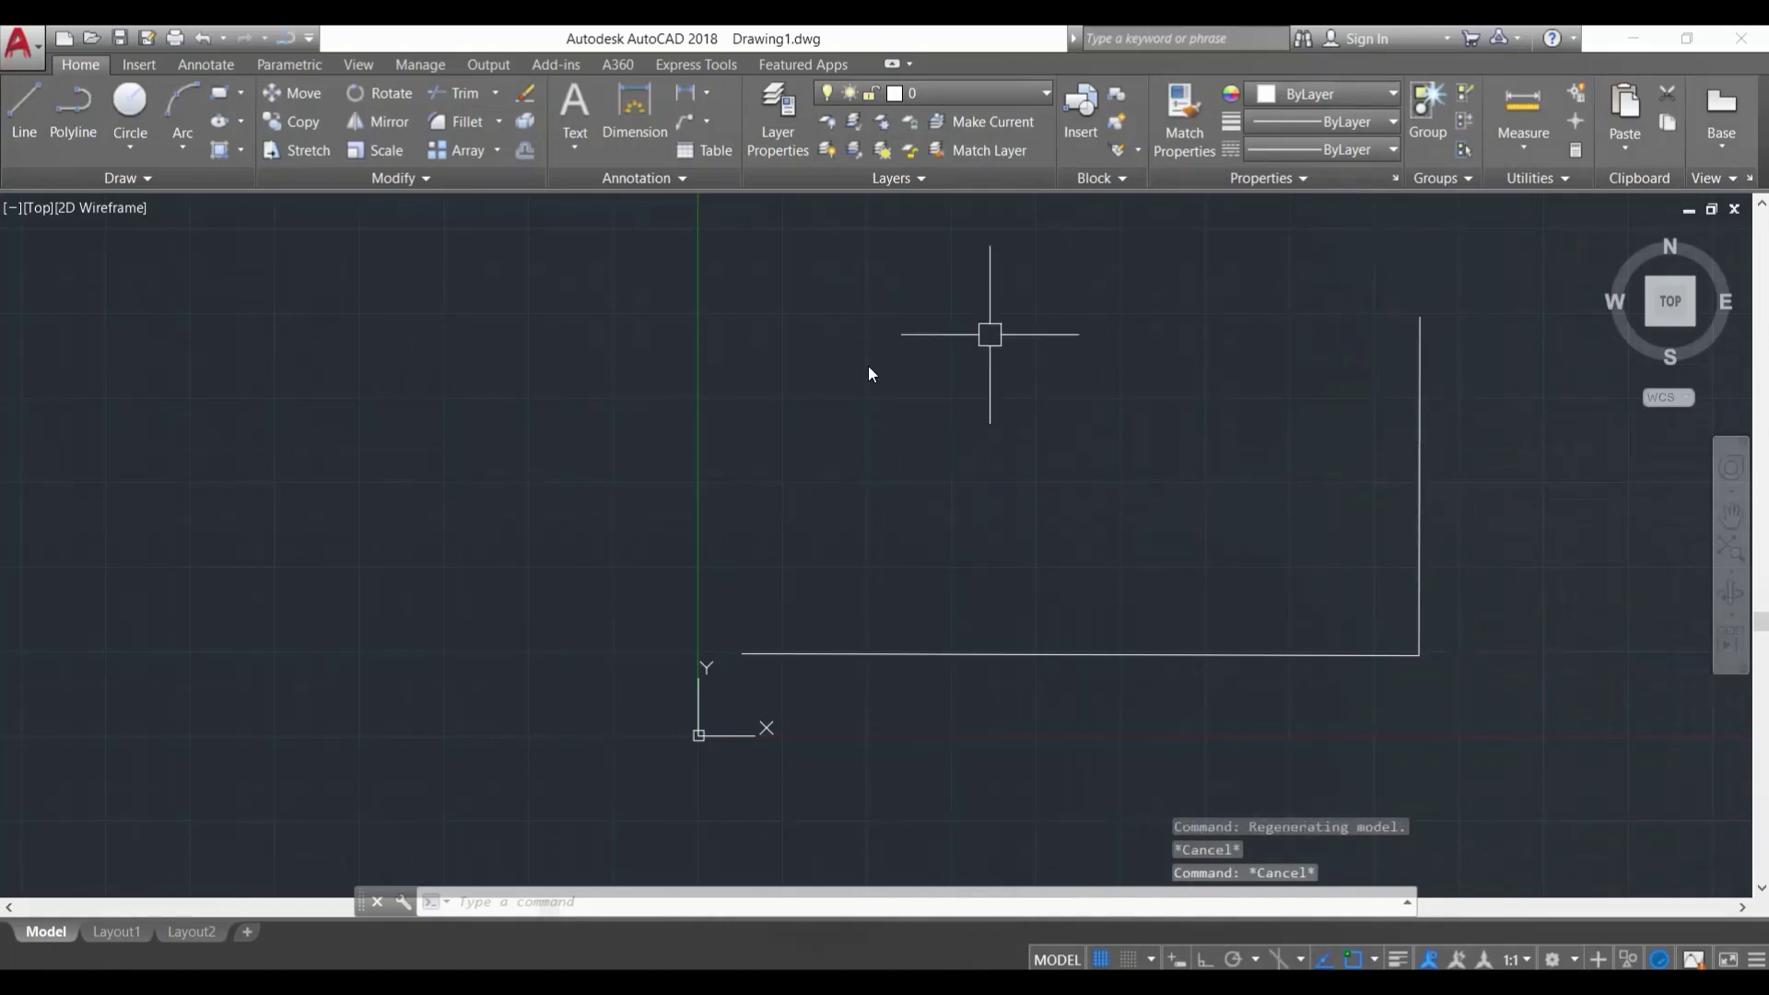
pyautogui.write('l')
pyautogui.press('Return')
pyautogui.press('Escape')
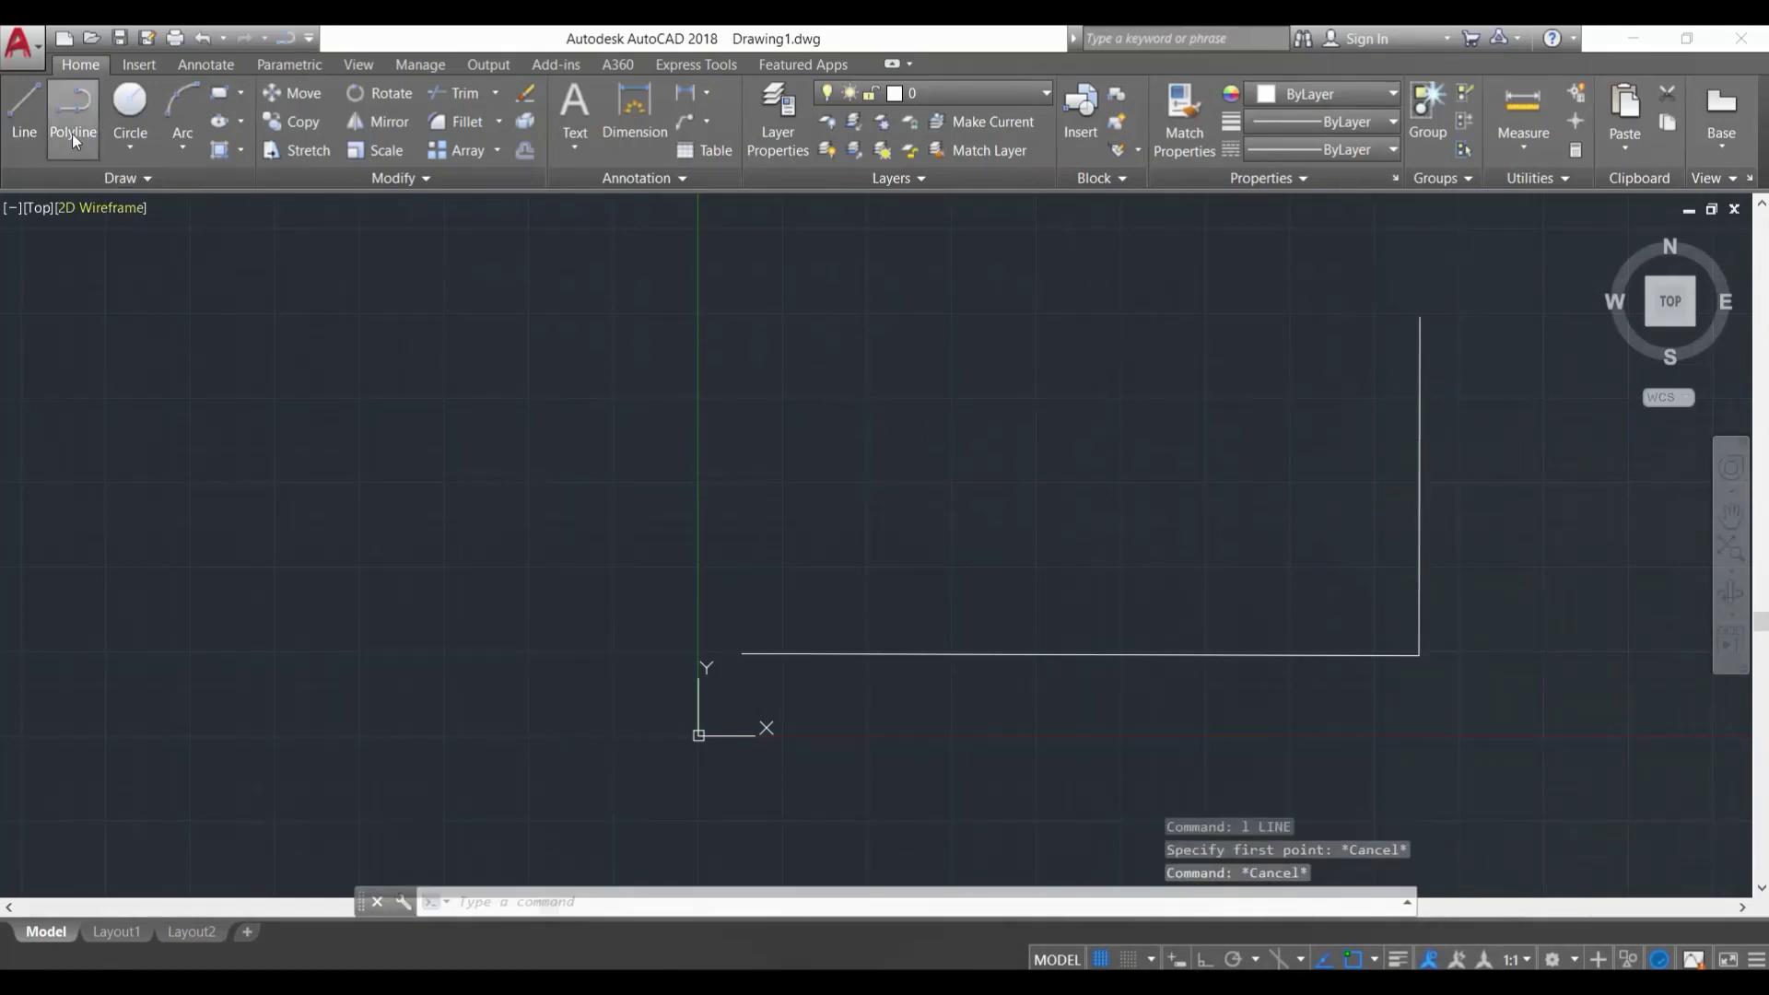
# Step: Draw a horizontal line 100 units long leftward from the upper end of the vertical line
pyautogui.click(37, 107)
pyautogui.click(1419, 317)
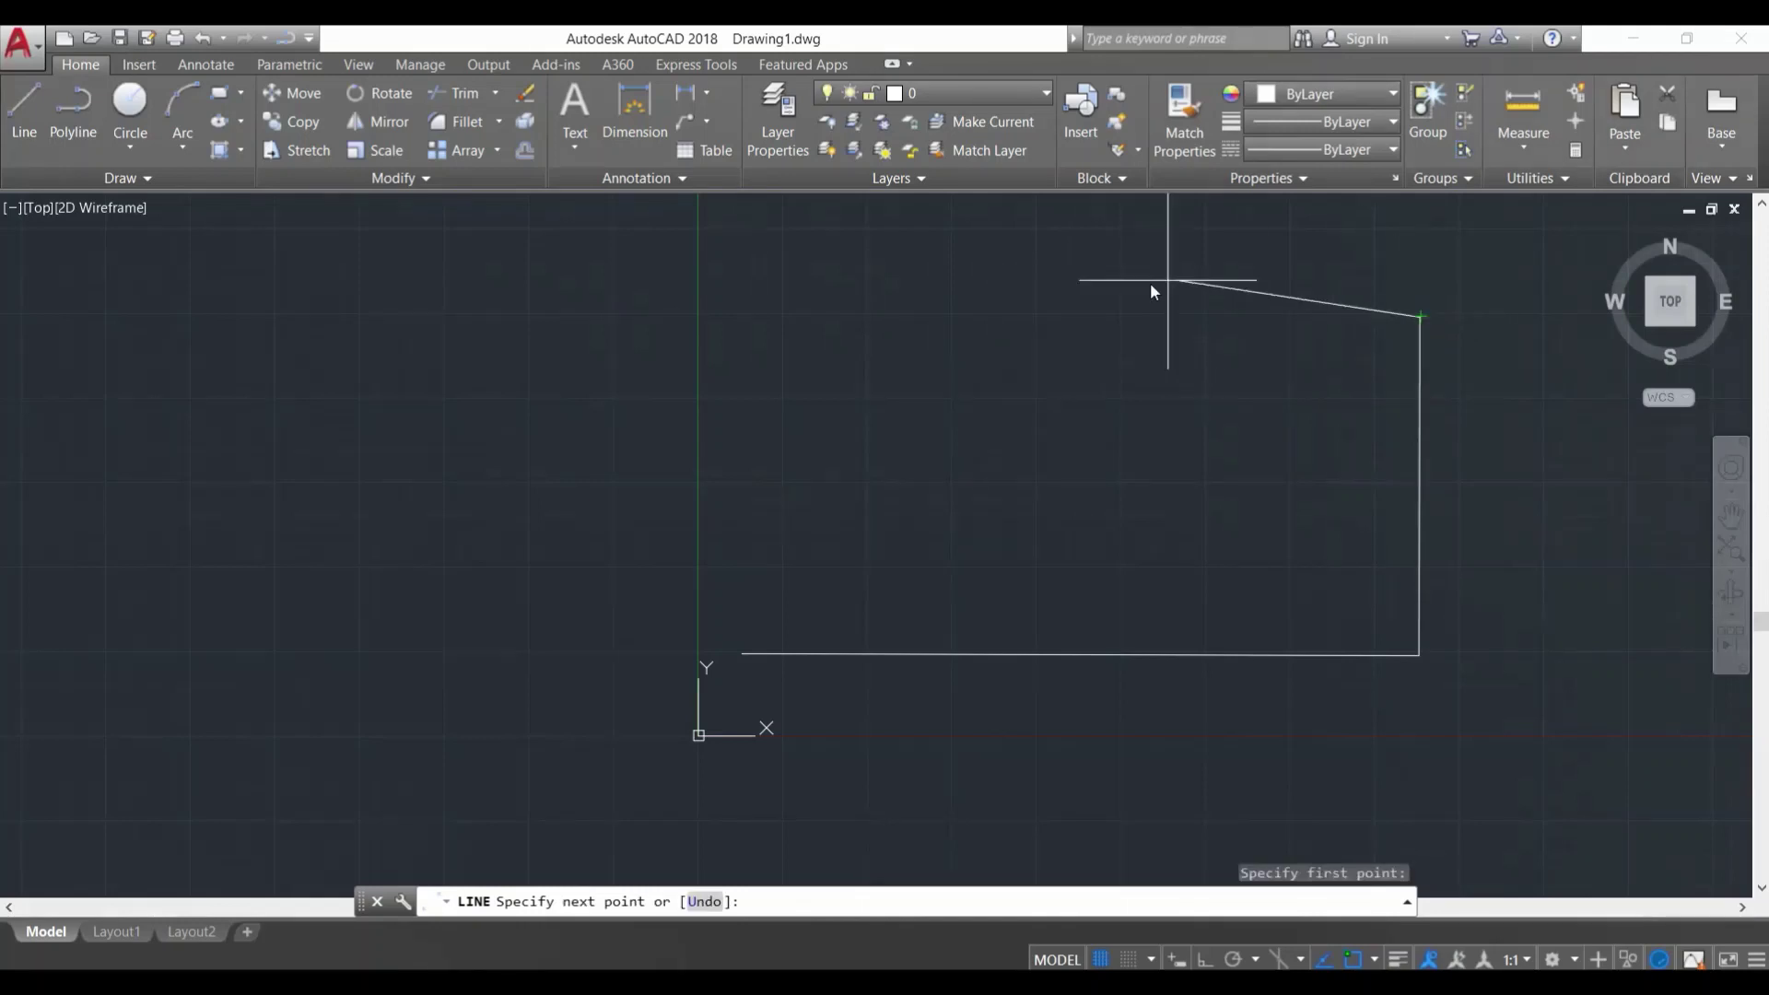
pyautogui.write('100')
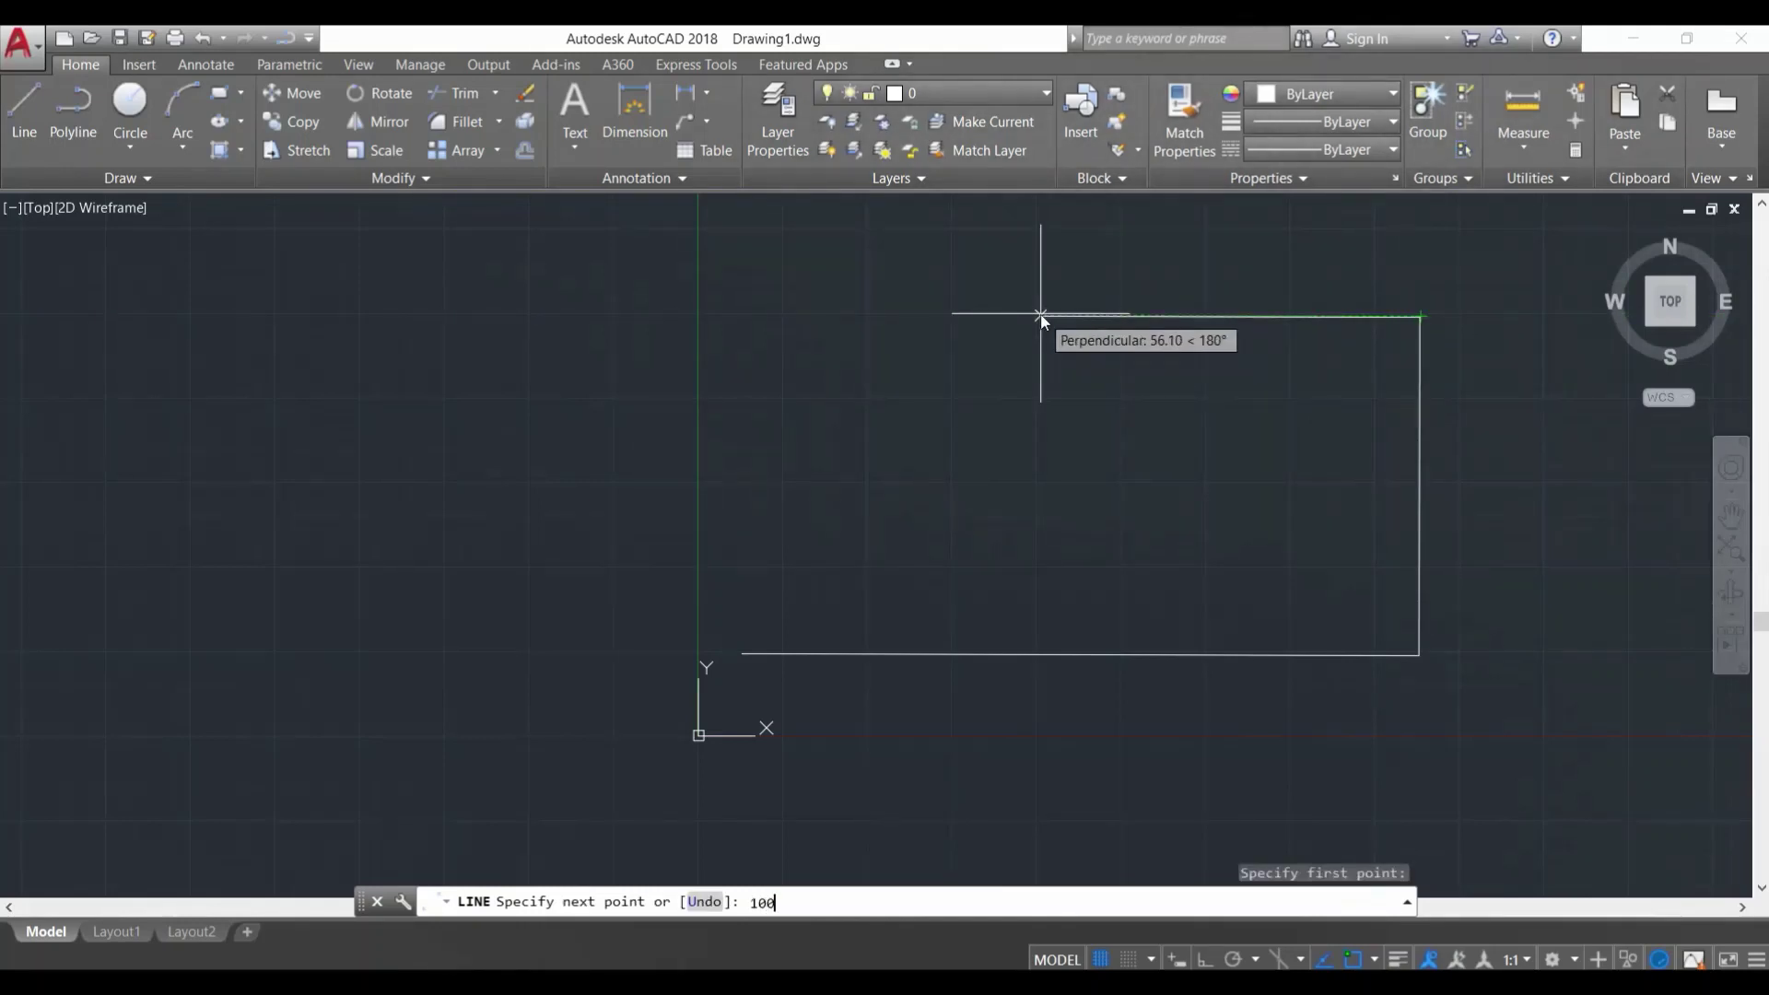
pyautogui.press('Return')
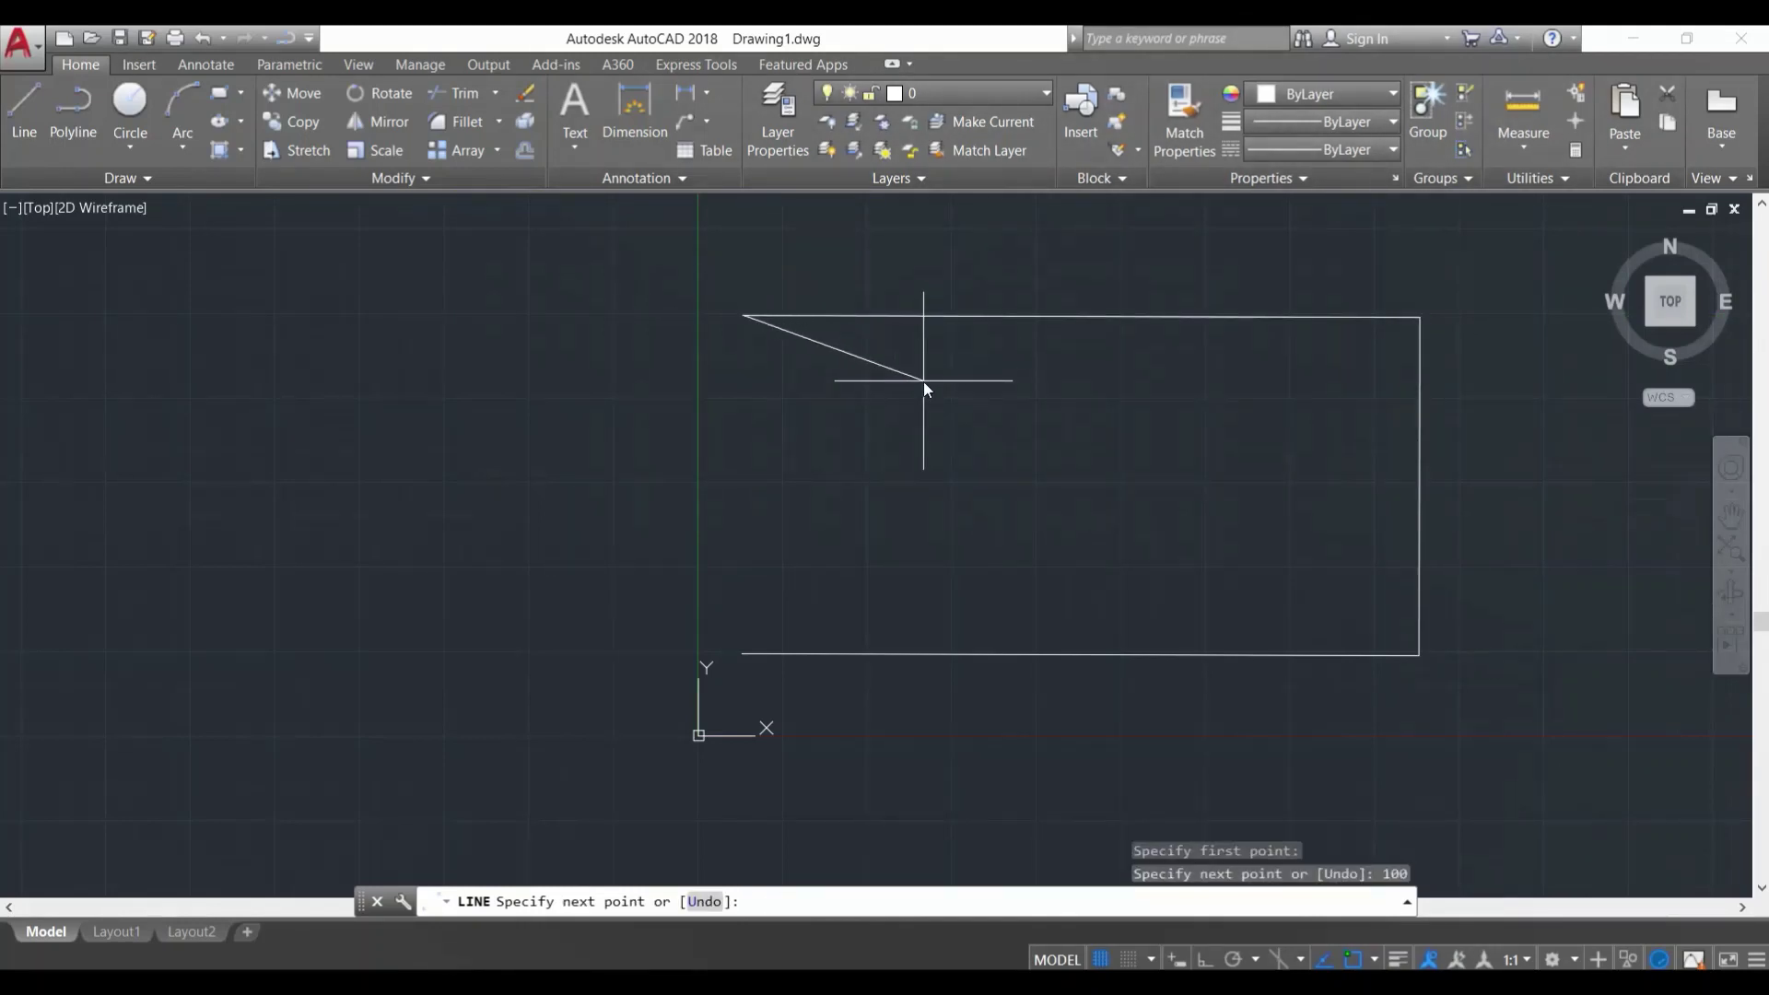
pyautogui.press('Escape')
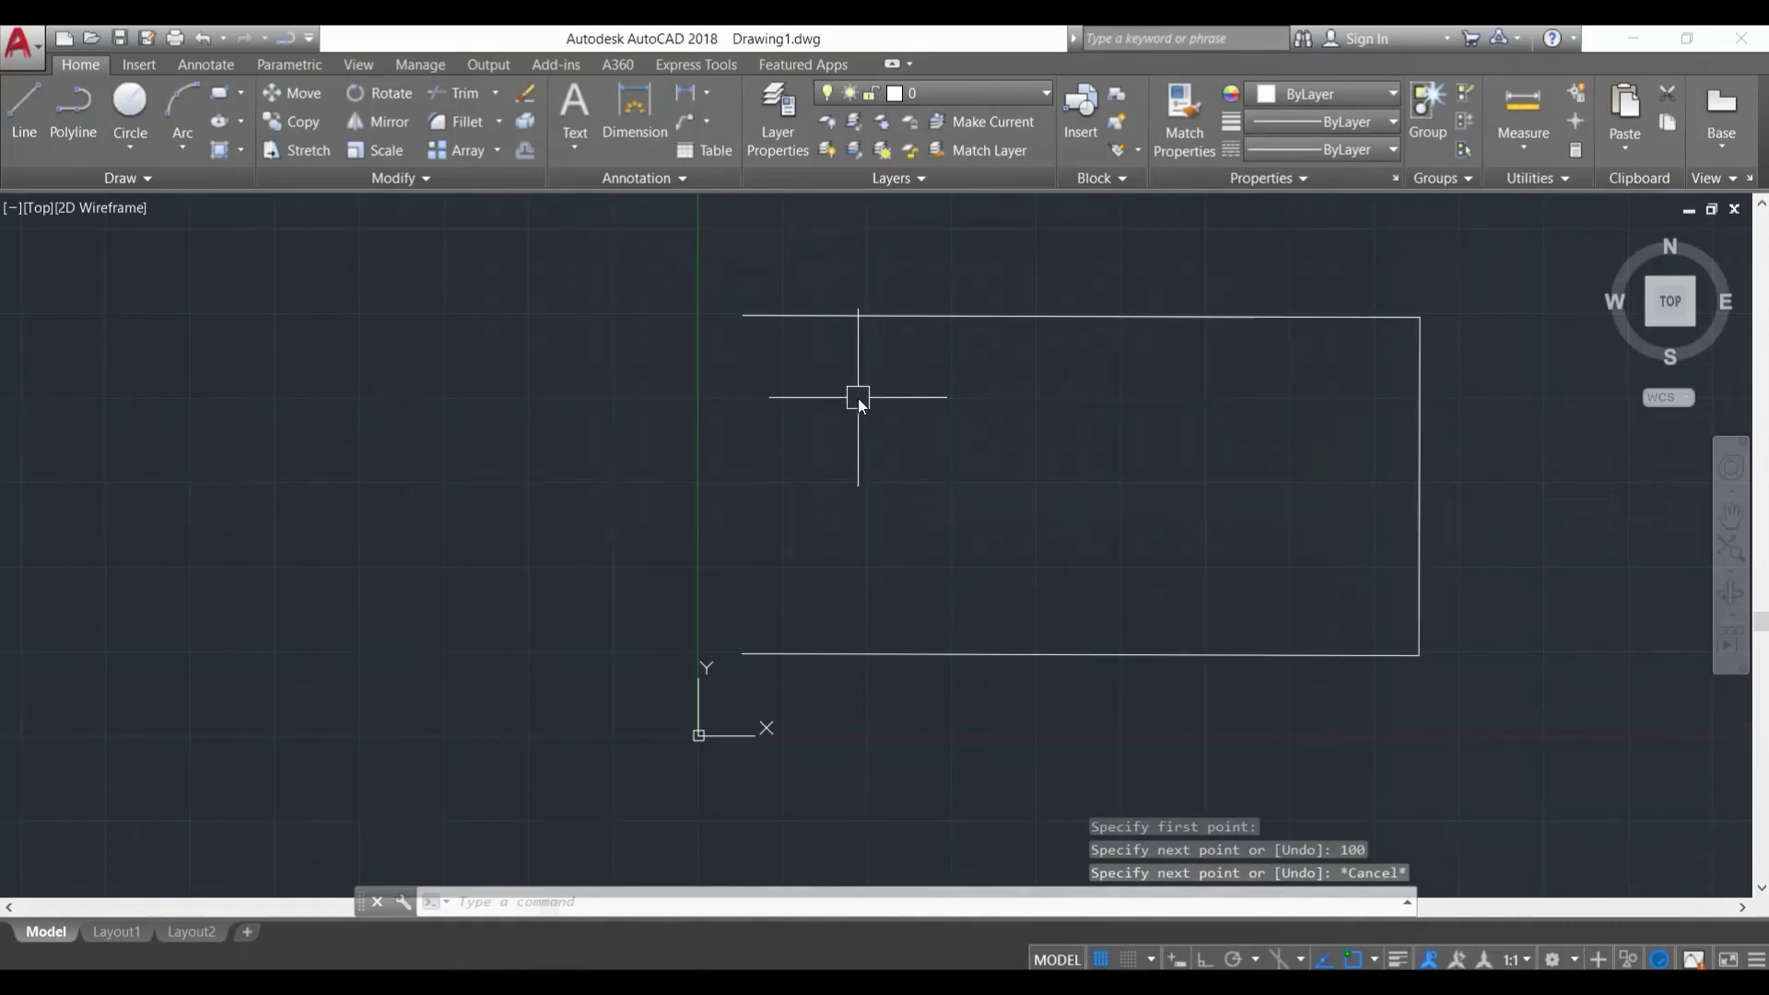
# Step: Close the rectangle with a 50-unit vertical line downward from the left end of the upper horizontal line
pyautogui.click(32, 118)
pyautogui.click(743, 316)
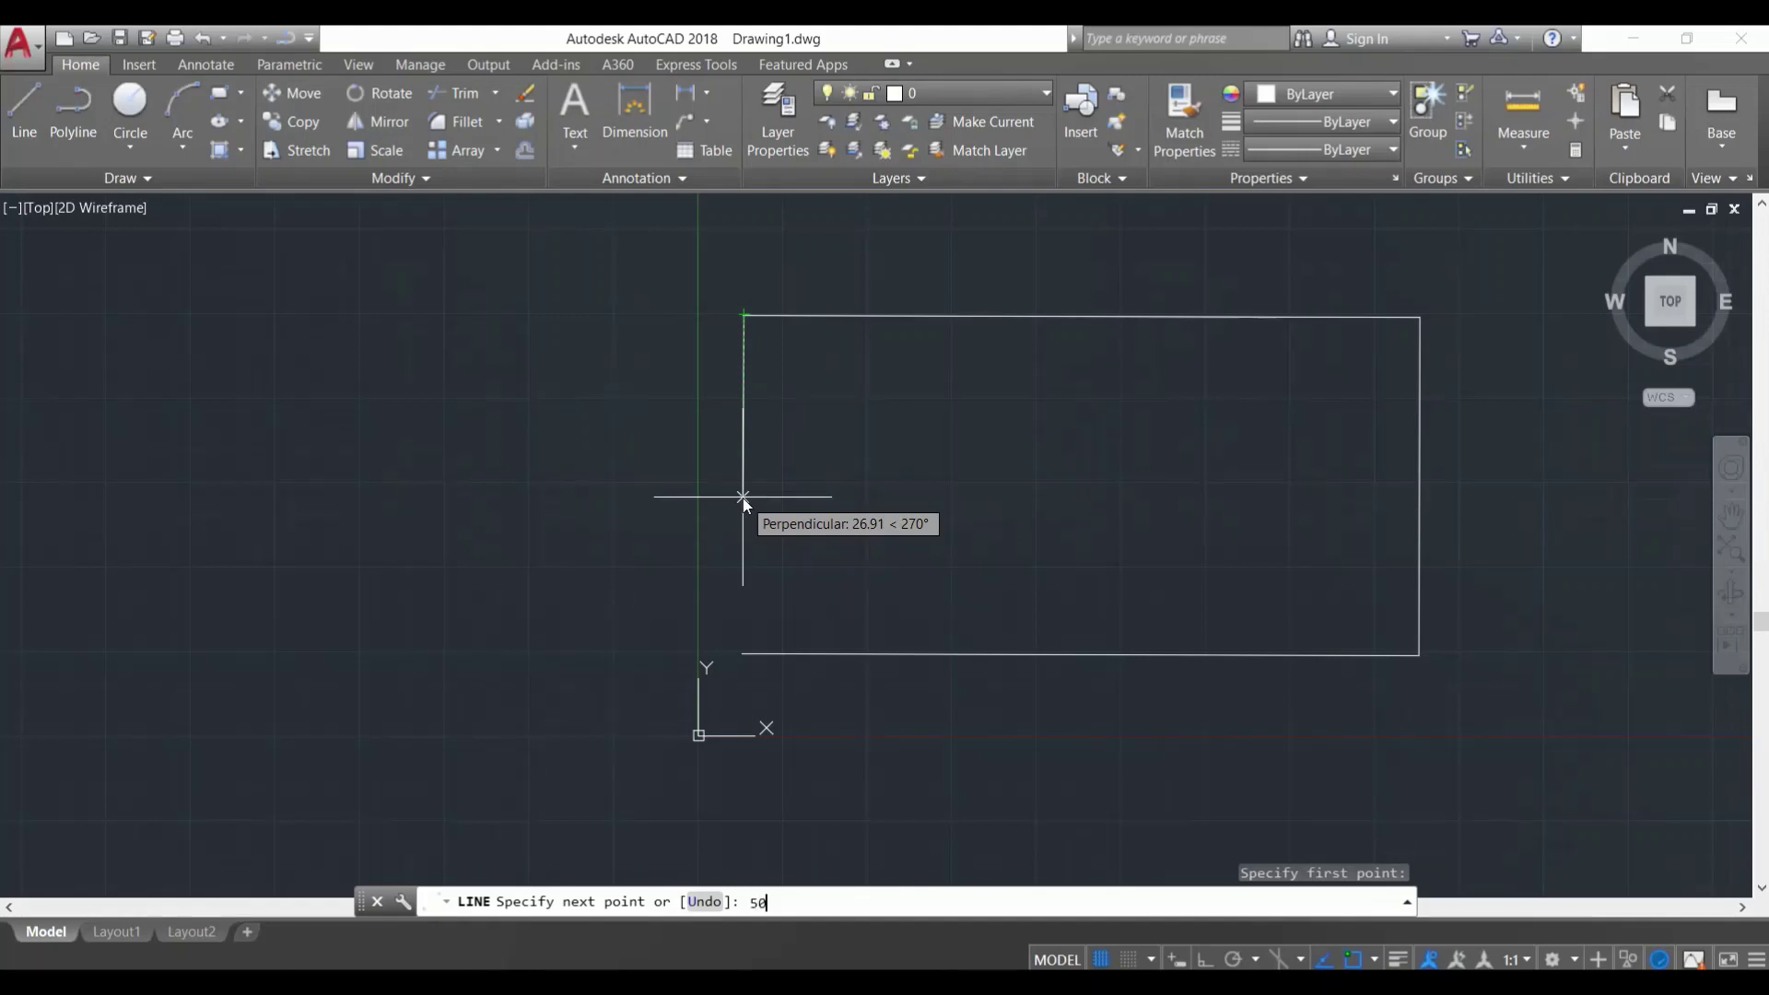
pyautogui.press('Return')
pyautogui.press('Return')
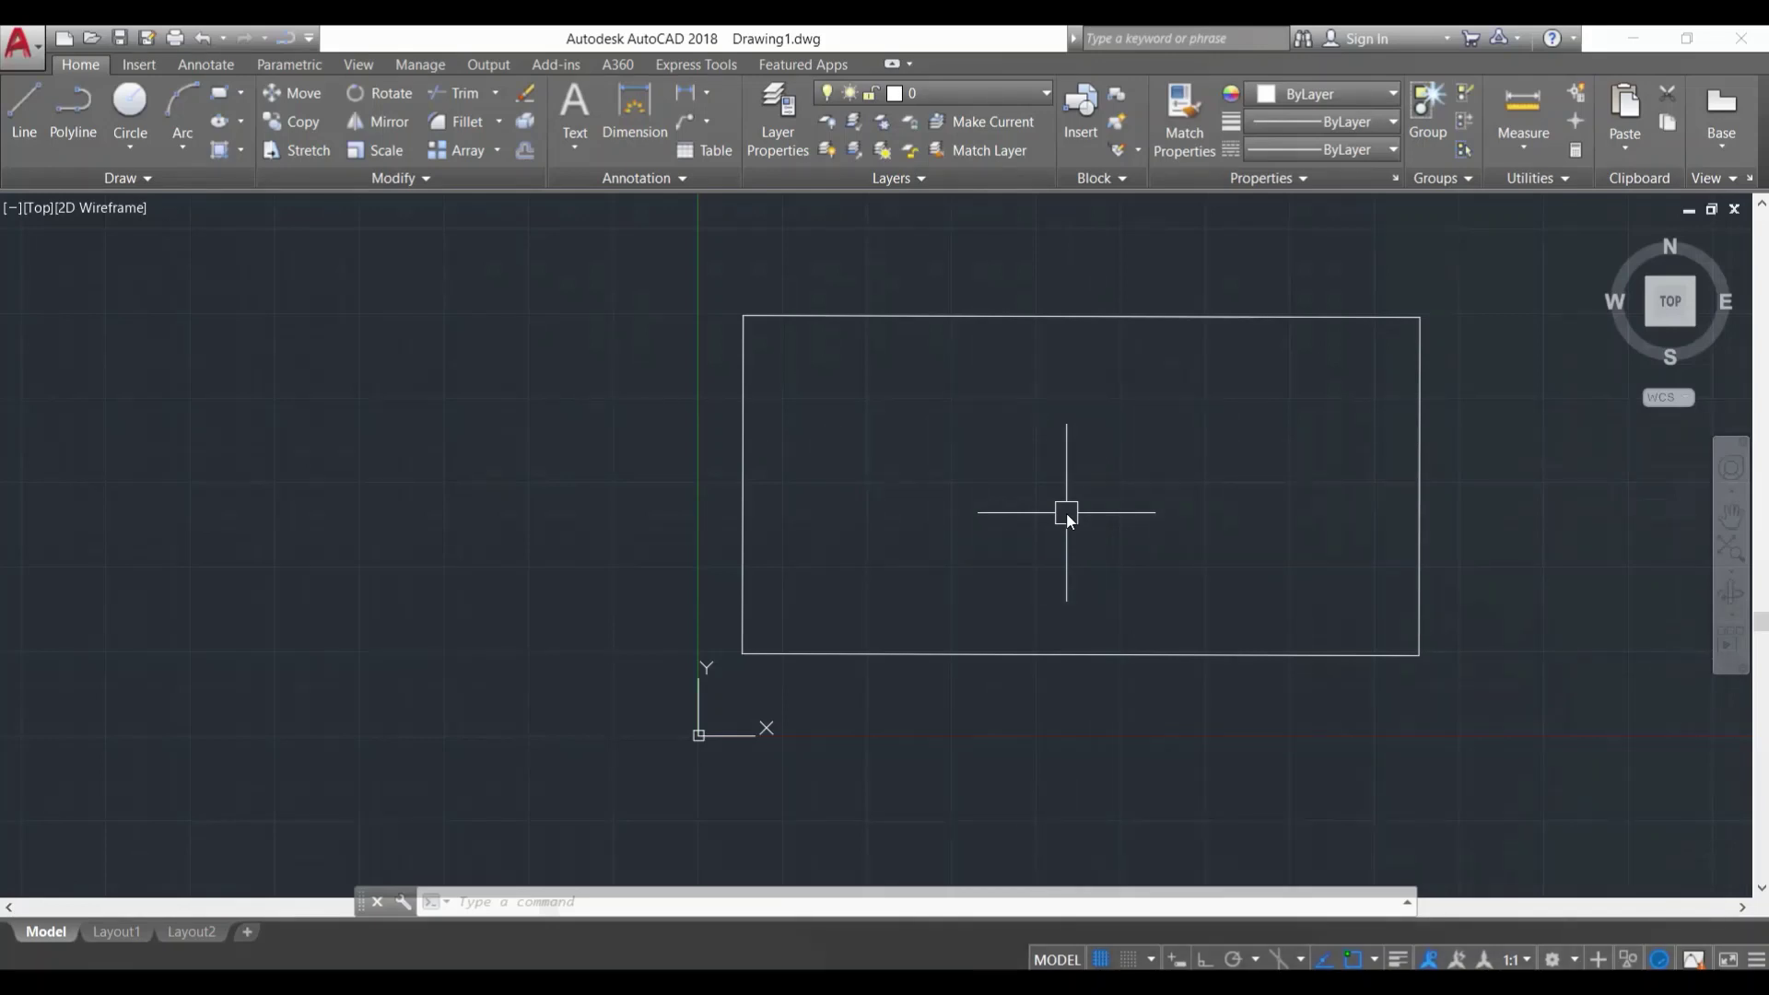
pyautogui.press('Escape')
pyautogui.press('Escape')
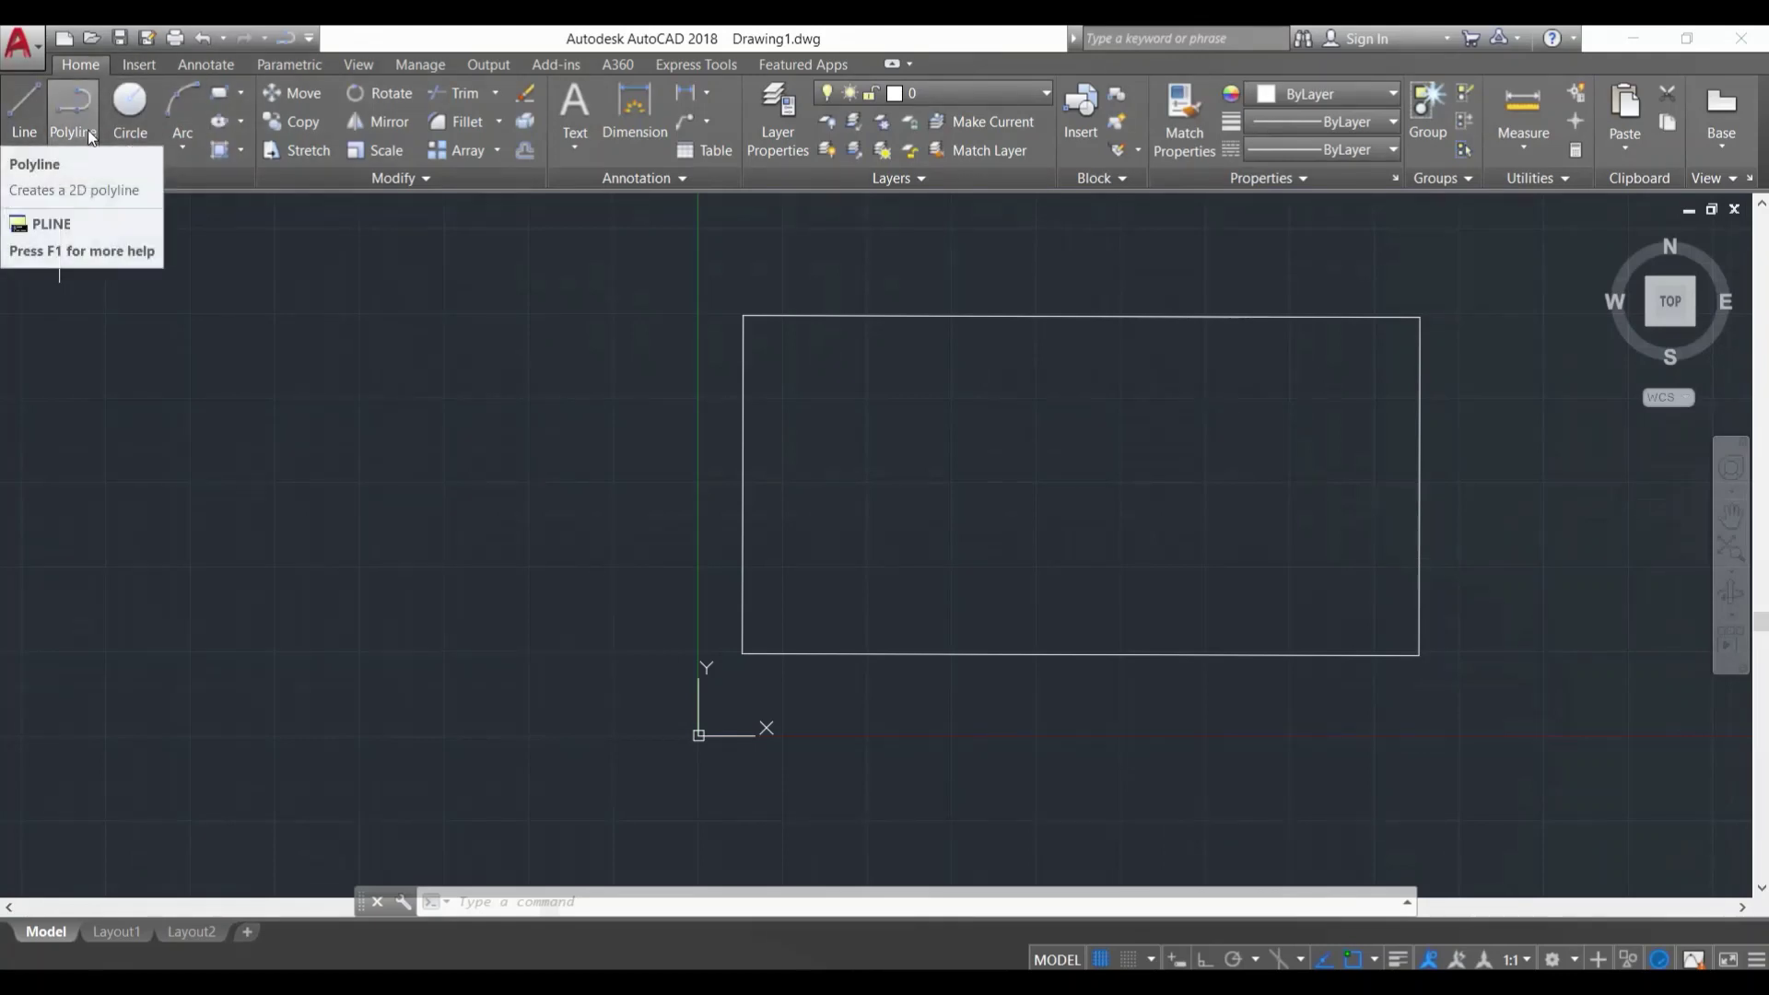
pyautogui.click(185, 147)
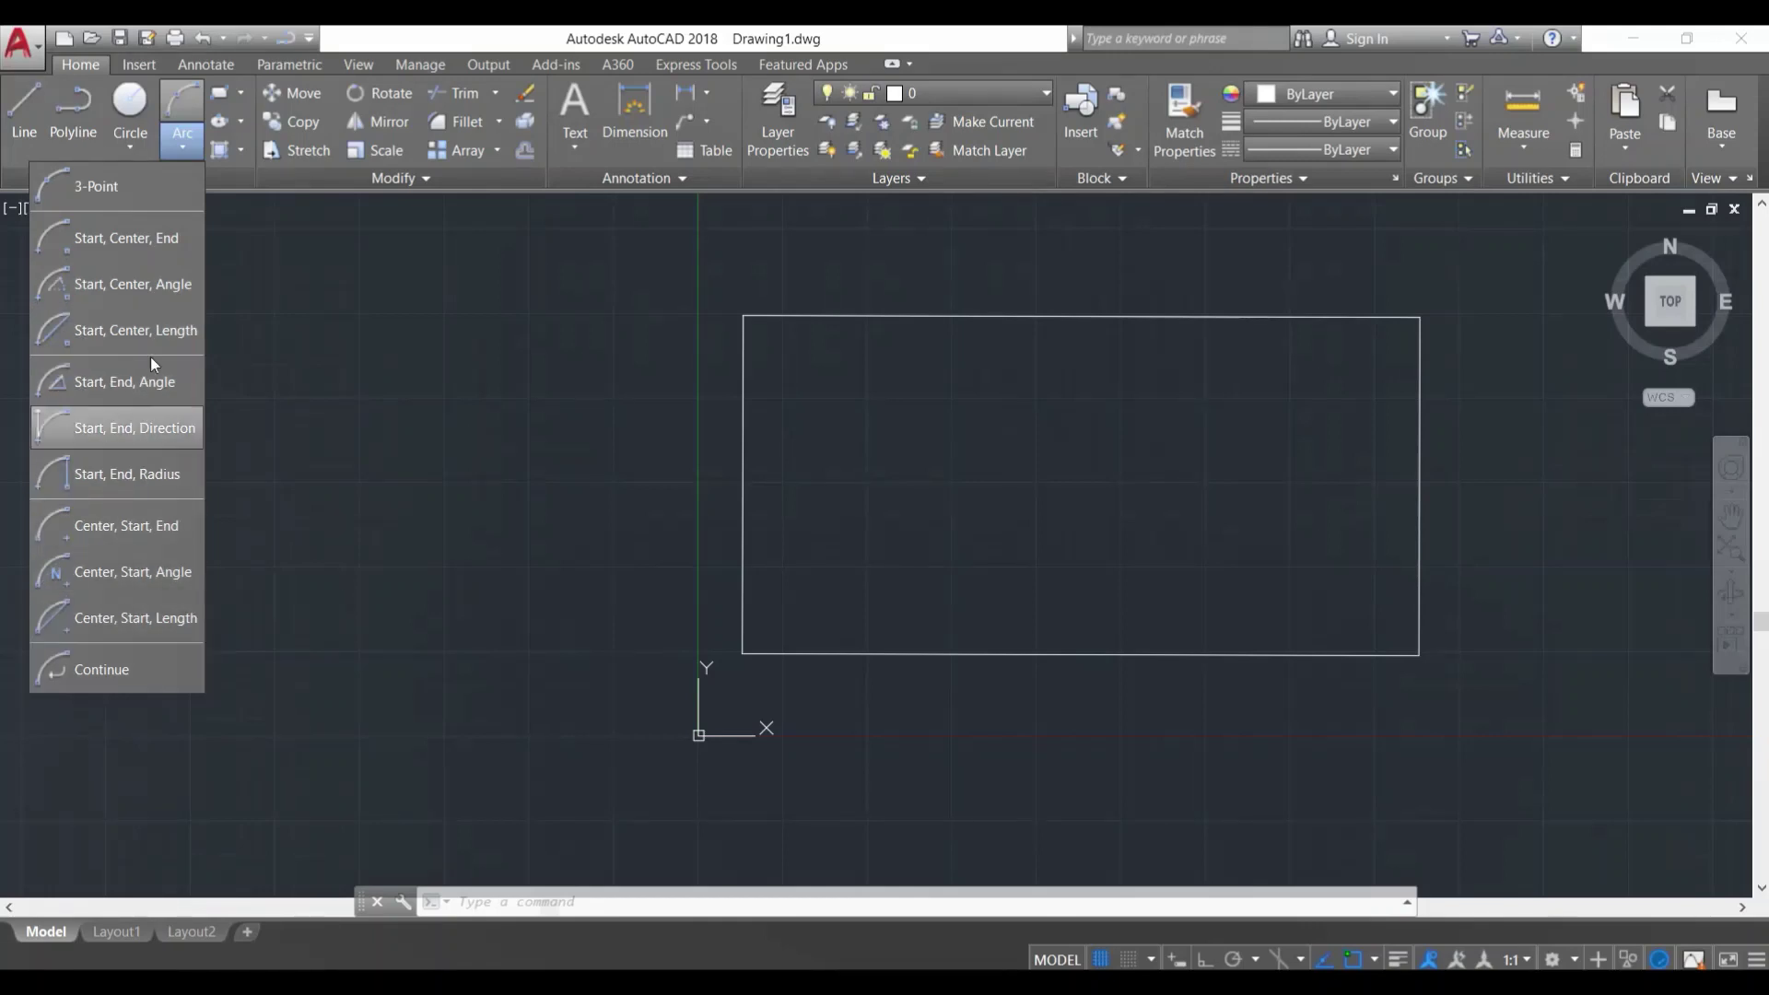
pyautogui.click(157, 153)
pyautogui.click(150, 151)
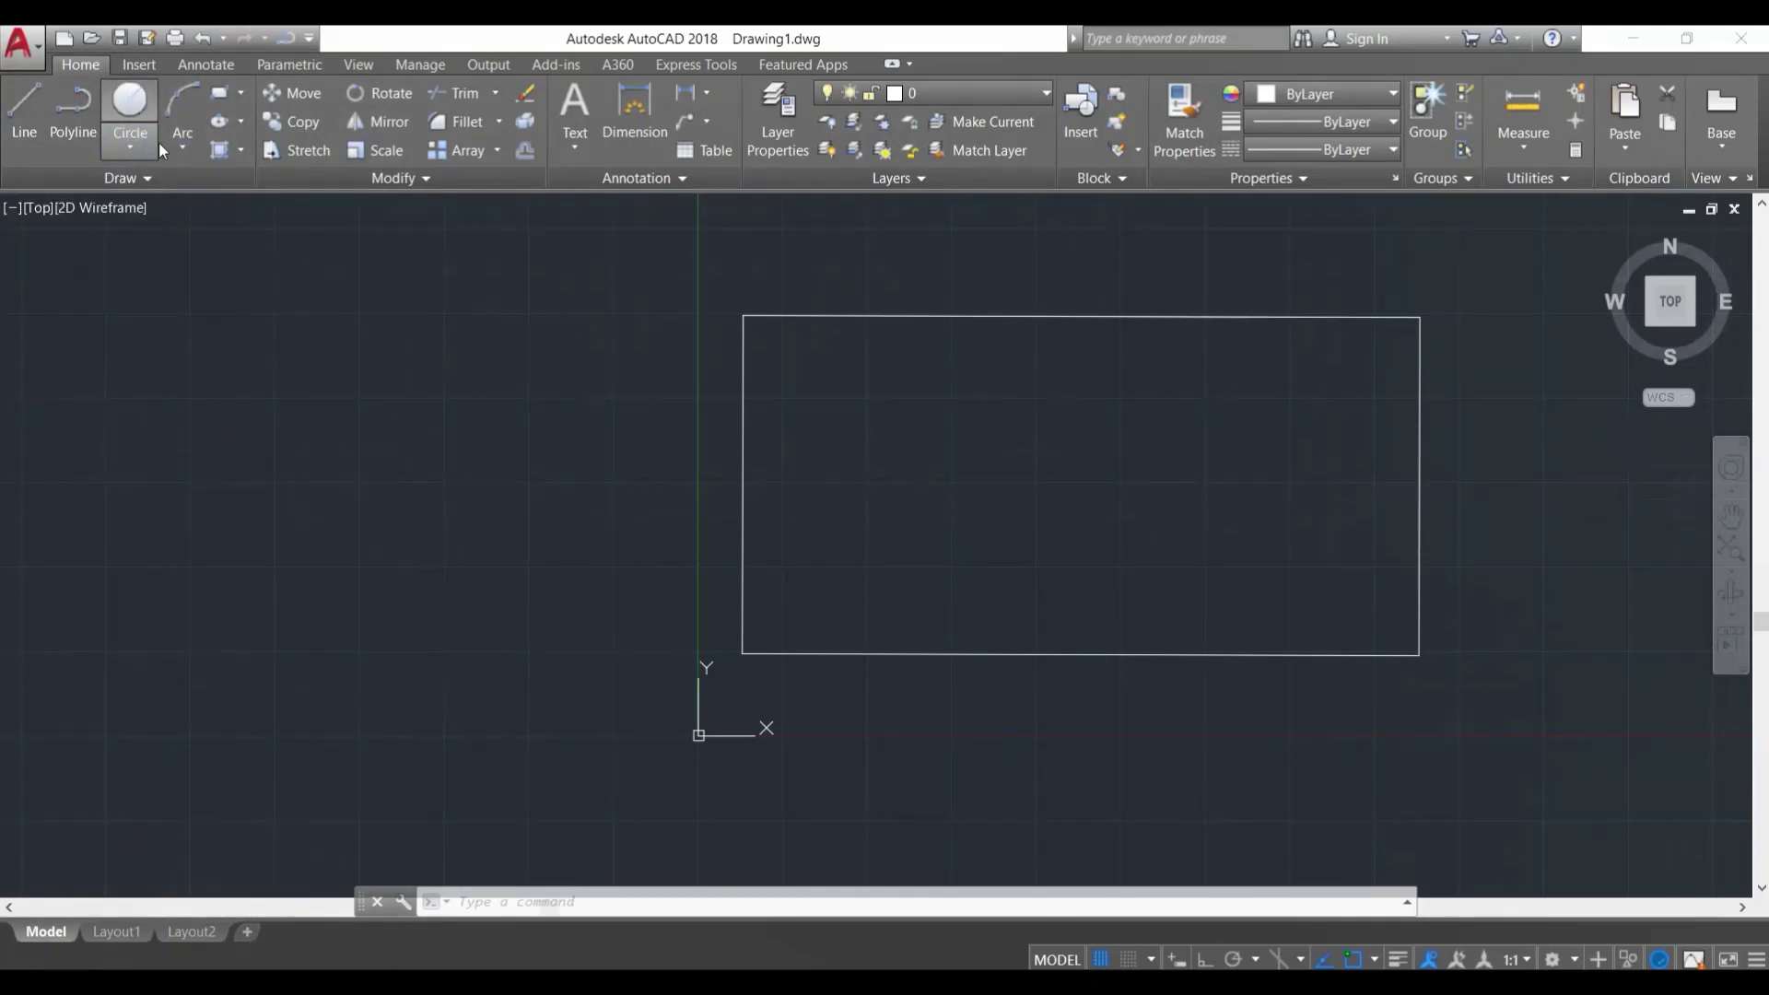
pyautogui.click(36, 96)
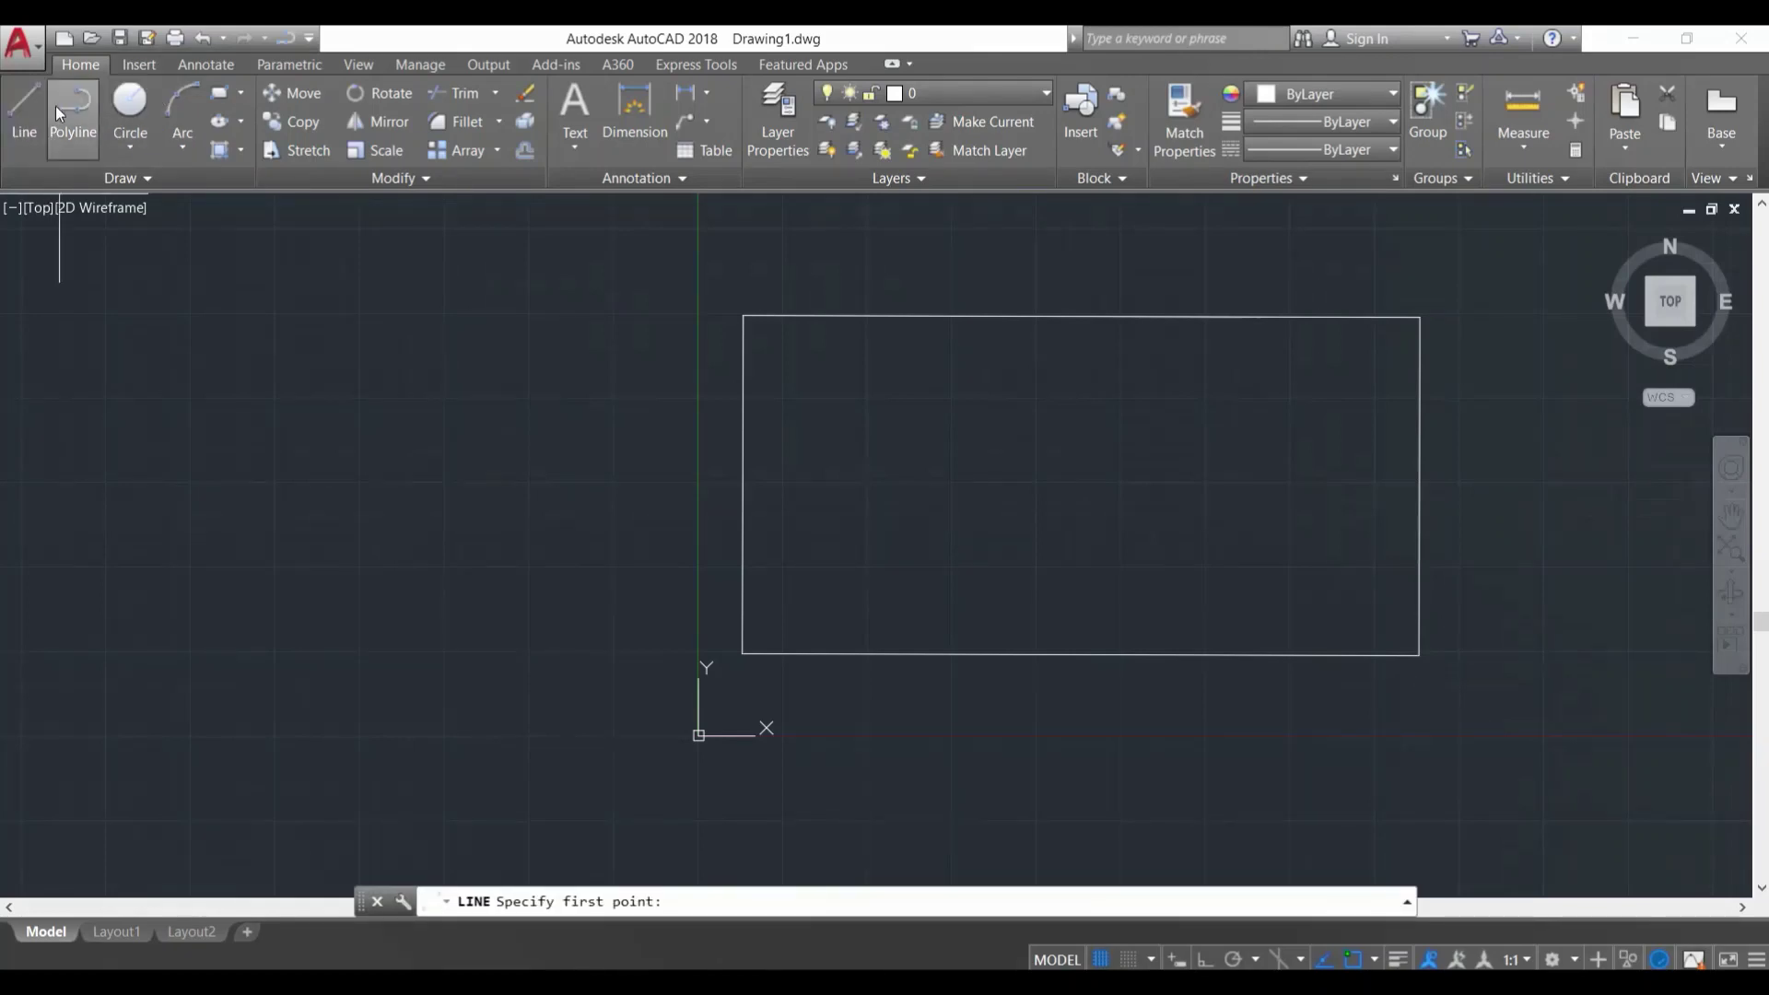
pyautogui.click(131, 109)
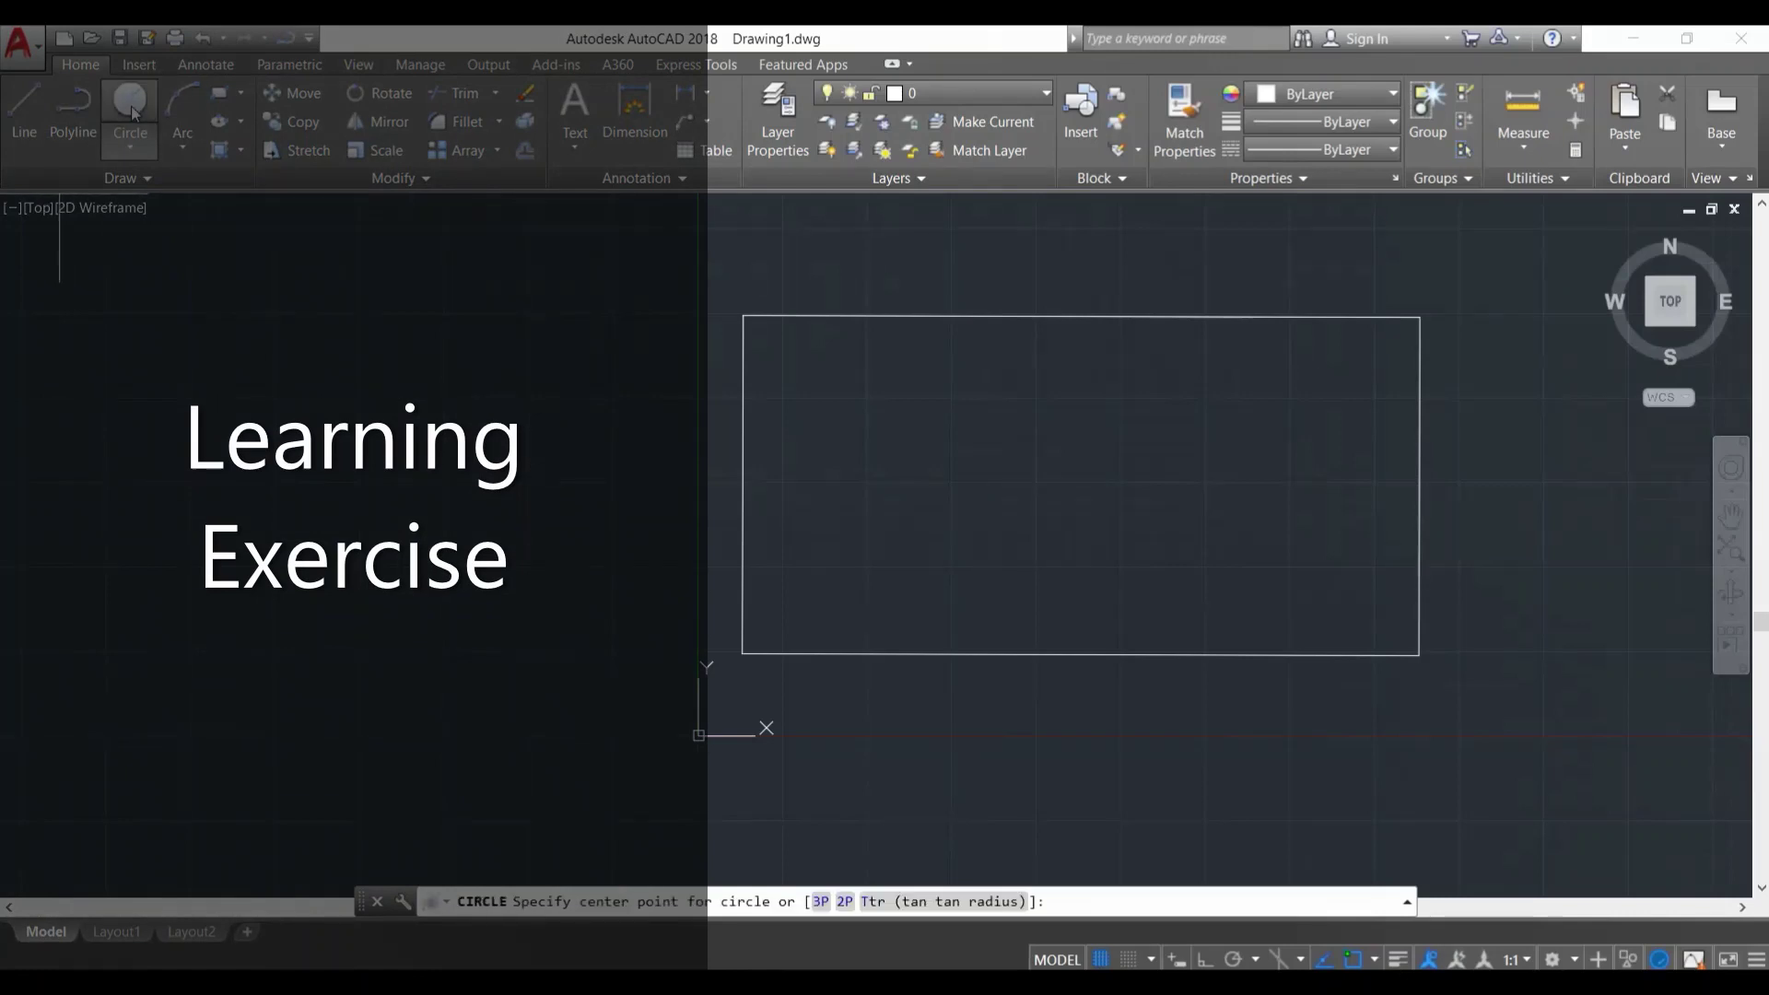
pyautogui.click(130, 115)
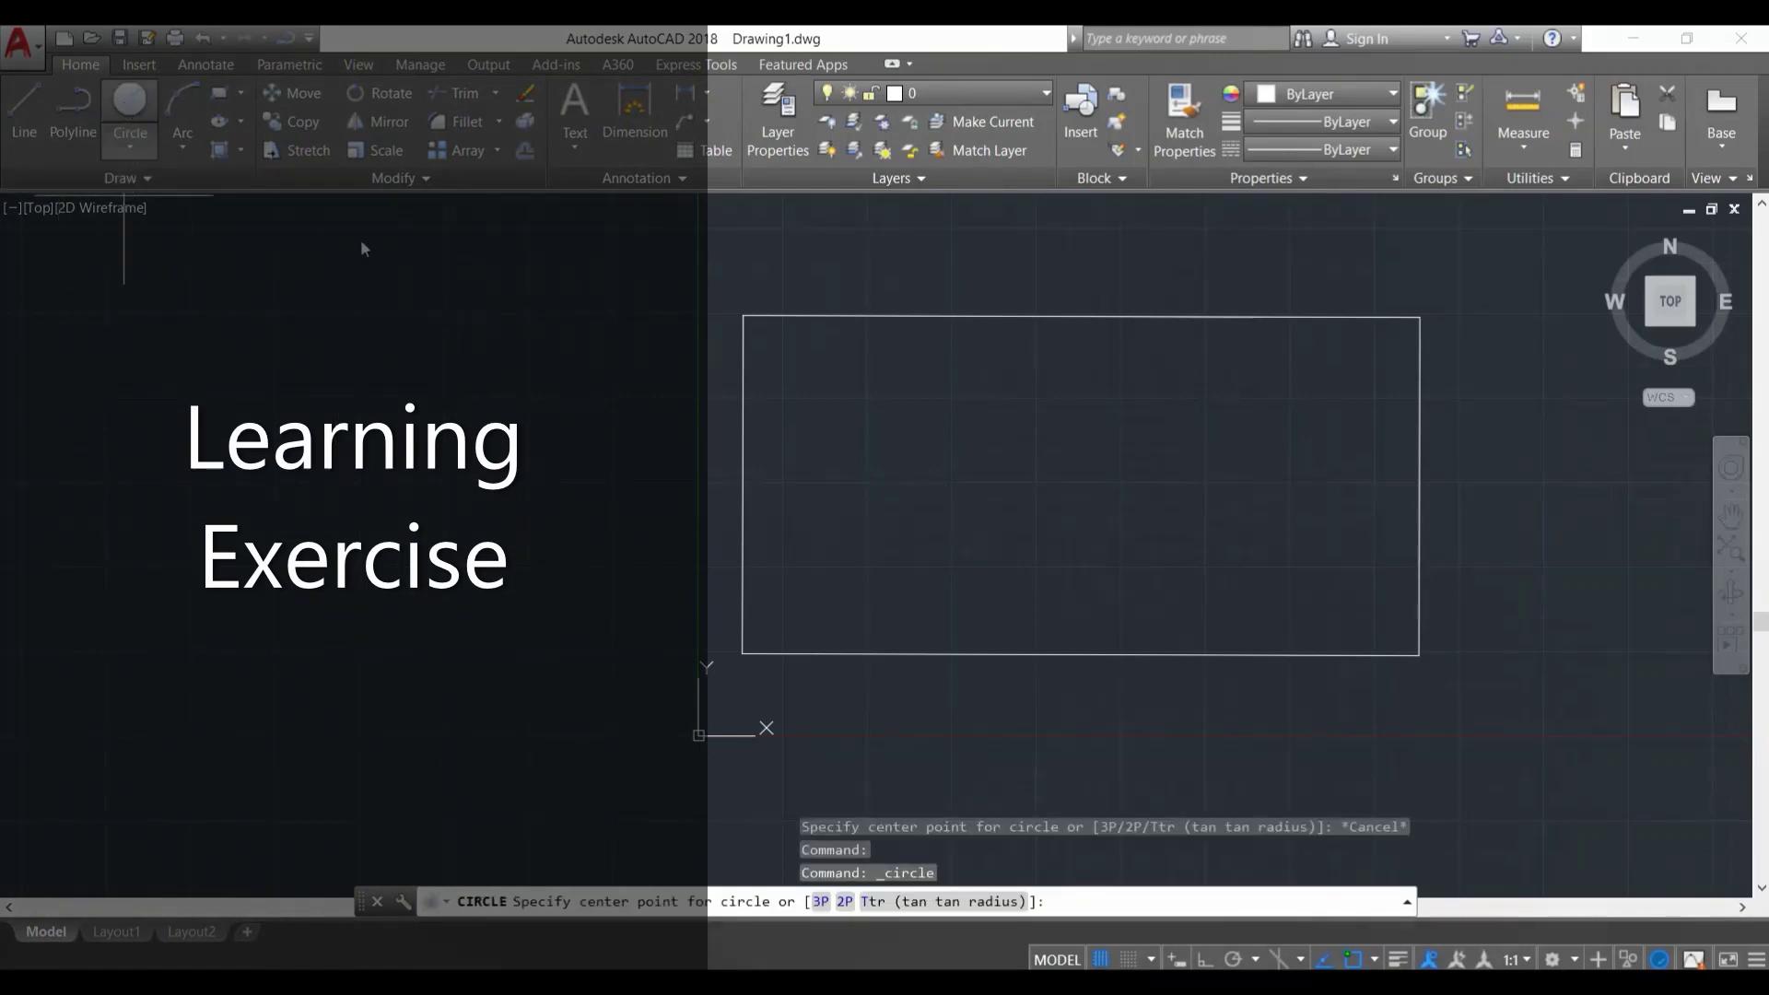
# Step: Draw a circle of about 18 units radius centred on the rectangle's left side, slightly above its midpoint
pyautogui.click(742, 457)
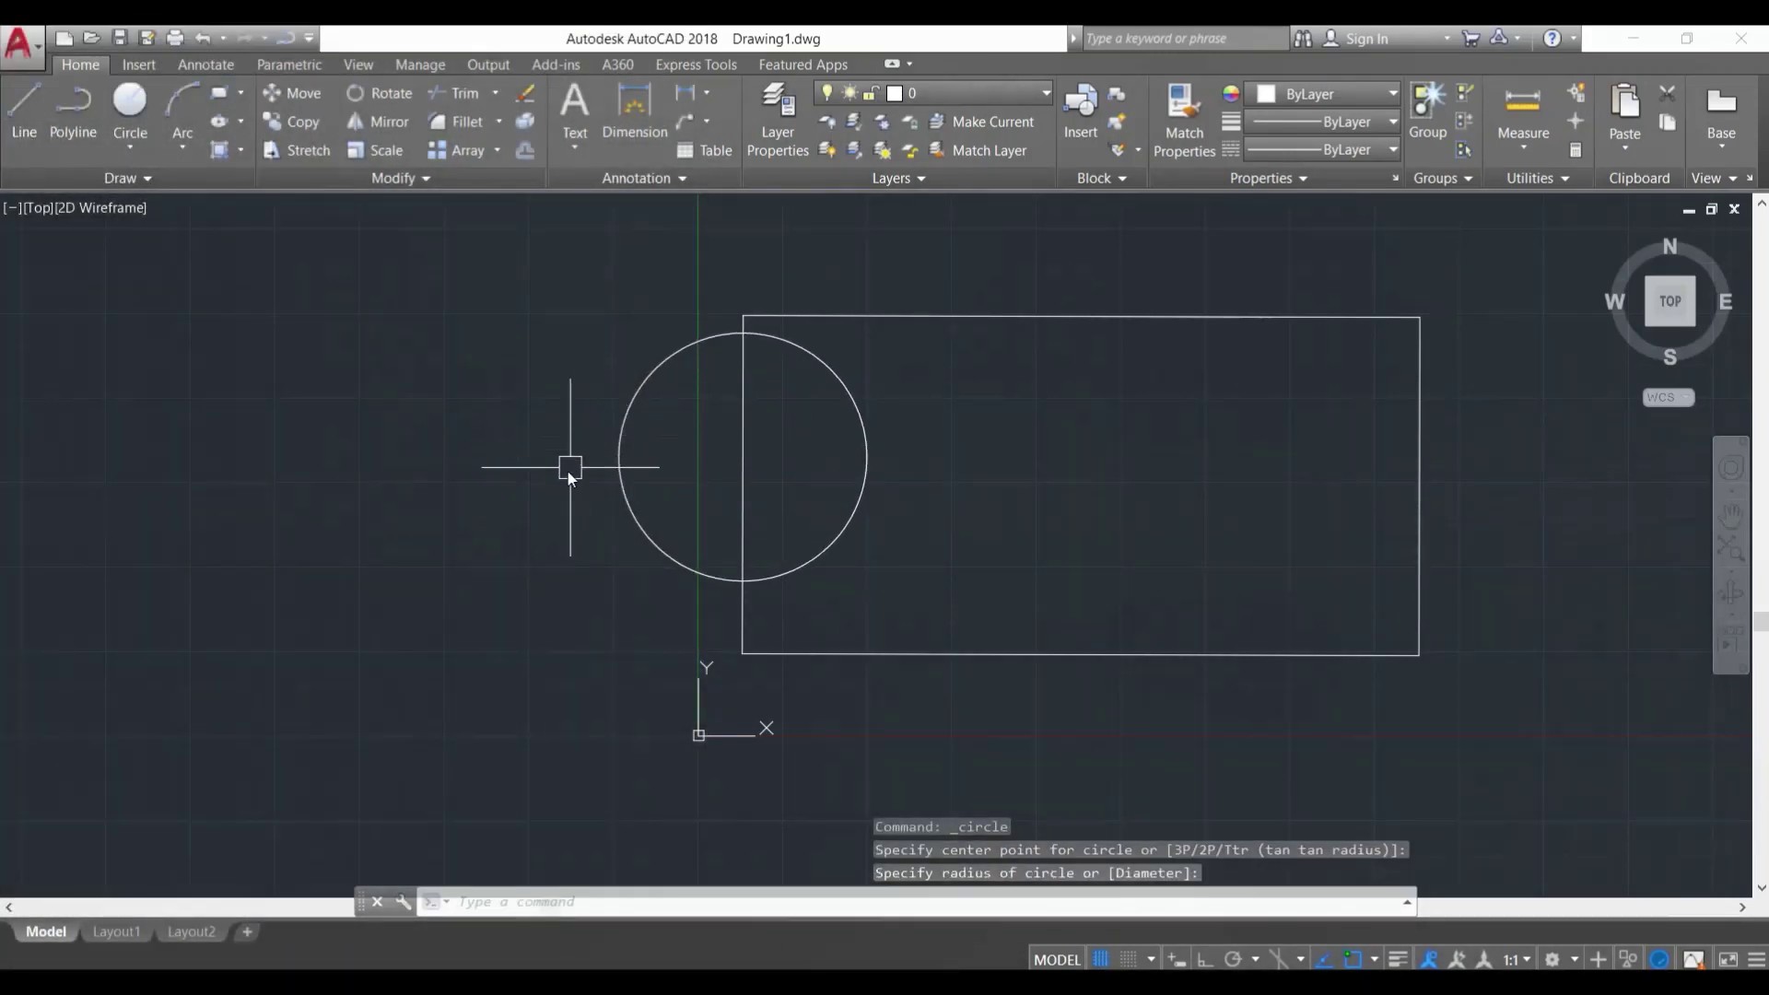
# Step: Draw a three-point arc from inside the circle, rising above the rectangle's upper side and ending inside the rectangle
pyautogui.click(181, 109)
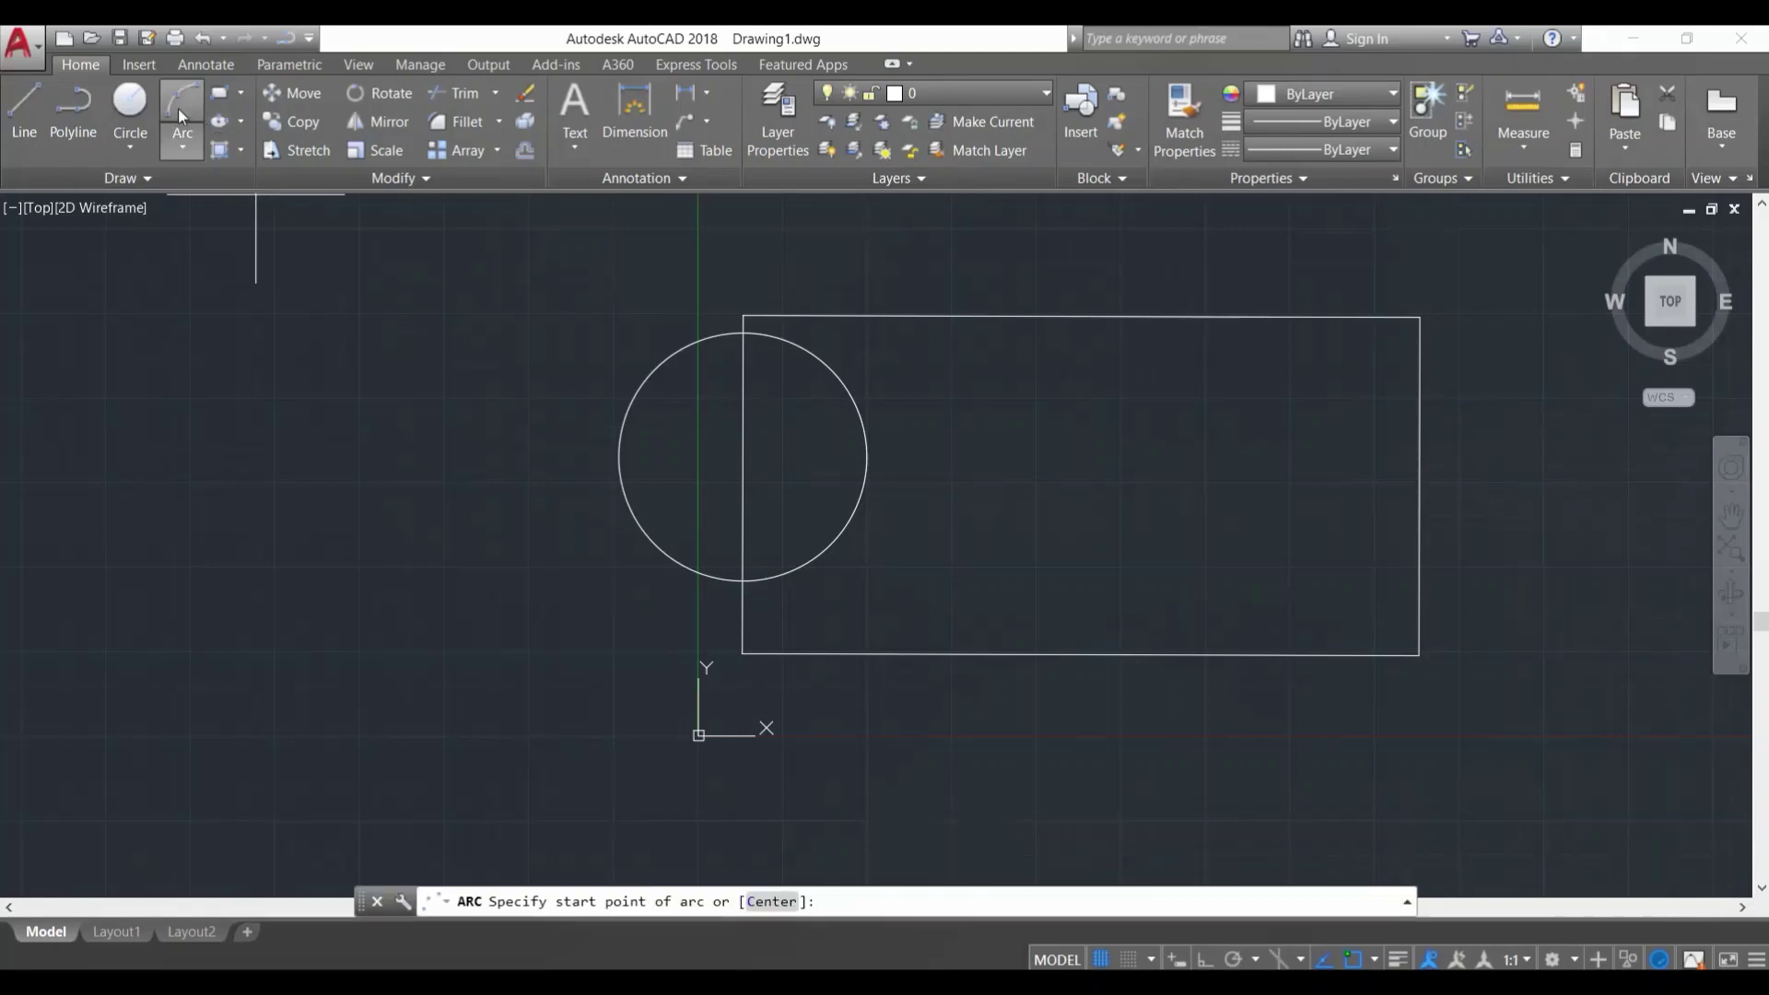
pyautogui.click(670, 443)
pyautogui.click(911, 235)
pyautogui.click(1064, 491)
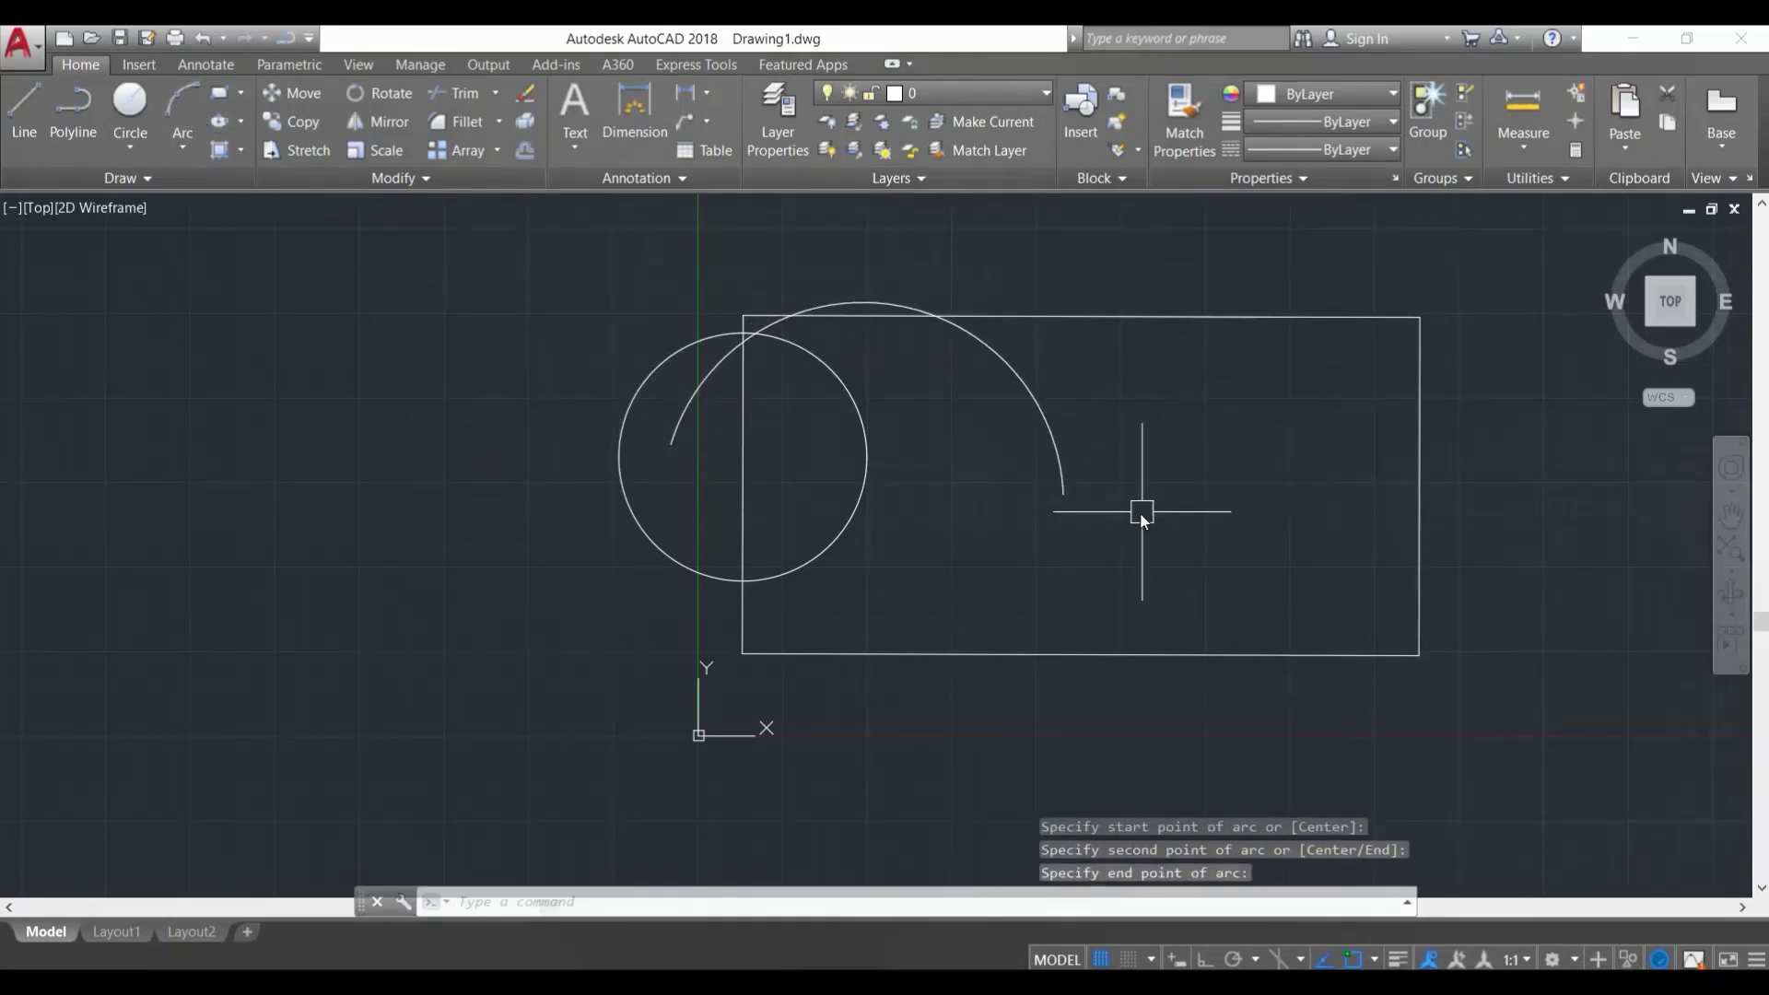
pyautogui.click(220, 93)
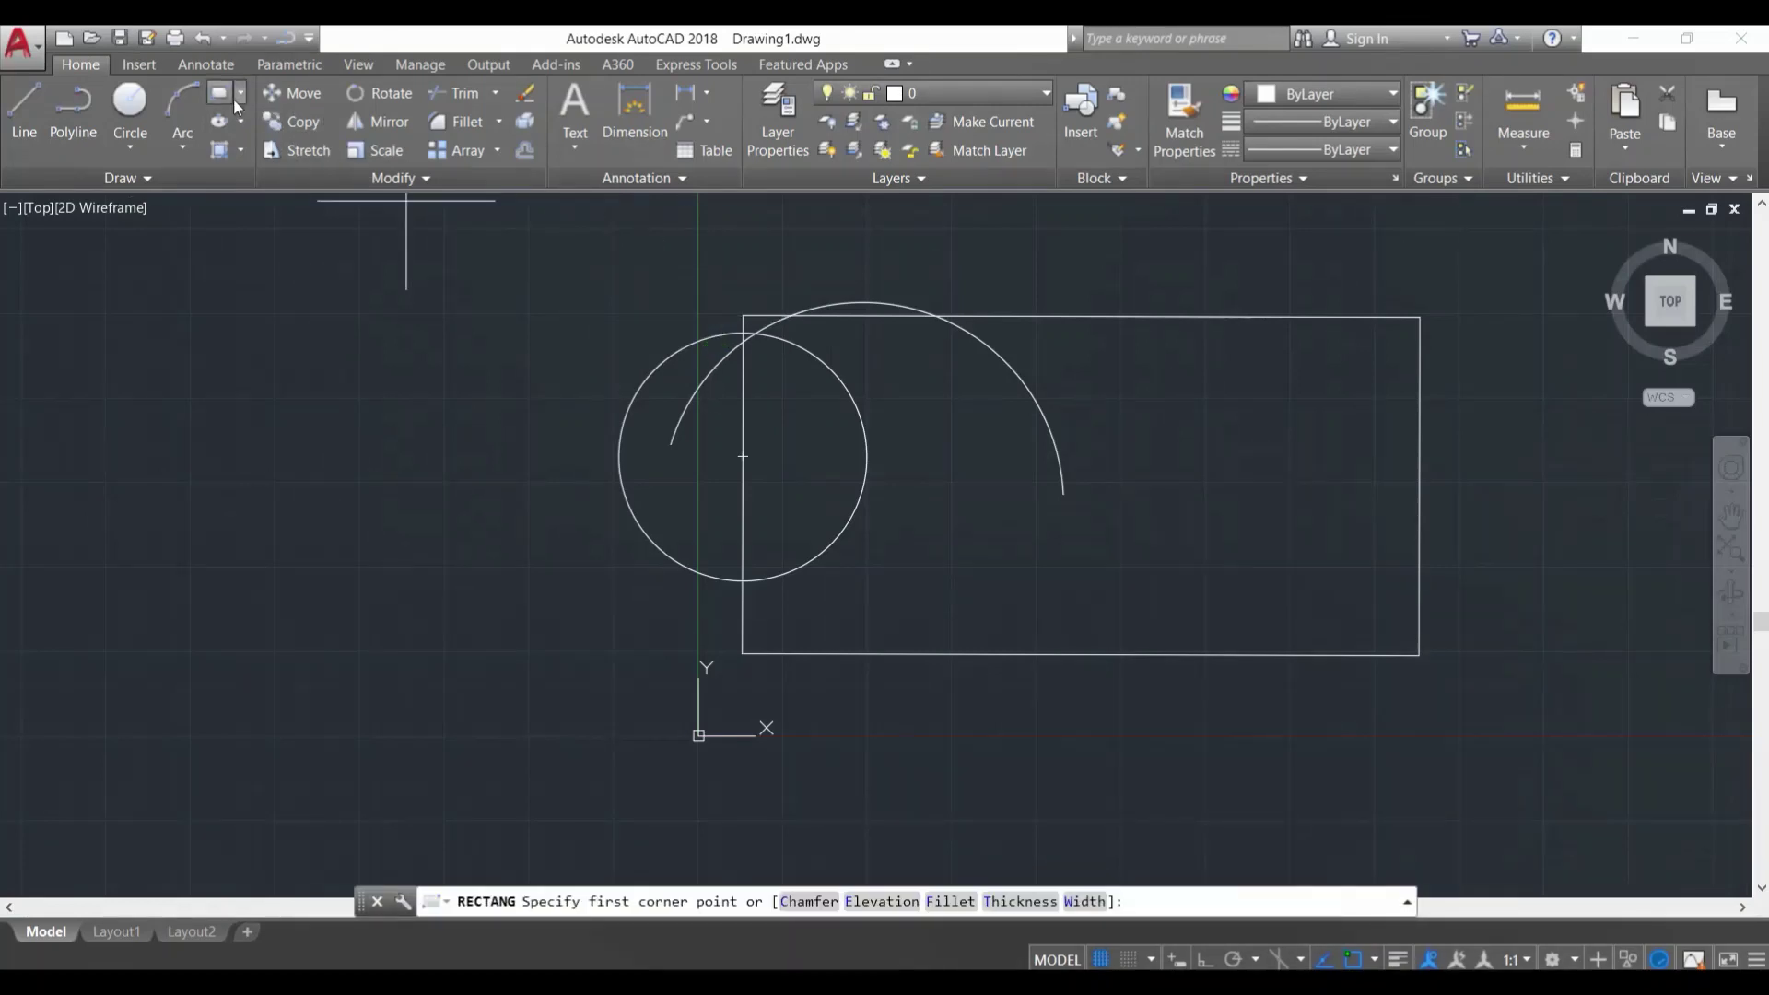
pyautogui.press('Escape')
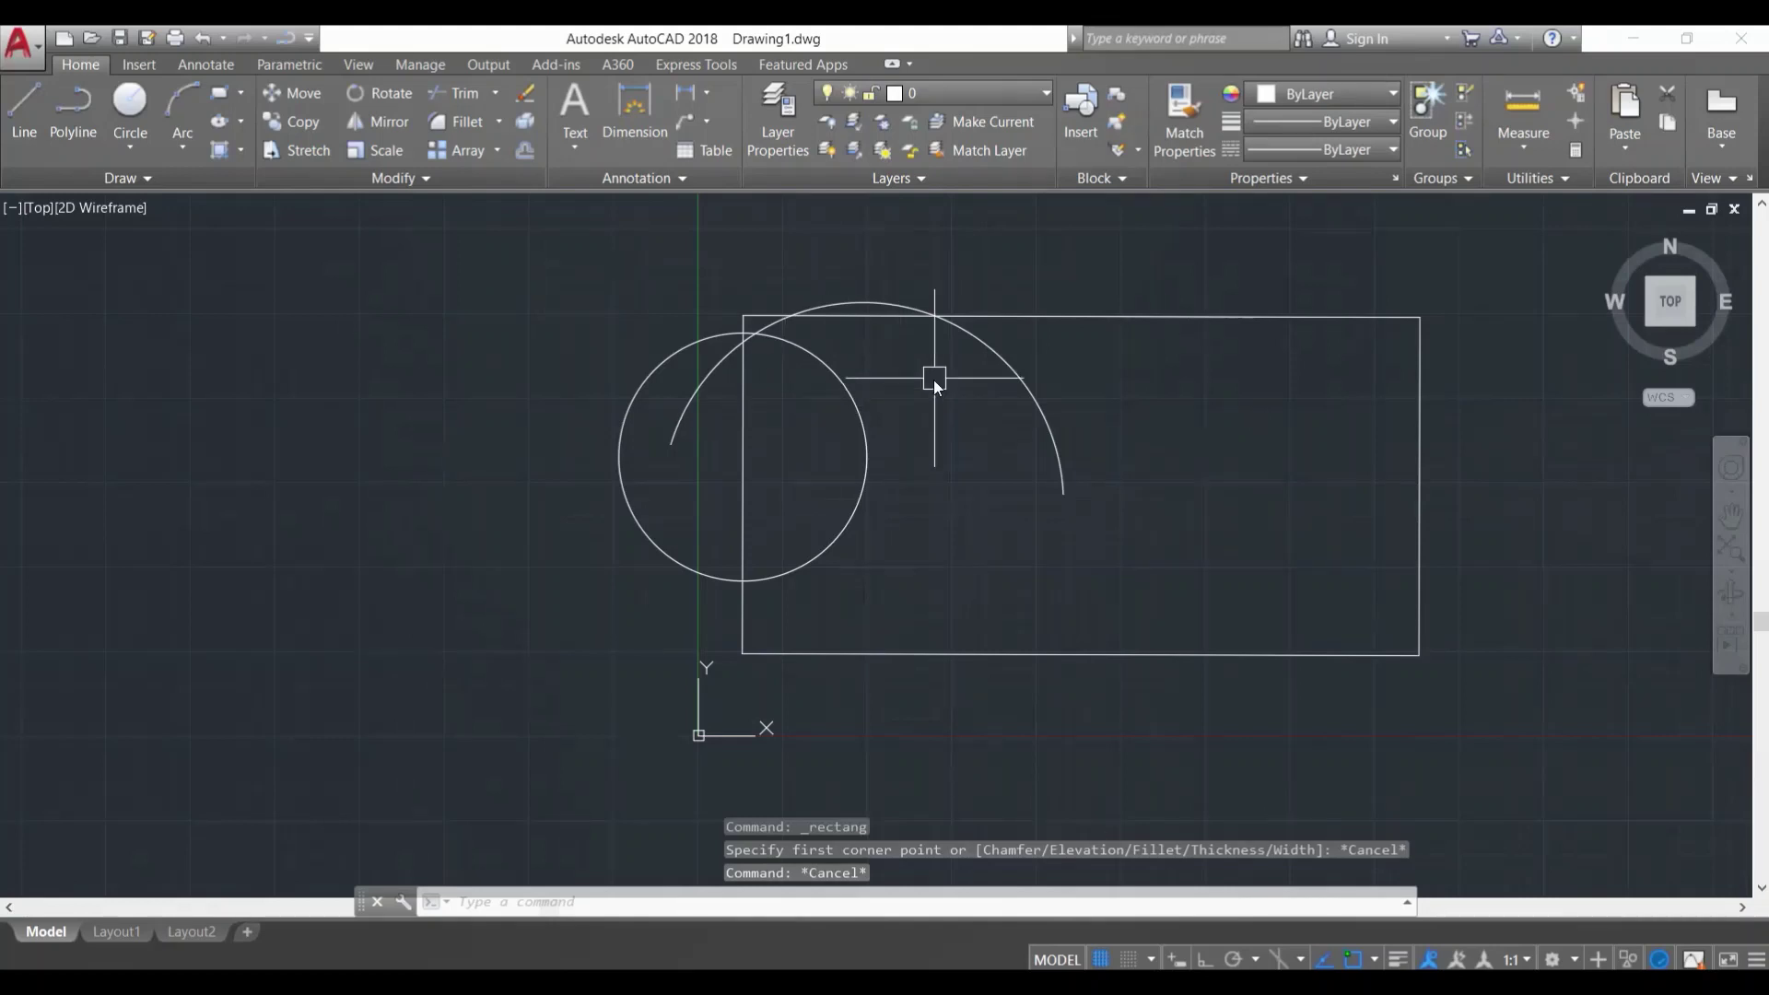
pyautogui.press('Escape')
pyautogui.press('Escape')
# Step: Delete the arc that crosses the circle and the rectangle
pyautogui.moveTo(1074, 388); pyautogui.dragTo(890, 430, button='middle')
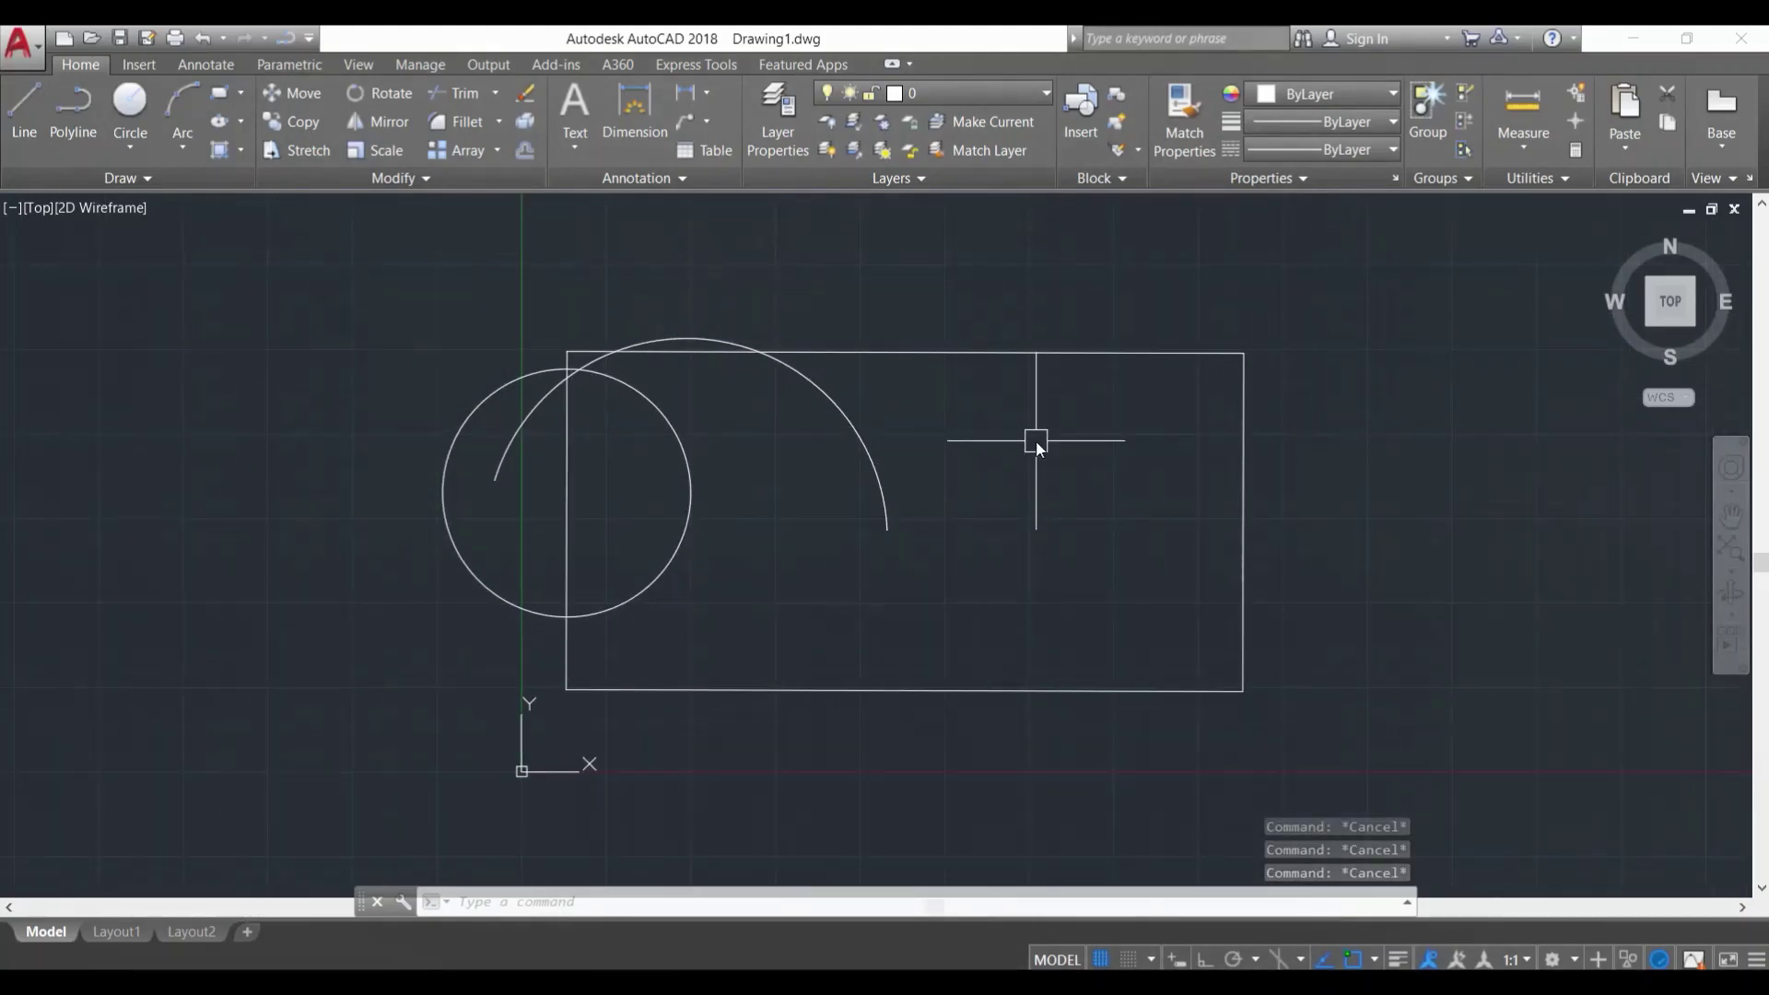
pyautogui.scroll(-3, 1036, 442)
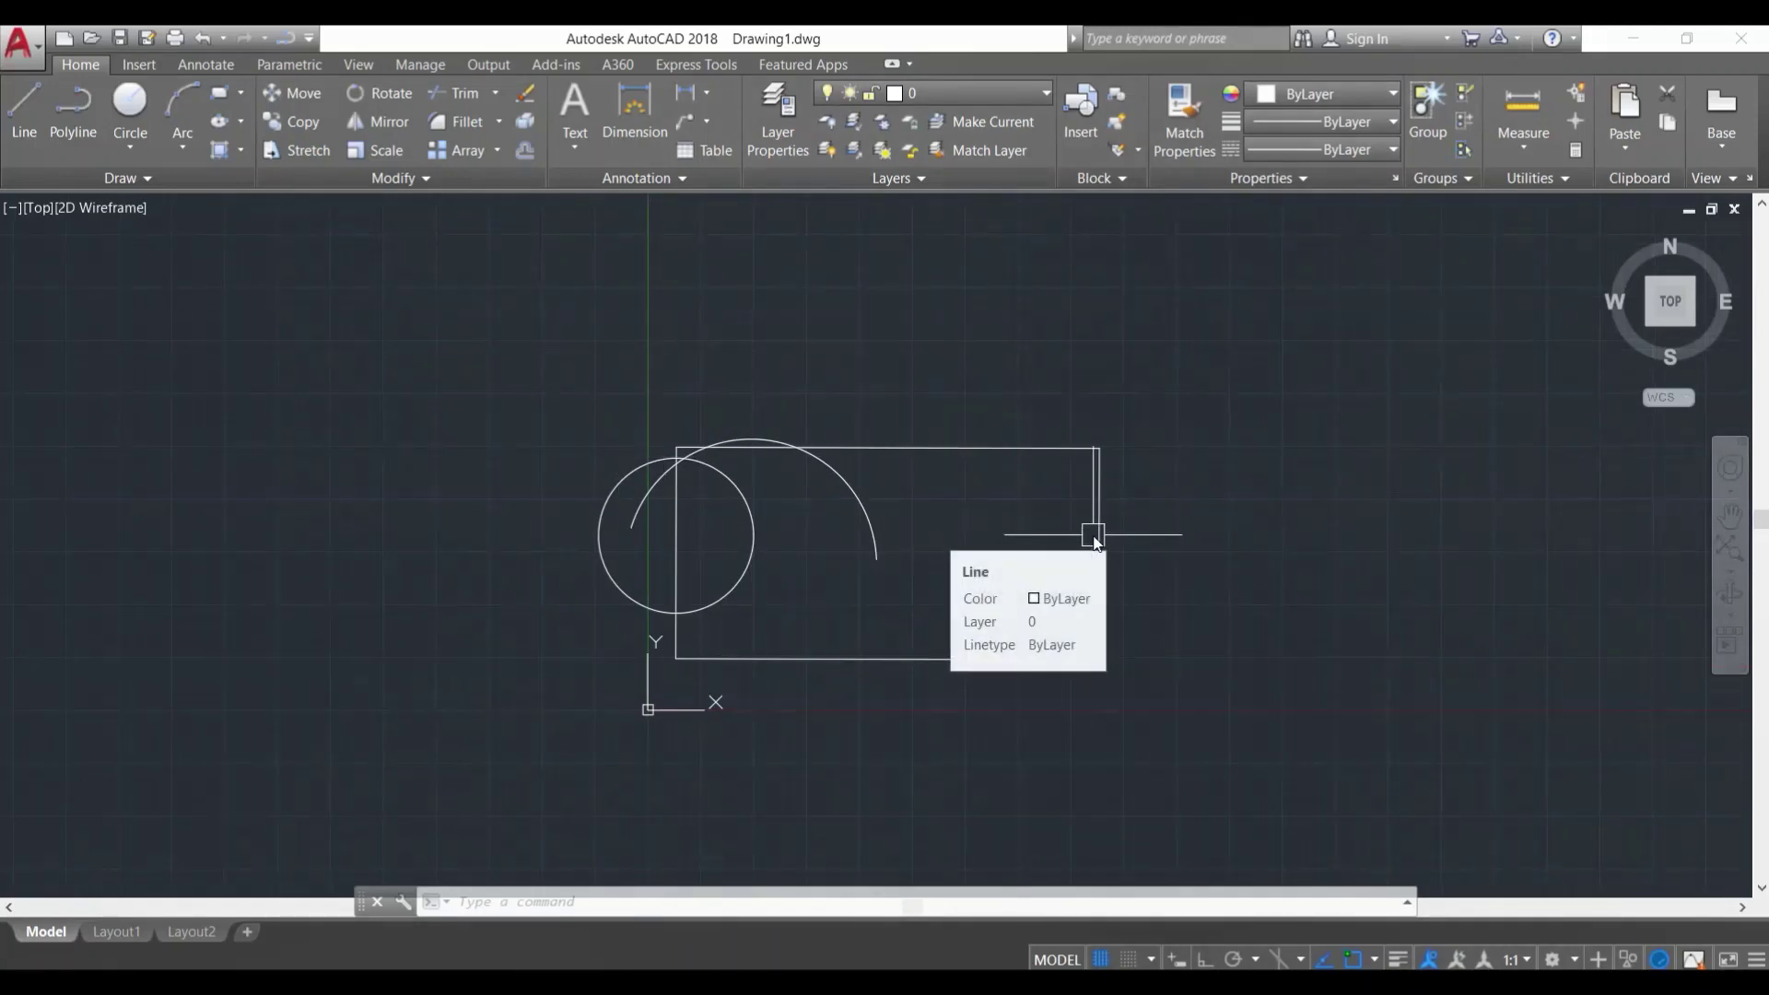
pyautogui.moveTo(1006, 494); pyautogui.dragTo(980, 523, button='middle')
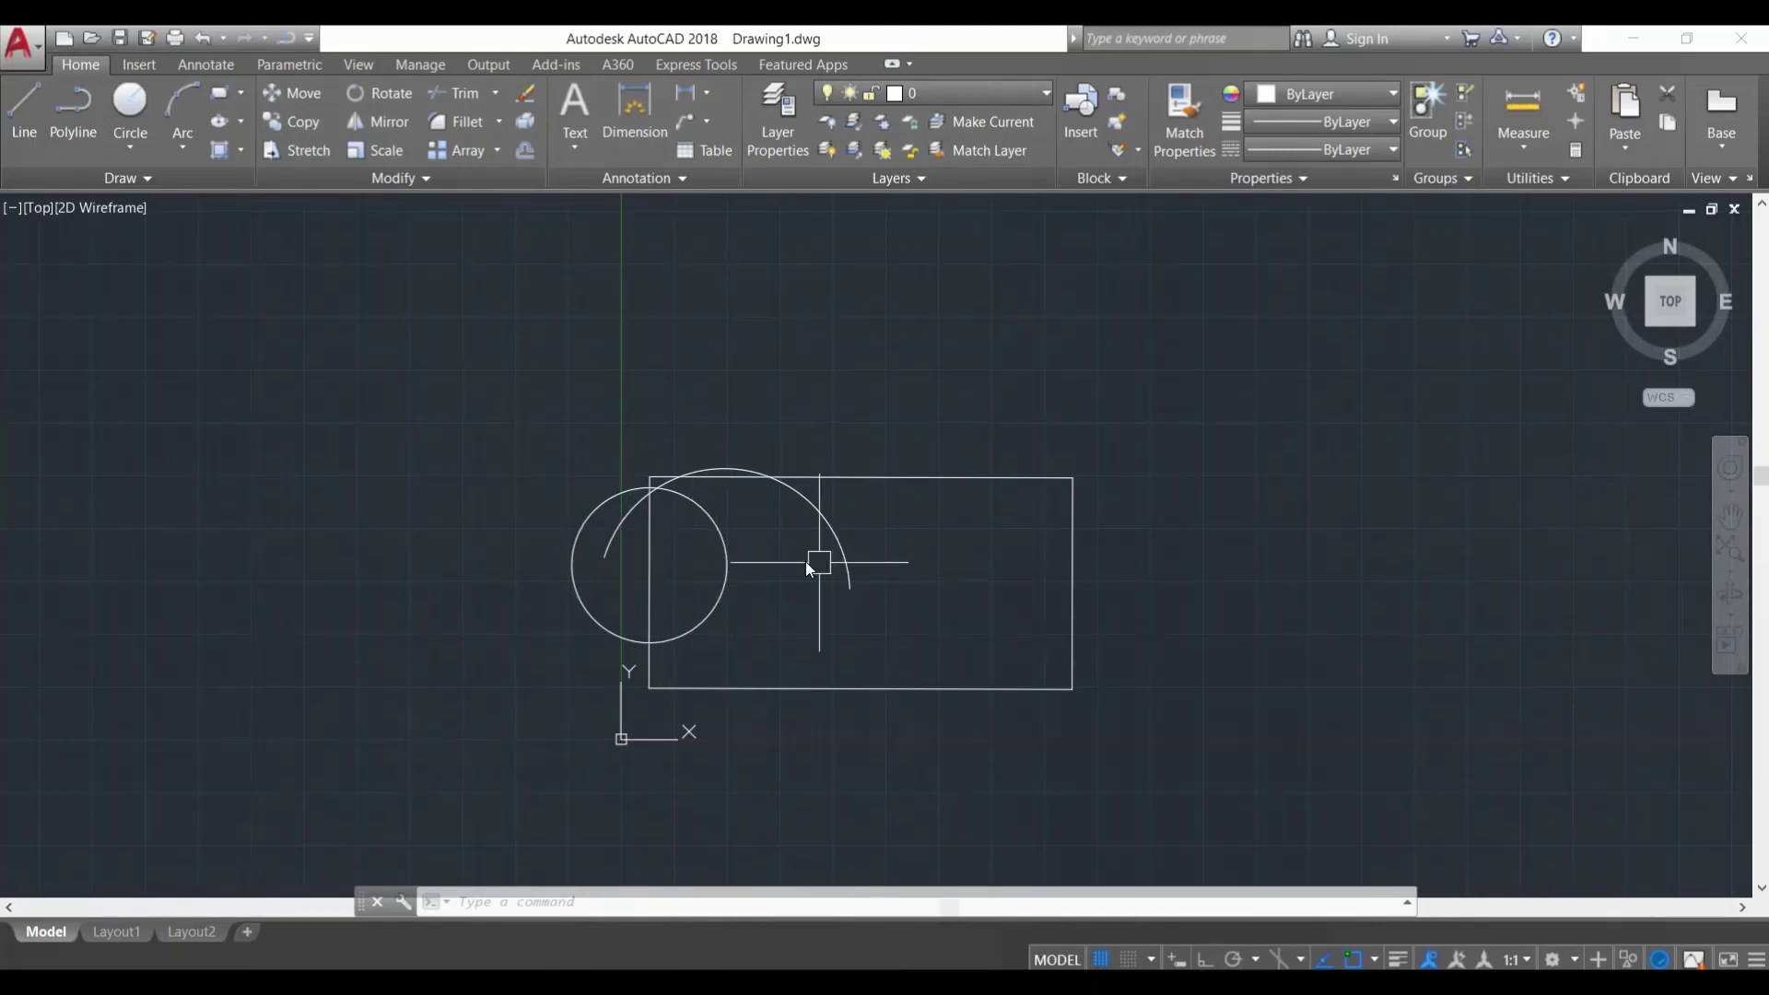
pyautogui.scroll(2, 806, 561)
pyautogui.press('Escape')
pyautogui.press('Escape')
pyautogui.click(819, 471)
pyautogui.press('Delete')
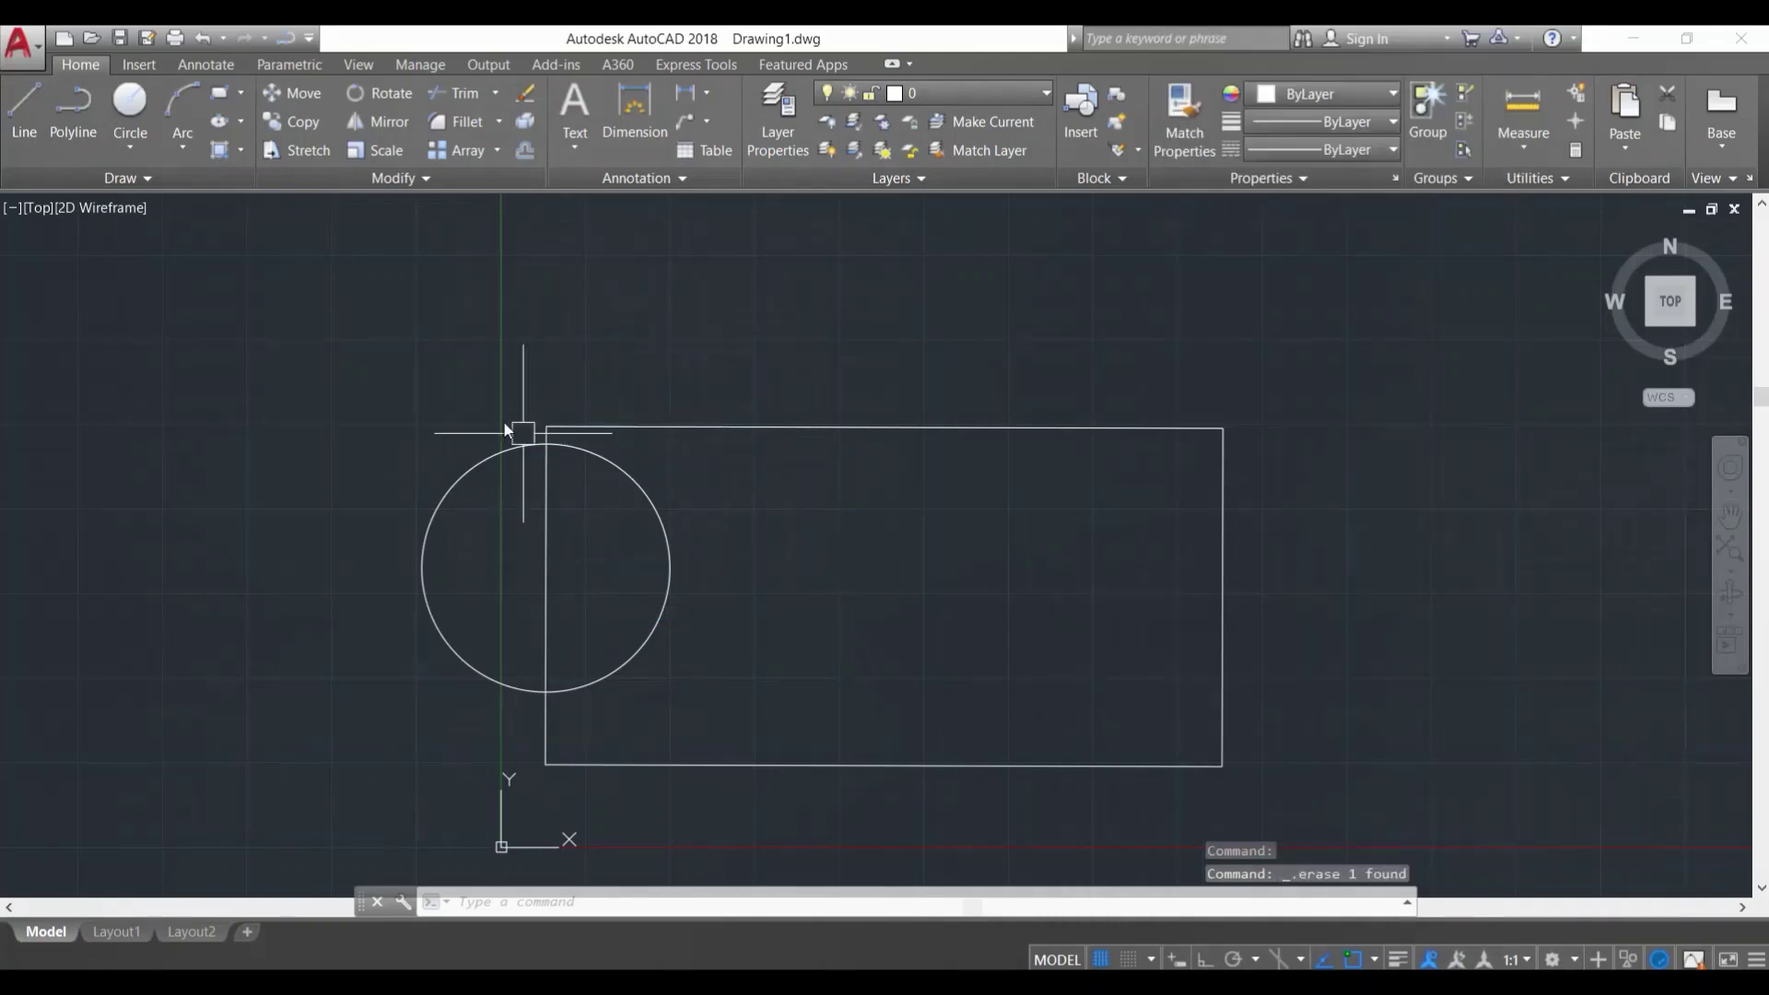
# Step: Draw a circle centred on the midpoint of the rectangle's right side, about as large as the left circle
pyautogui.click(129, 120)
pyautogui.click(1222, 597)
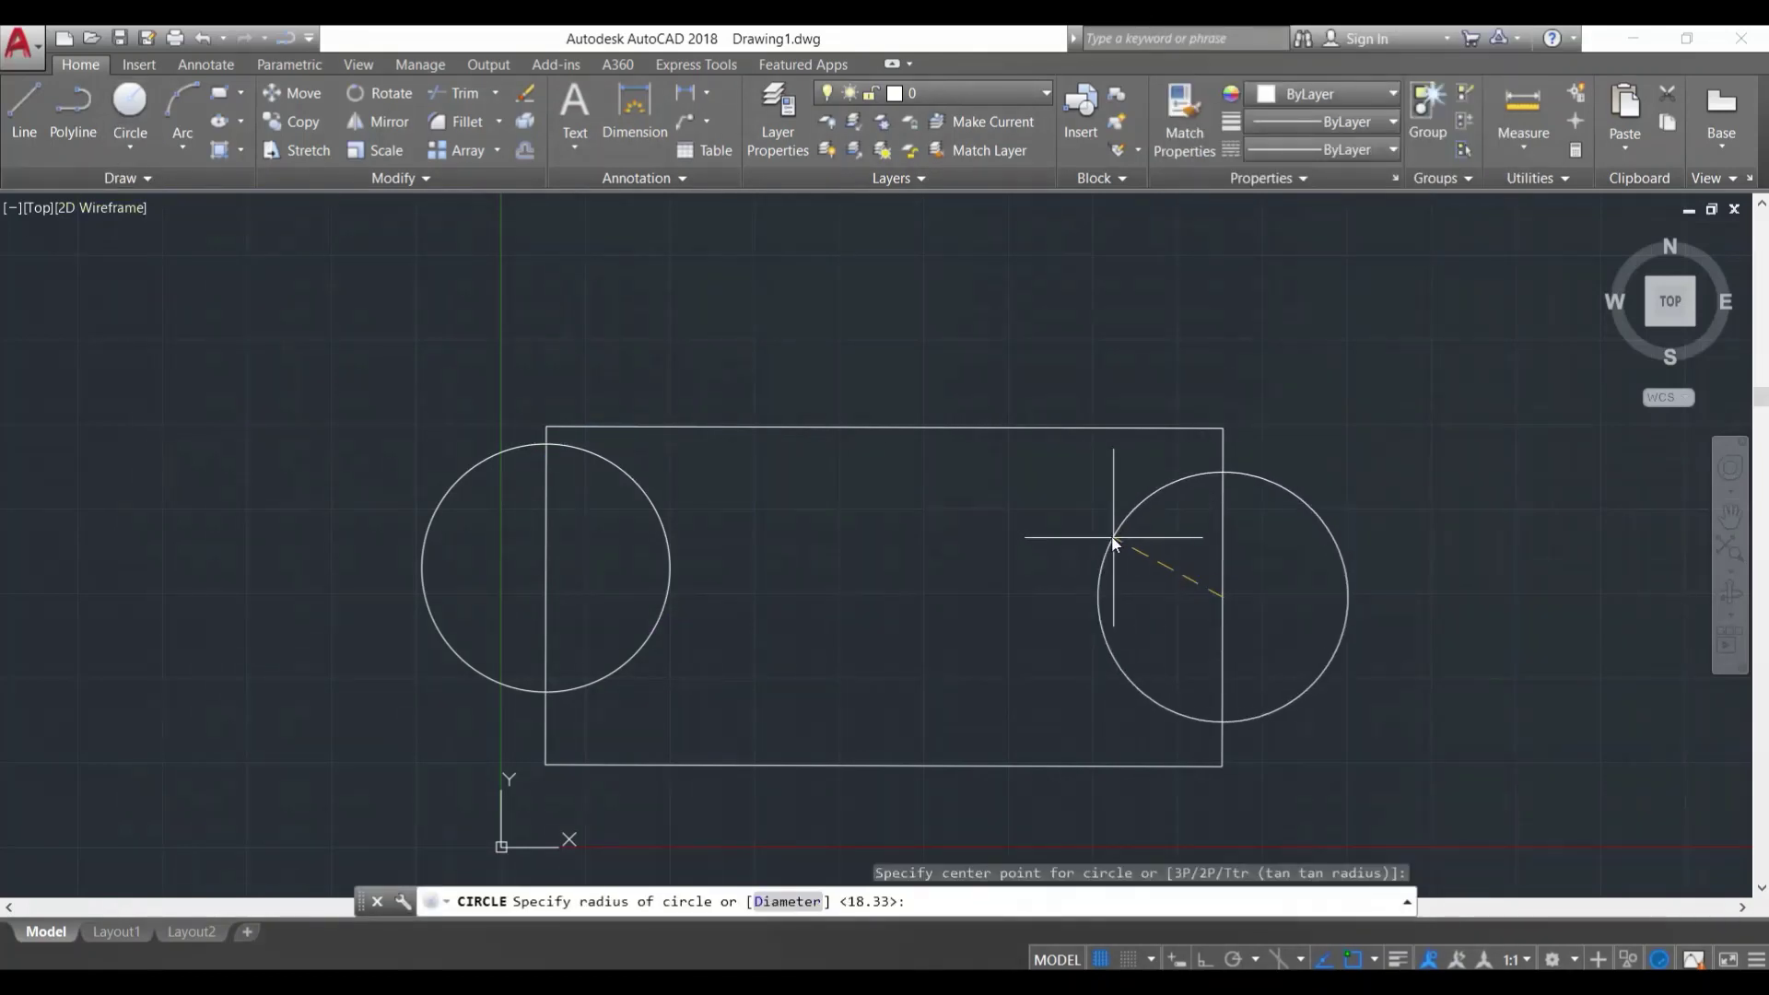
pyautogui.click(1109, 541)
pyautogui.press('Escape')
# Step: Draw a vertical line upward from the midpoint of the rectangle's upper side
pyautogui.write('l')
pyautogui.press('Return')
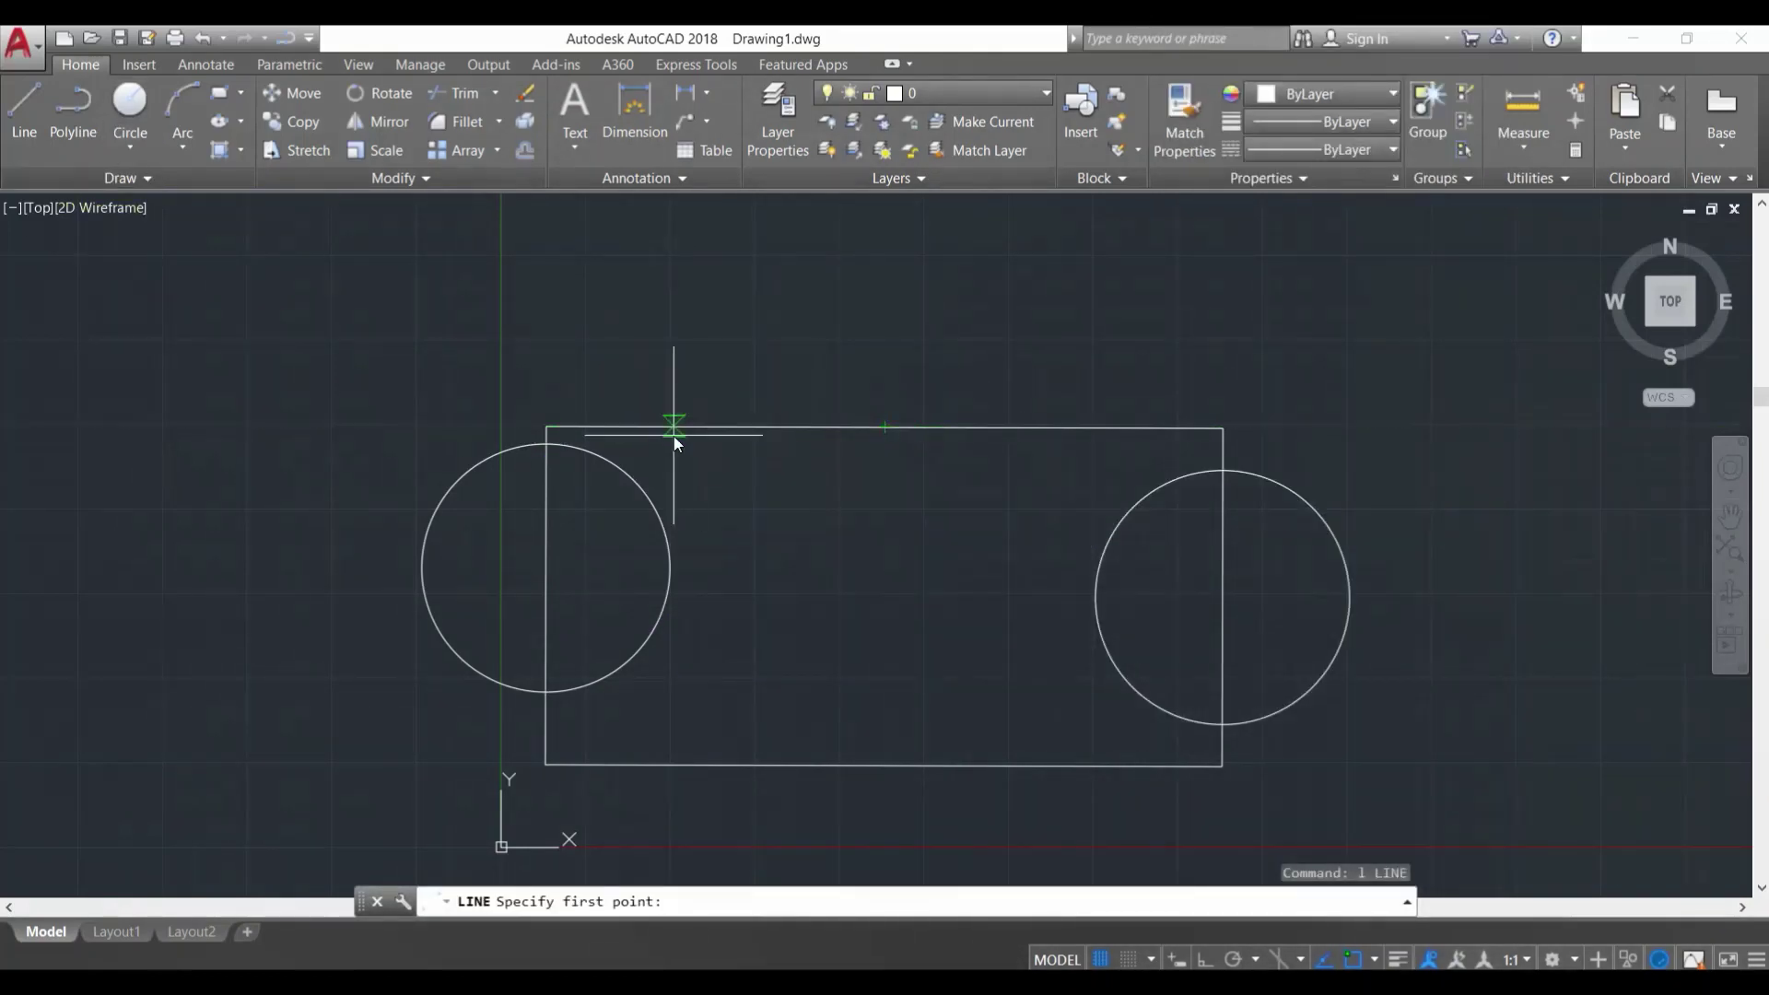
pyautogui.click(884, 428)
pyautogui.click(886, 253)
pyautogui.press('Escape')
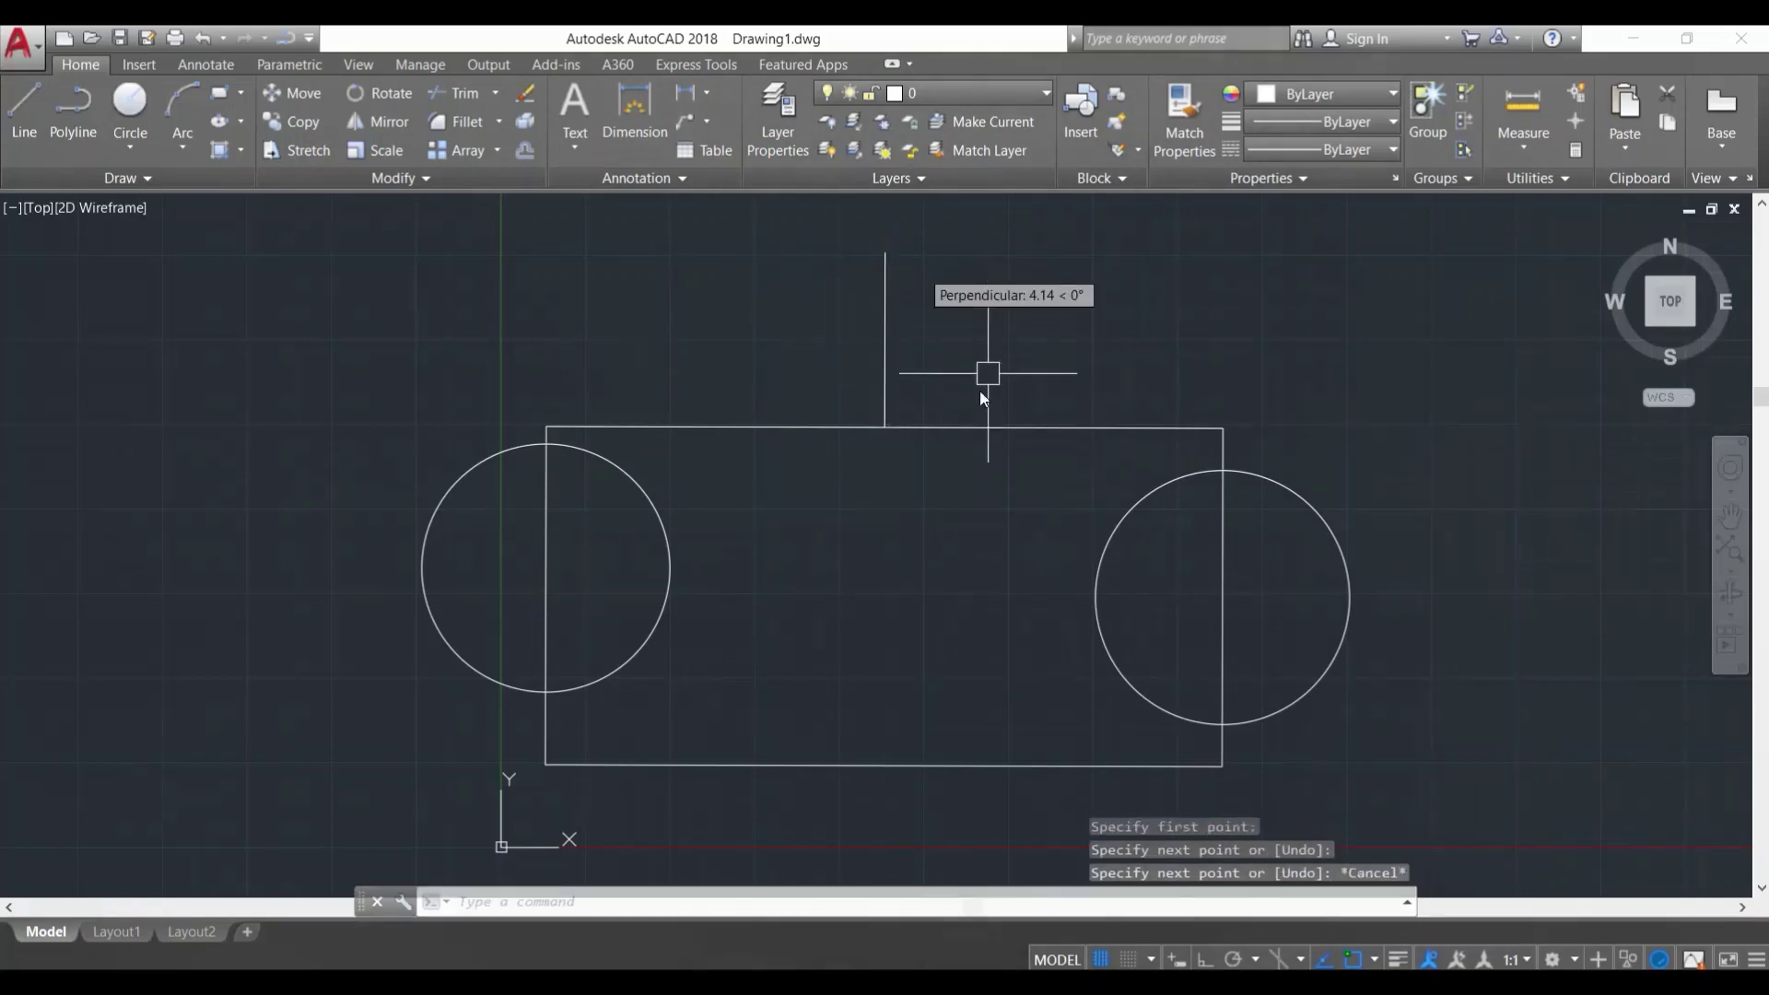
# Step: Draw two slanted lines from the upper side's midpoint, one up to the right and one up to the left
pyautogui.press('Return')
pyautogui.click(898, 427)
pyautogui.click(1009, 284)
pyautogui.press('Escape')
pyautogui.press('Return')
pyautogui.click(886, 426)
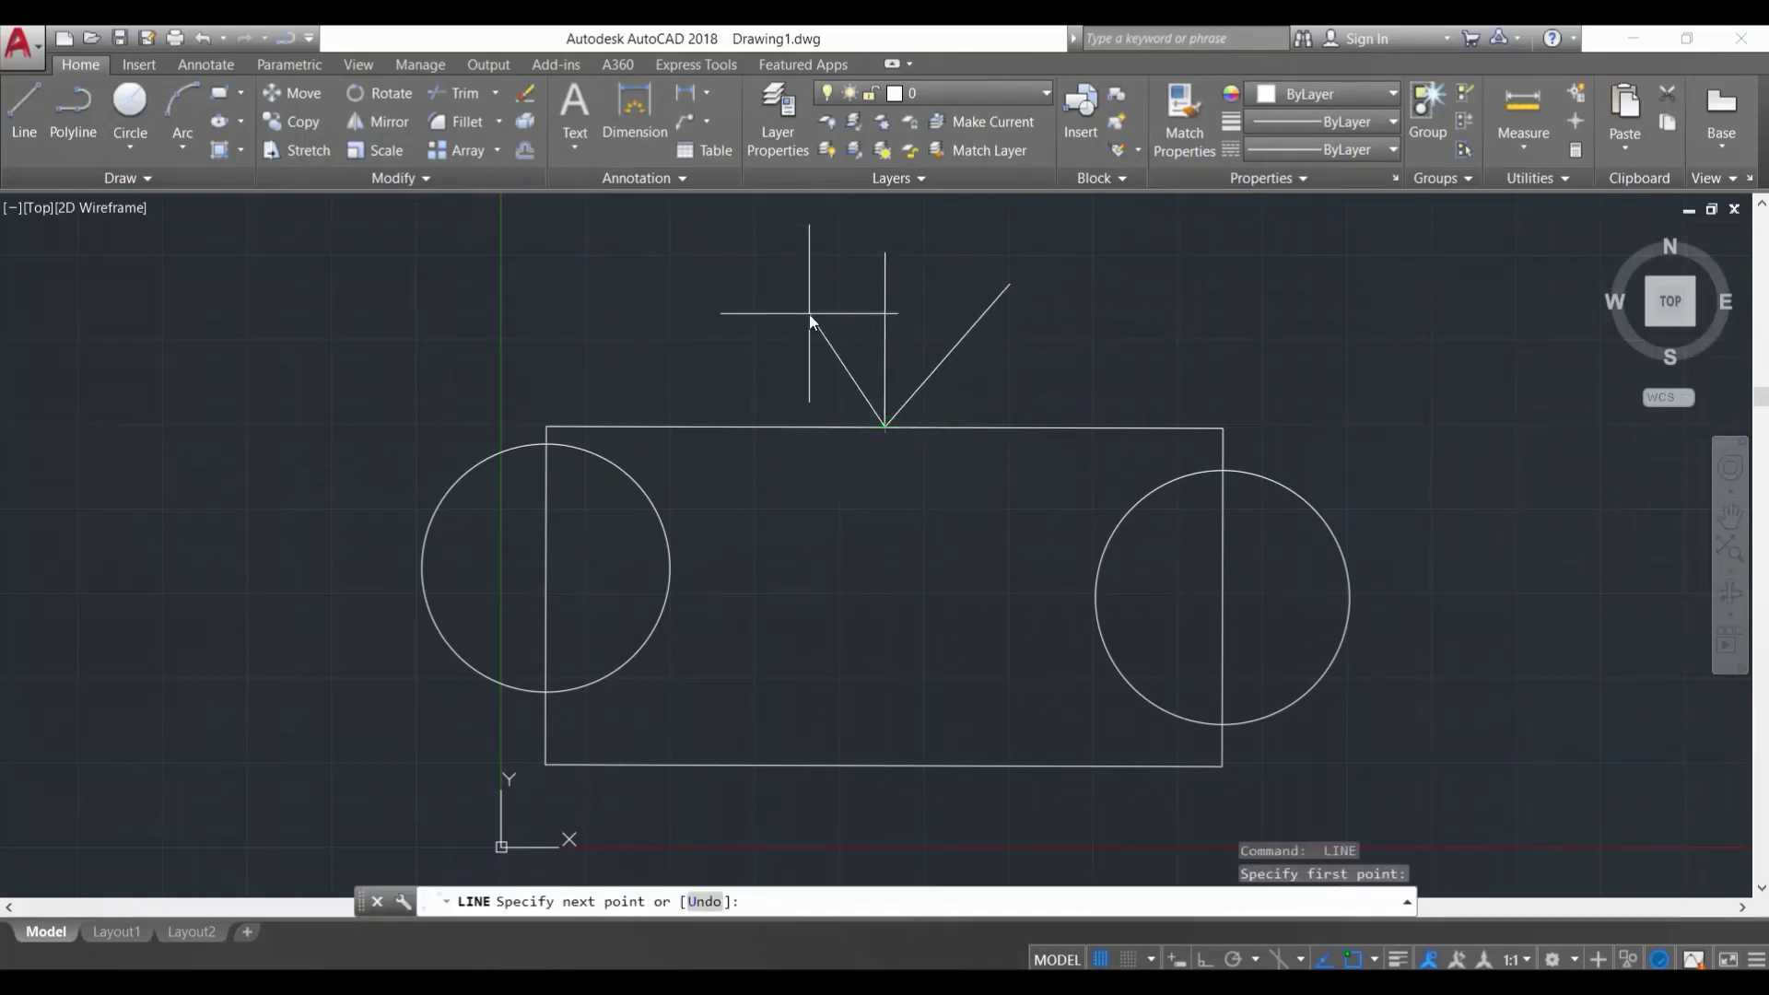
pyautogui.click(774, 288)
pyautogui.press('Escape')
# Step: Draw two slanted lines from the midpoint of the rectangle's lower side, one down to the left and one down to the right
pyautogui.scroll(-4, 879, 470)
pyautogui.scroll(2, 860, 553)
pyautogui.press('Return')
pyautogui.click(861, 559)
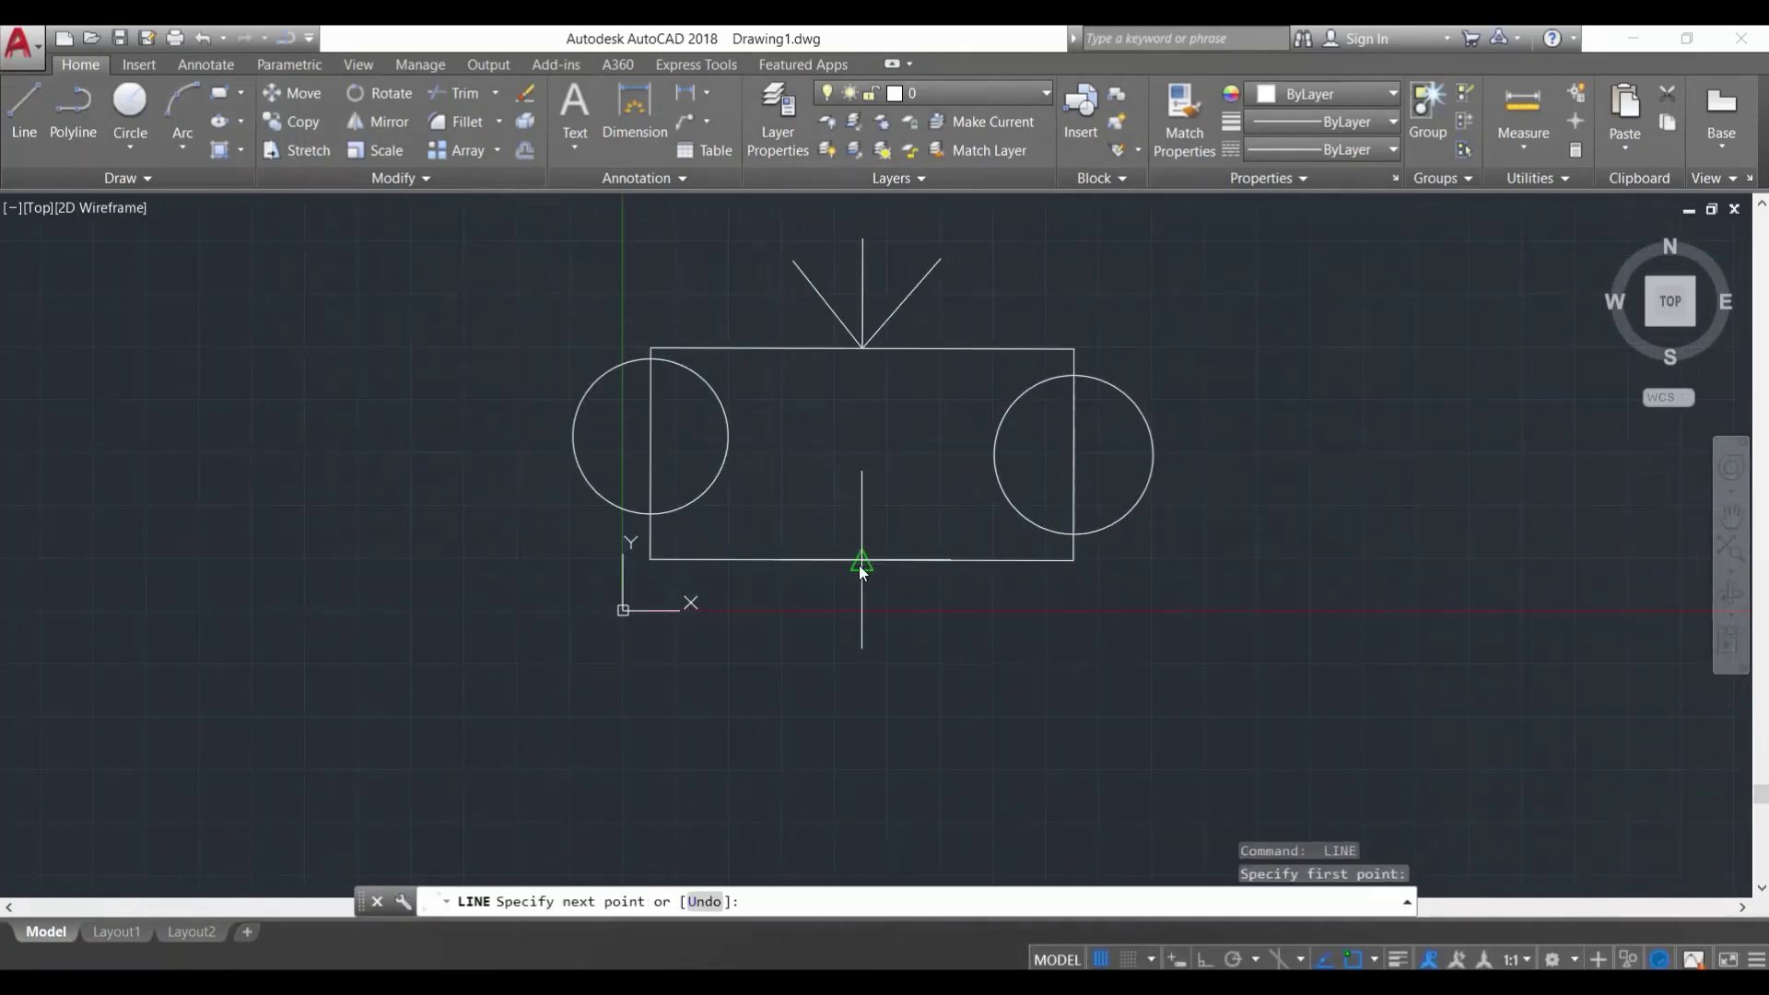
pyautogui.click(750, 682)
pyautogui.press('Escape')
pyautogui.press('Return')
pyautogui.click(862, 559)
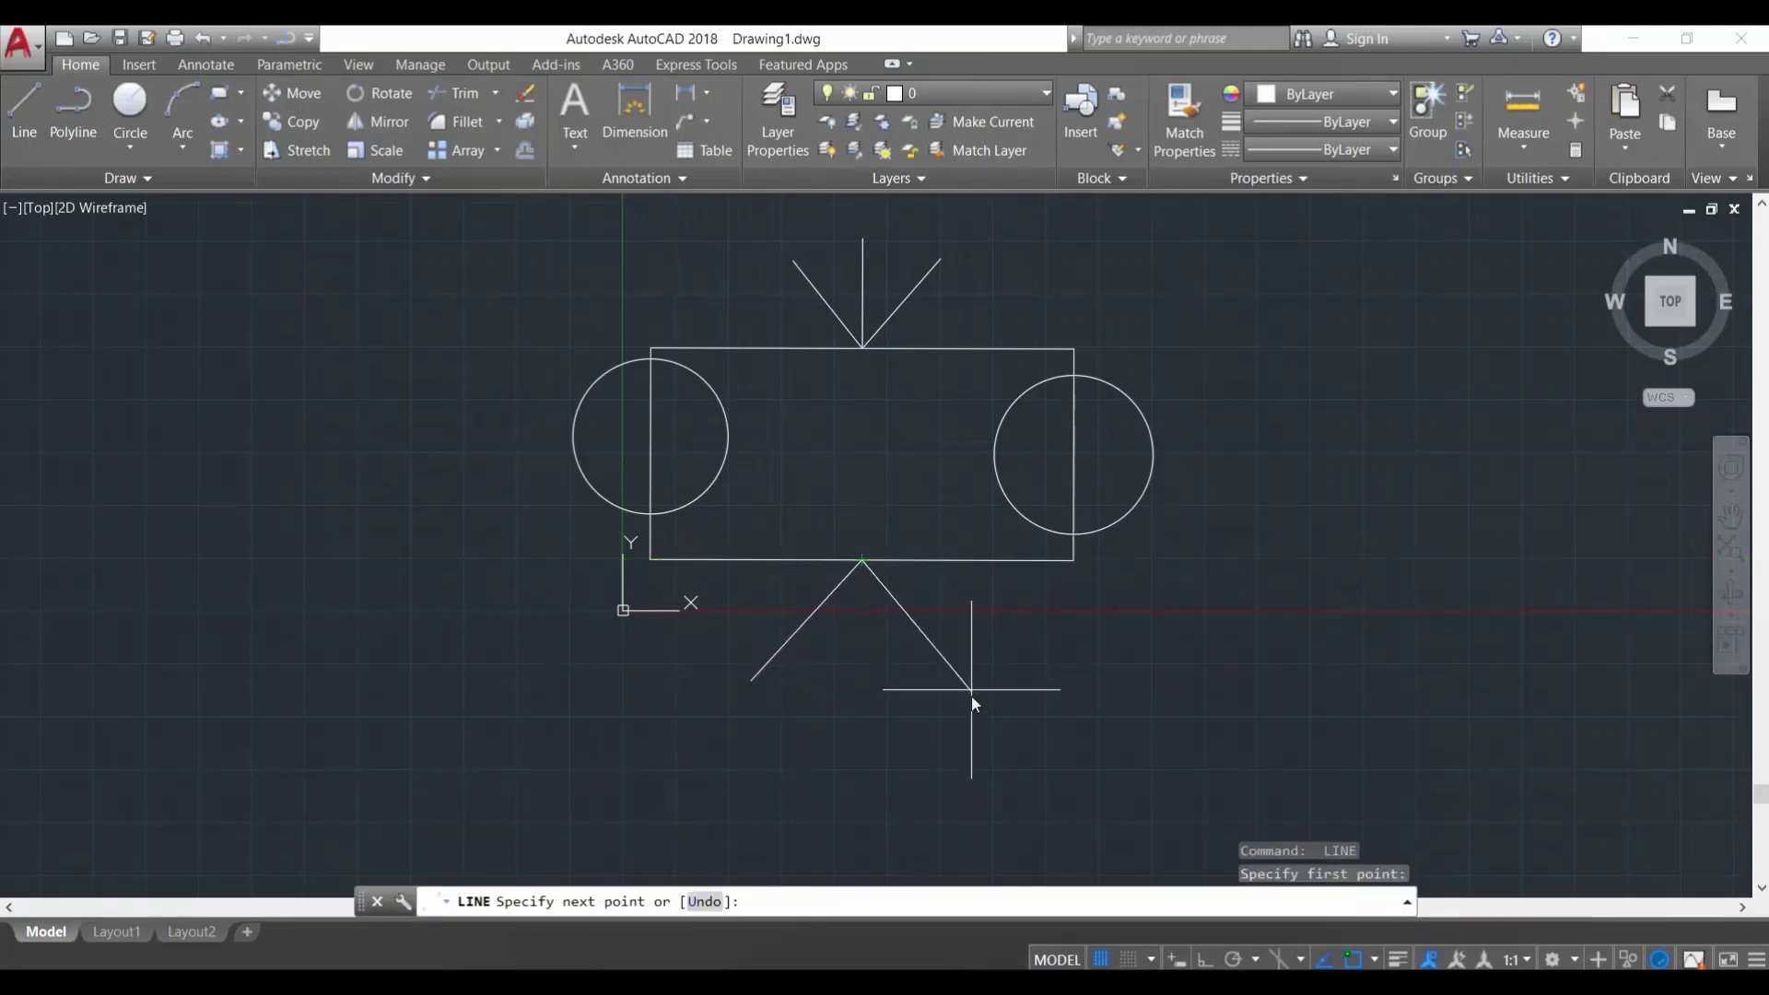
pyautogui.click(974, 673)
pyautogui.press('Escape')
# Step: Close the triangle below the rectangle with a horizontal base line and a short segment at its lower-right corner
pyautogui.press('Return')
pyautogui.click(751, 682)
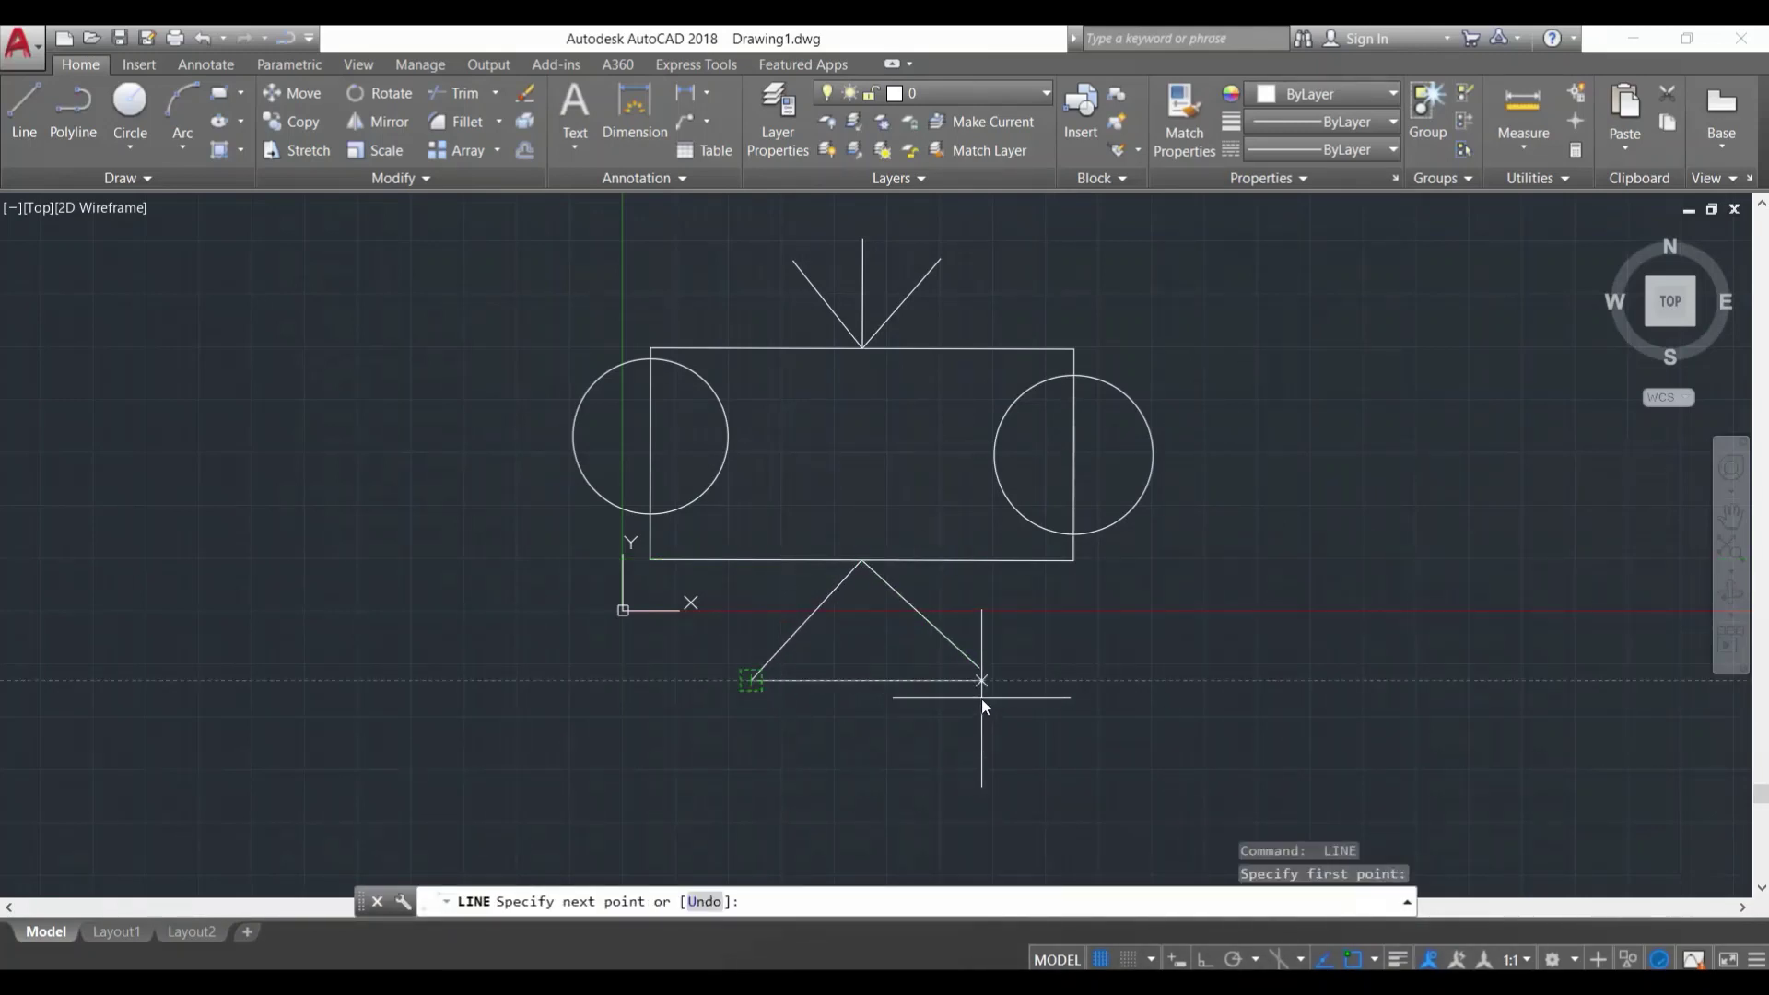
pyautogui.click(981, 695)
pyautogui.press('Escape')
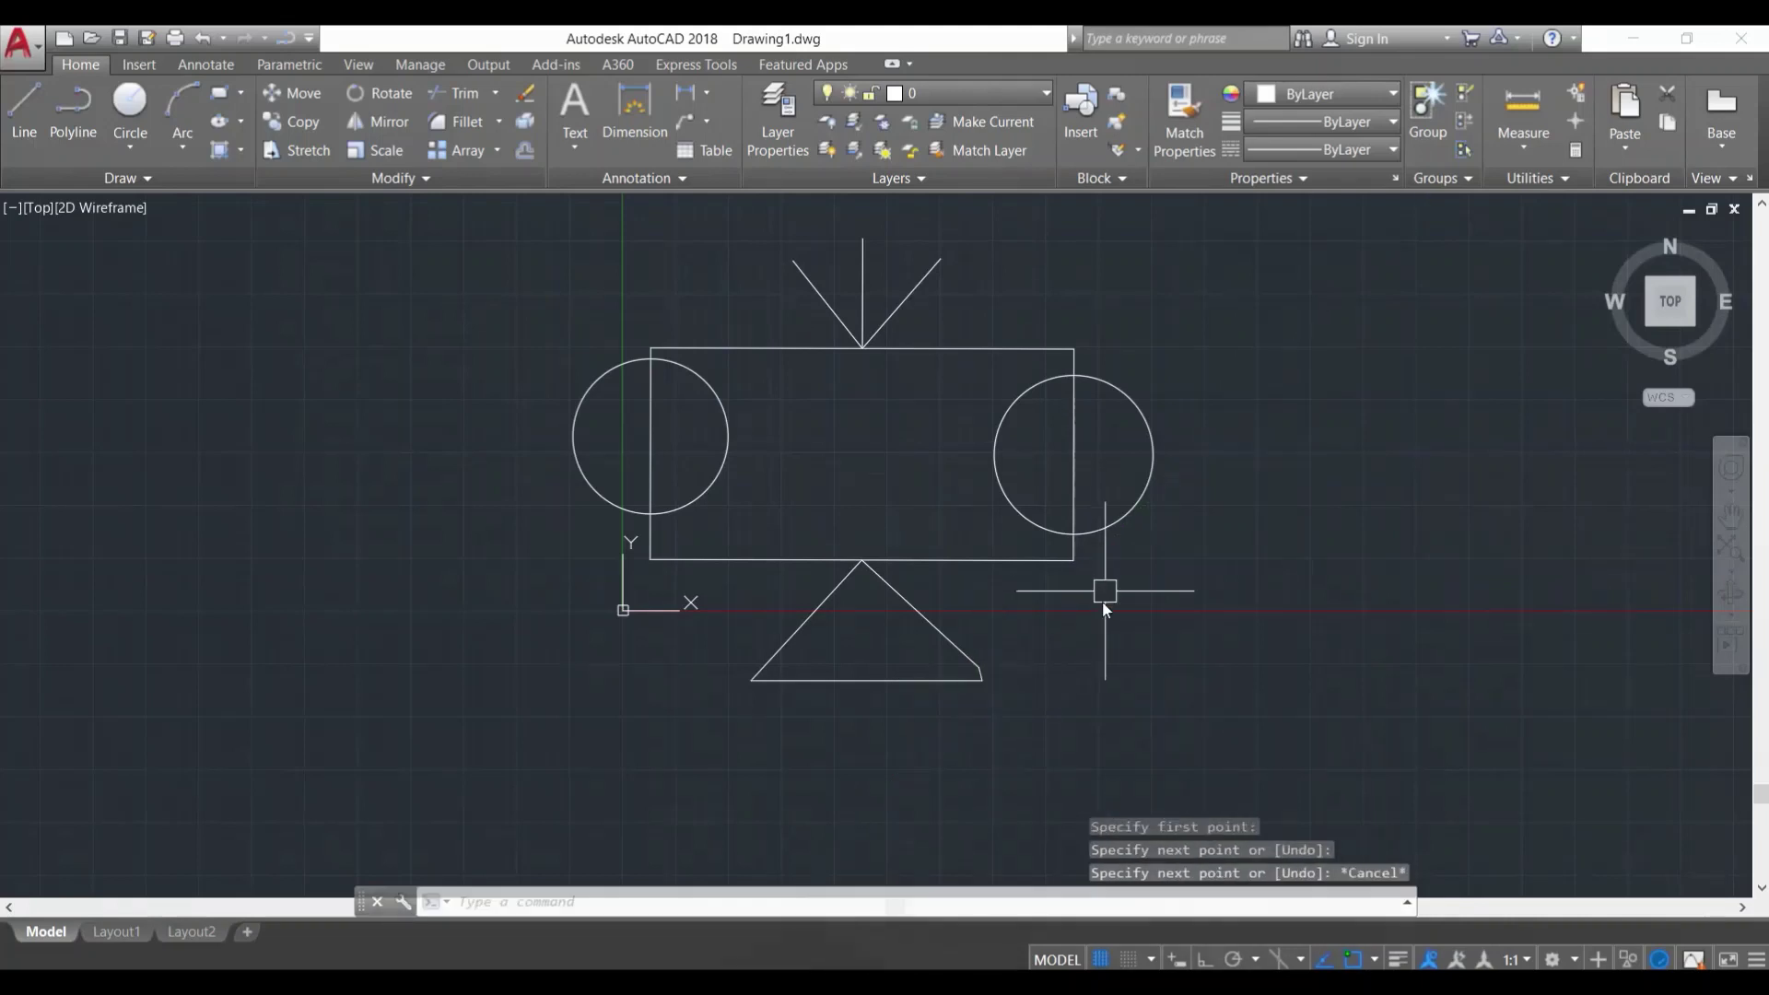
# Step: Draw a slanted line about 32 units long, up and to the right from the rectangle's upper-right corner
pyautogui.scroll(-2, 980, 543)
pyautogui.scroll(2, 1035, 506)
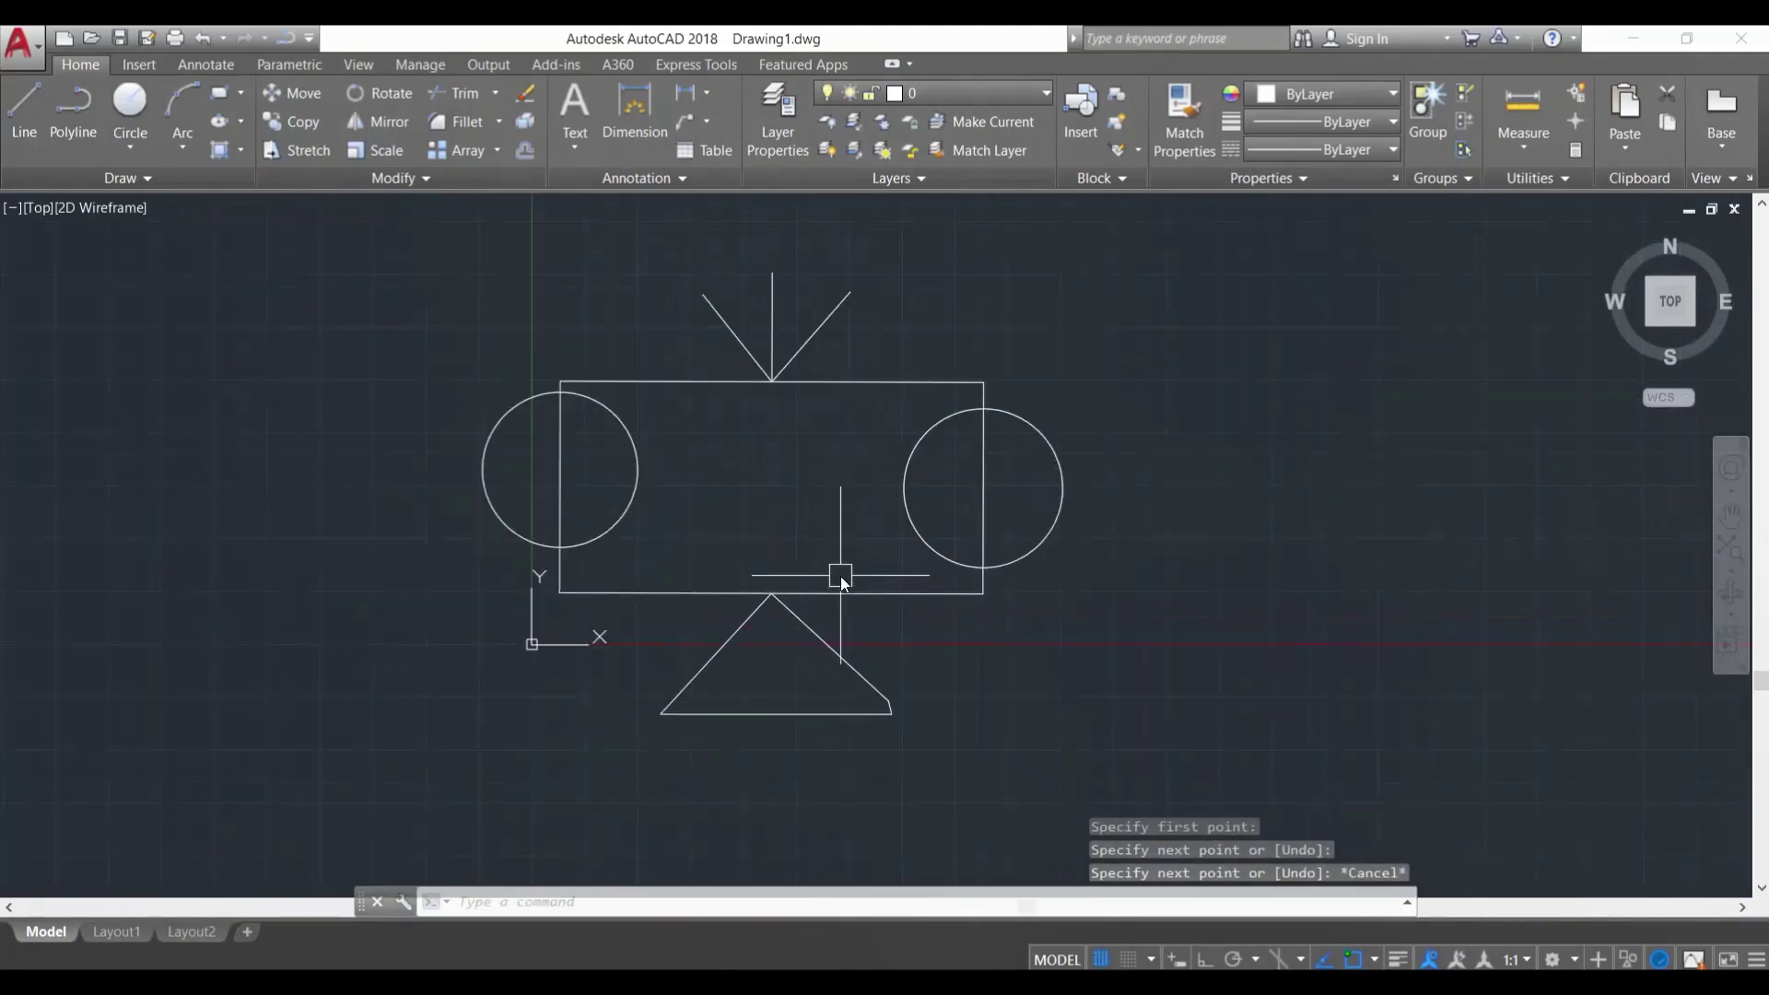
pyautogui.press('Return')
pyautogui.click(982, 380)
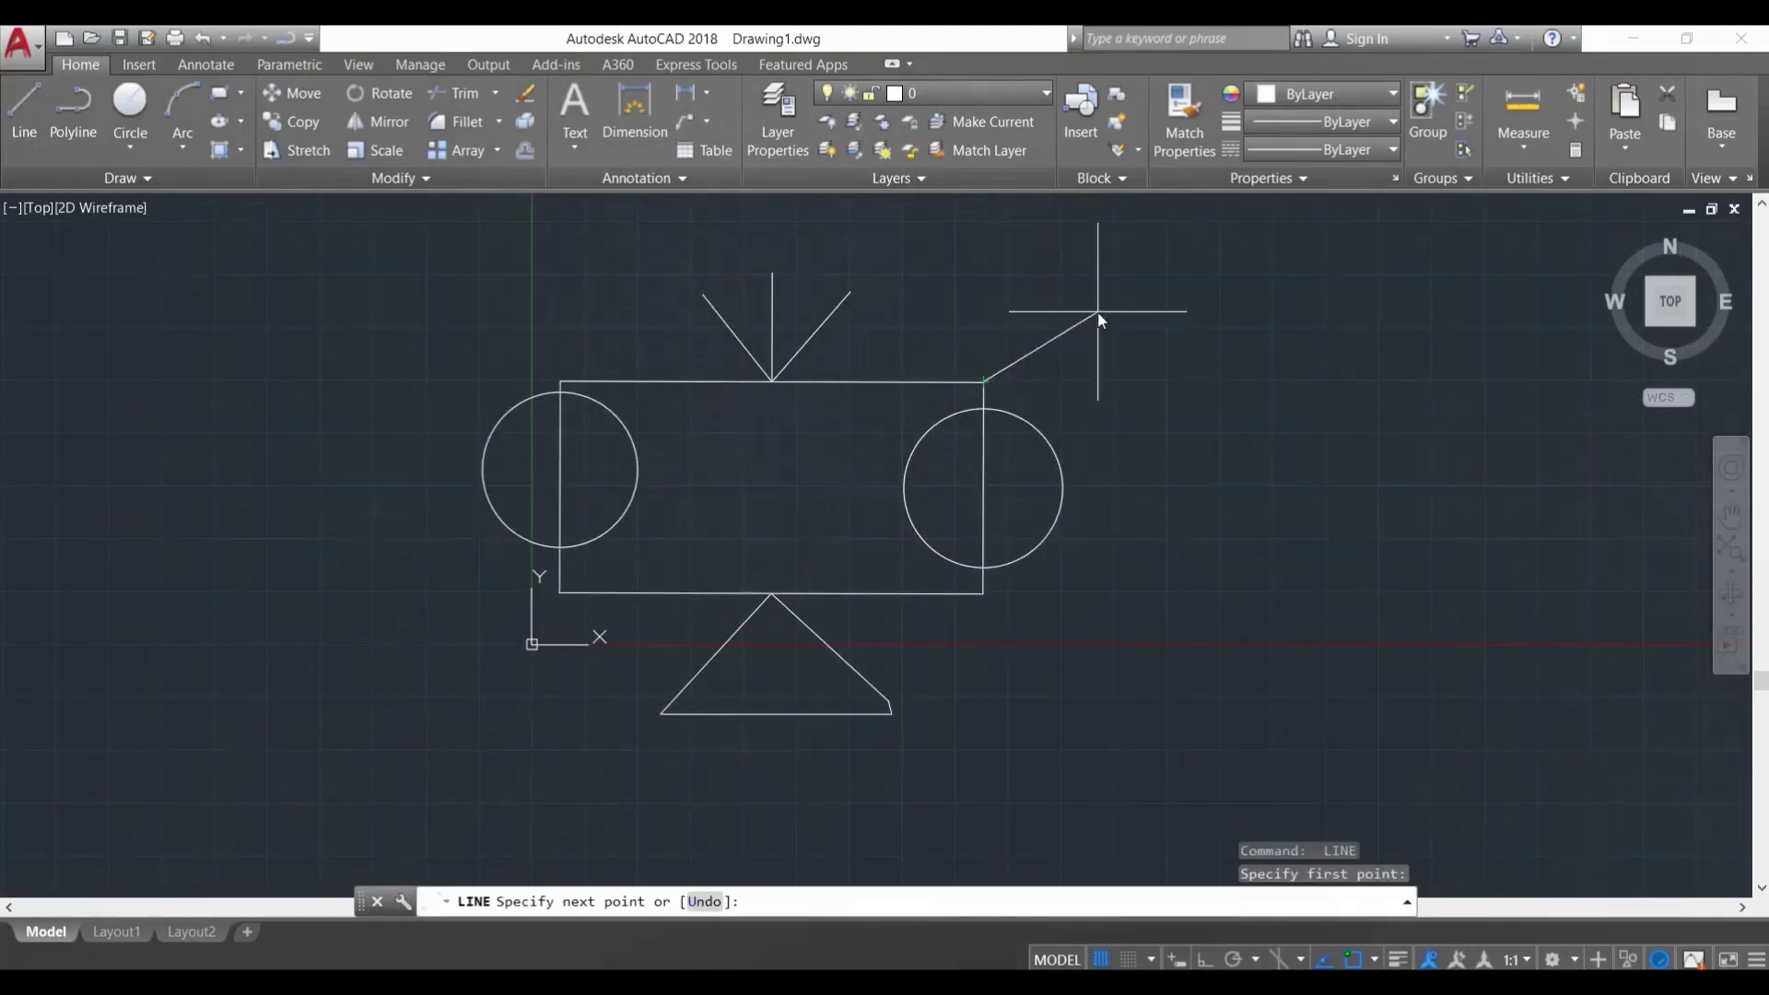
pyautogui.click(1097, 313)
pyautogui.press('Return')
# Step: Draw a slanted line up and to the right from the rectangle's upper-left corner
pyautogui.press('Return')
pyautogui.click(559, 380)
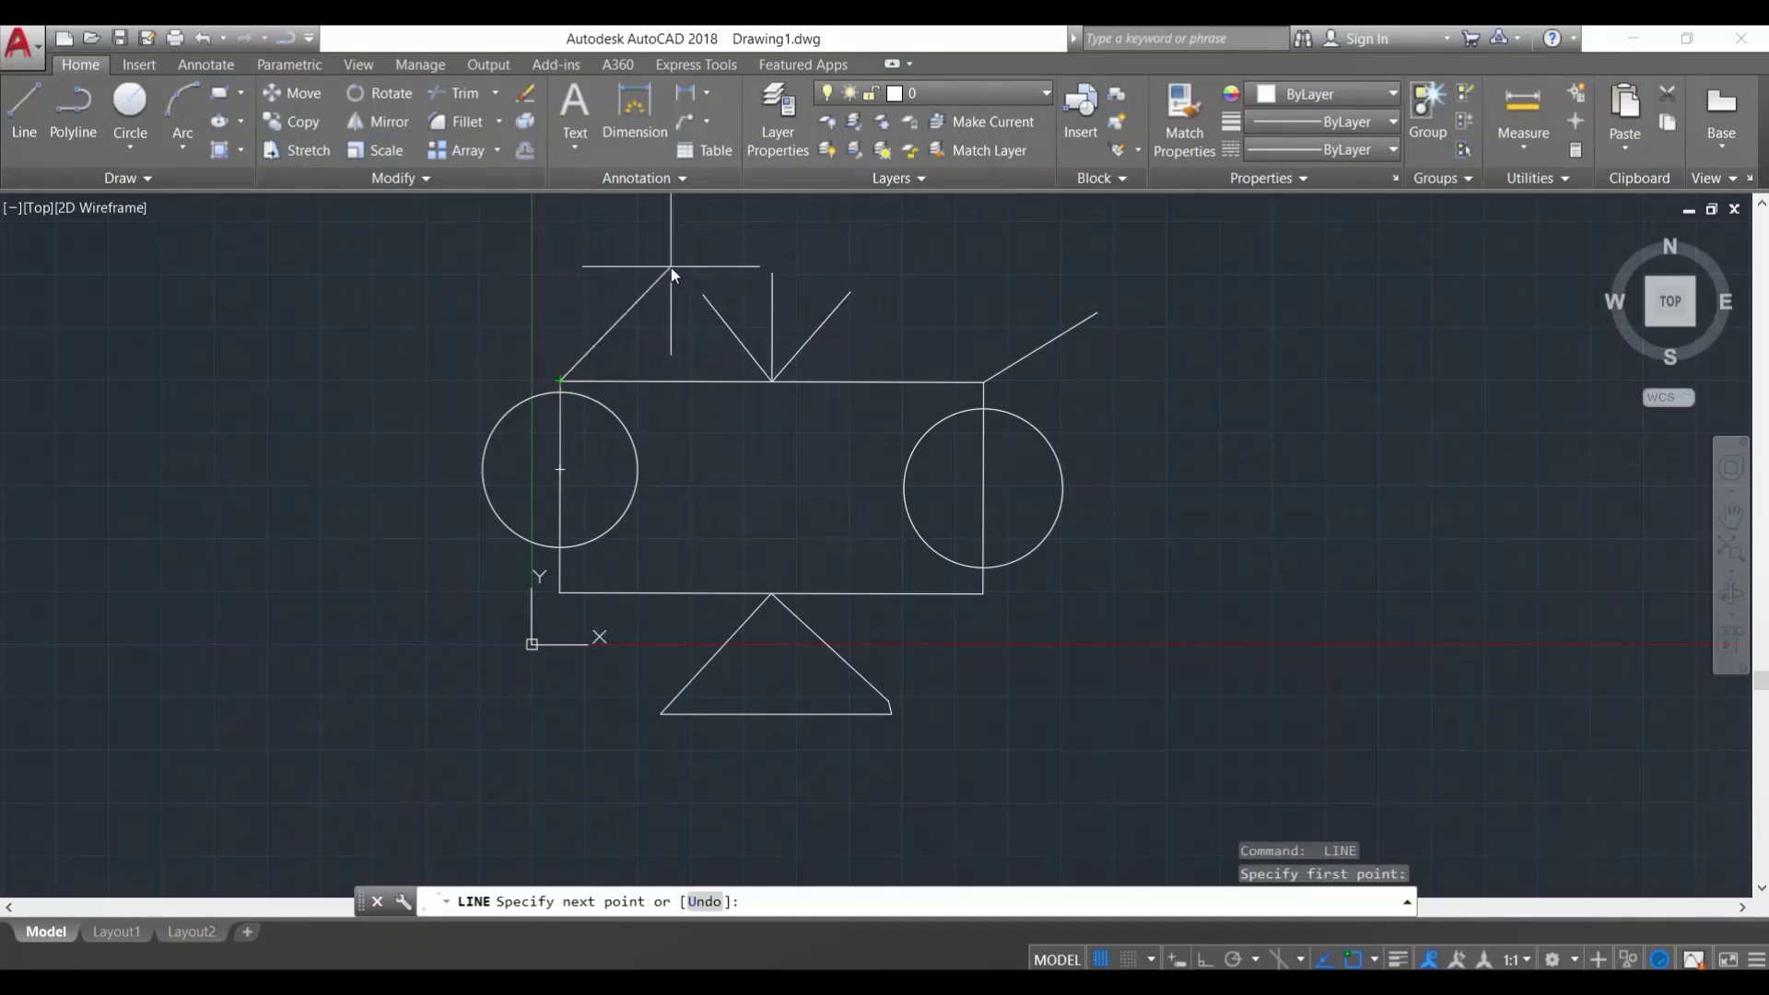
pyautogui.click(672, 267)
pyautogui.press('Return')
# Step: Draw a horizontal line from the left slanted line's upper end to a point directly above the right slanted line's end
pyautogui.press('Return')
pyautogui.click(672, 268)
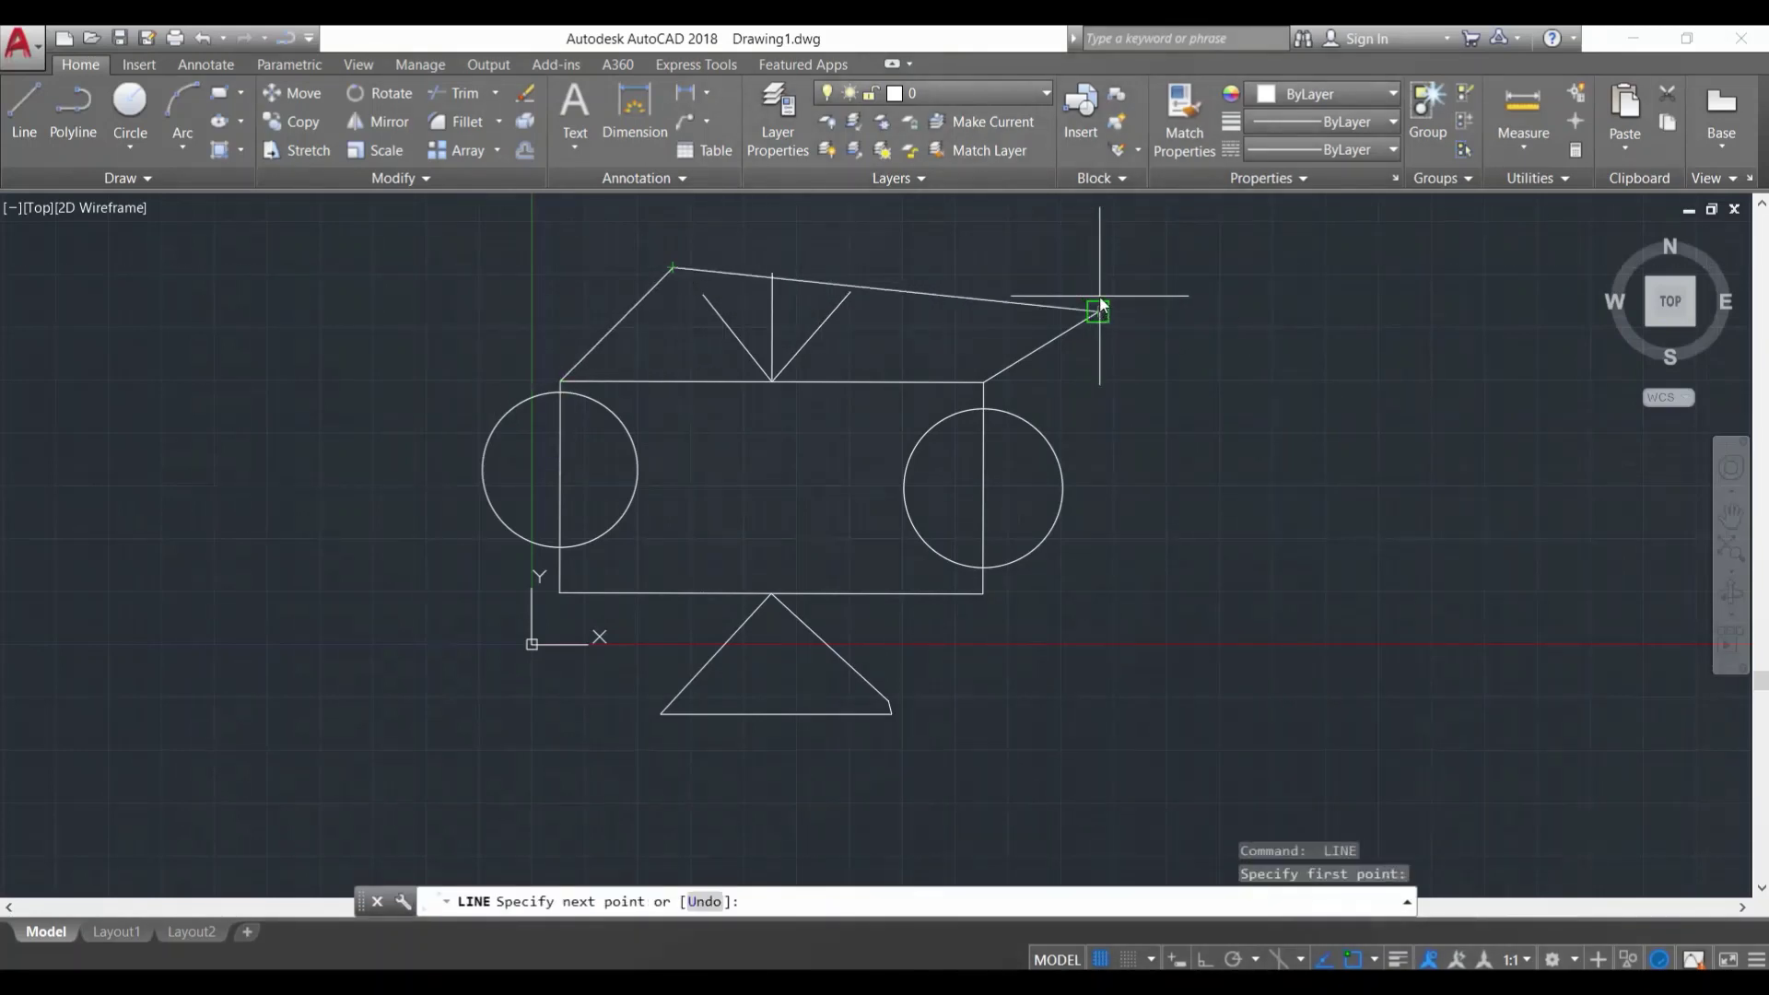
pyautogui.click(1096, 268)
pyautogui.press('Escape')
# Step: Close the upper outline with a short vertical line from the horizontal line's right end to the right slanted line's end
pyautogui.click(1102, 310)
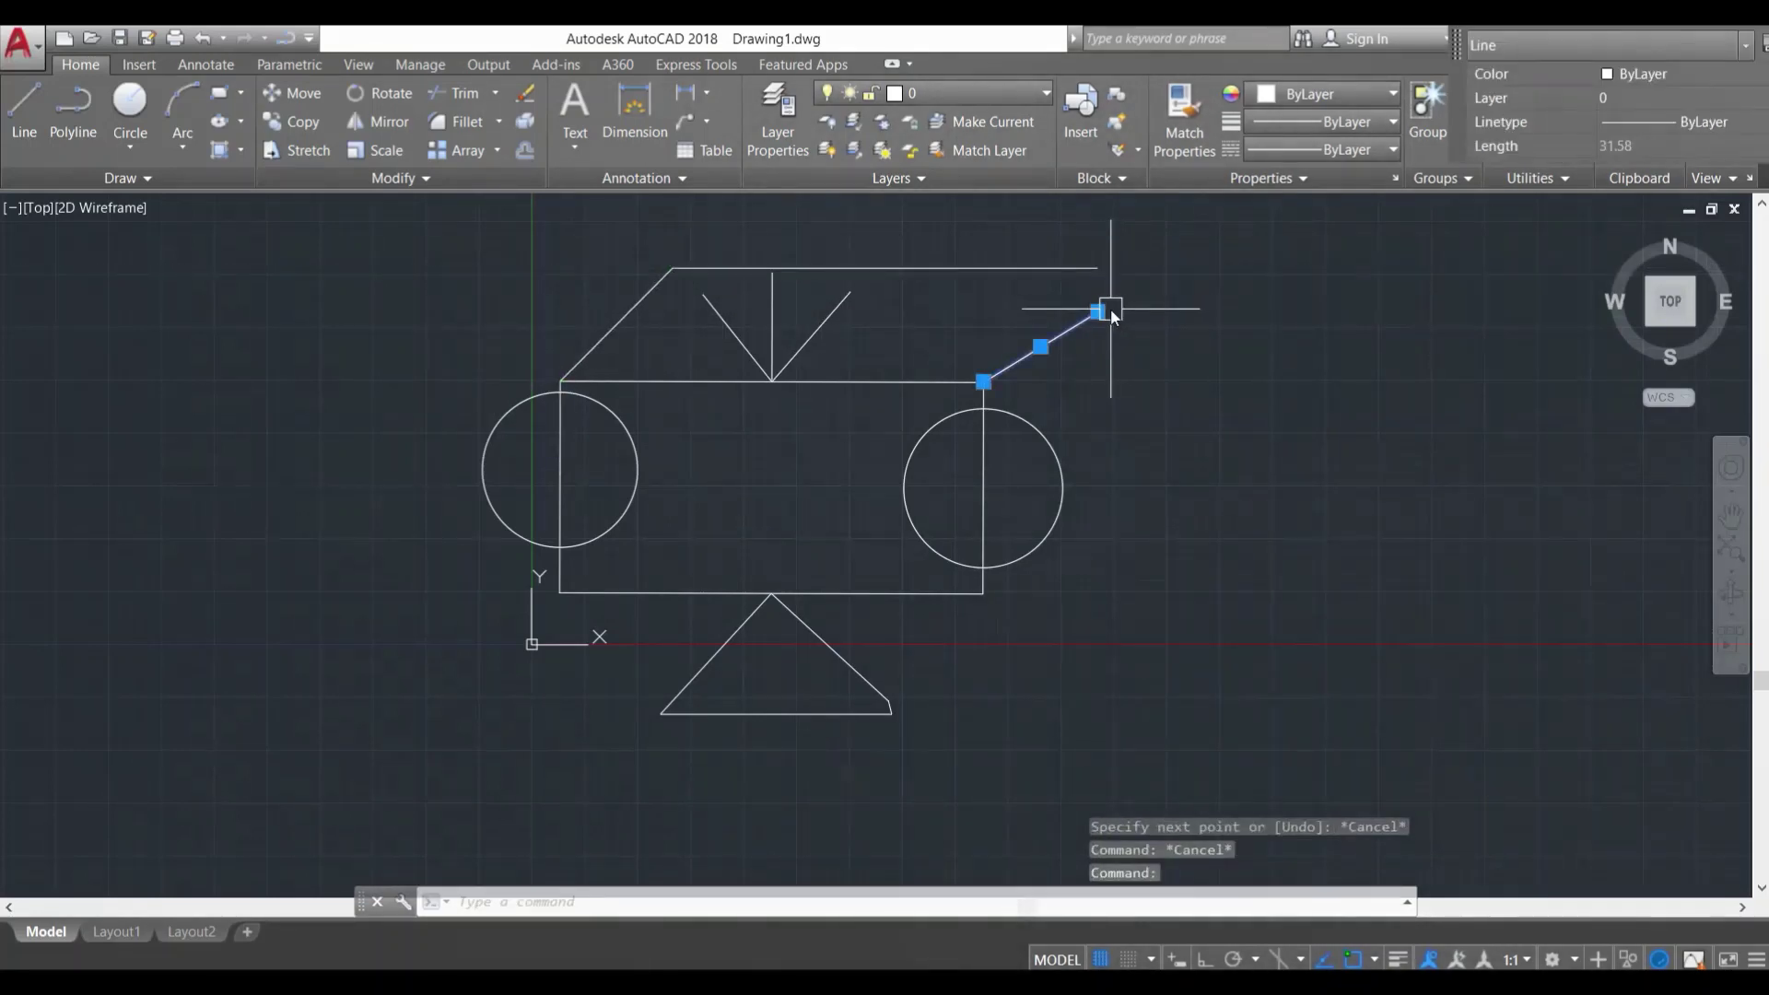
pyautogui.press('Return')
pyautogui.click(1096, 268)
pyautogui.click(1096, 313)
pyautogui.press('Escape')
pyautogui.press('Escape')
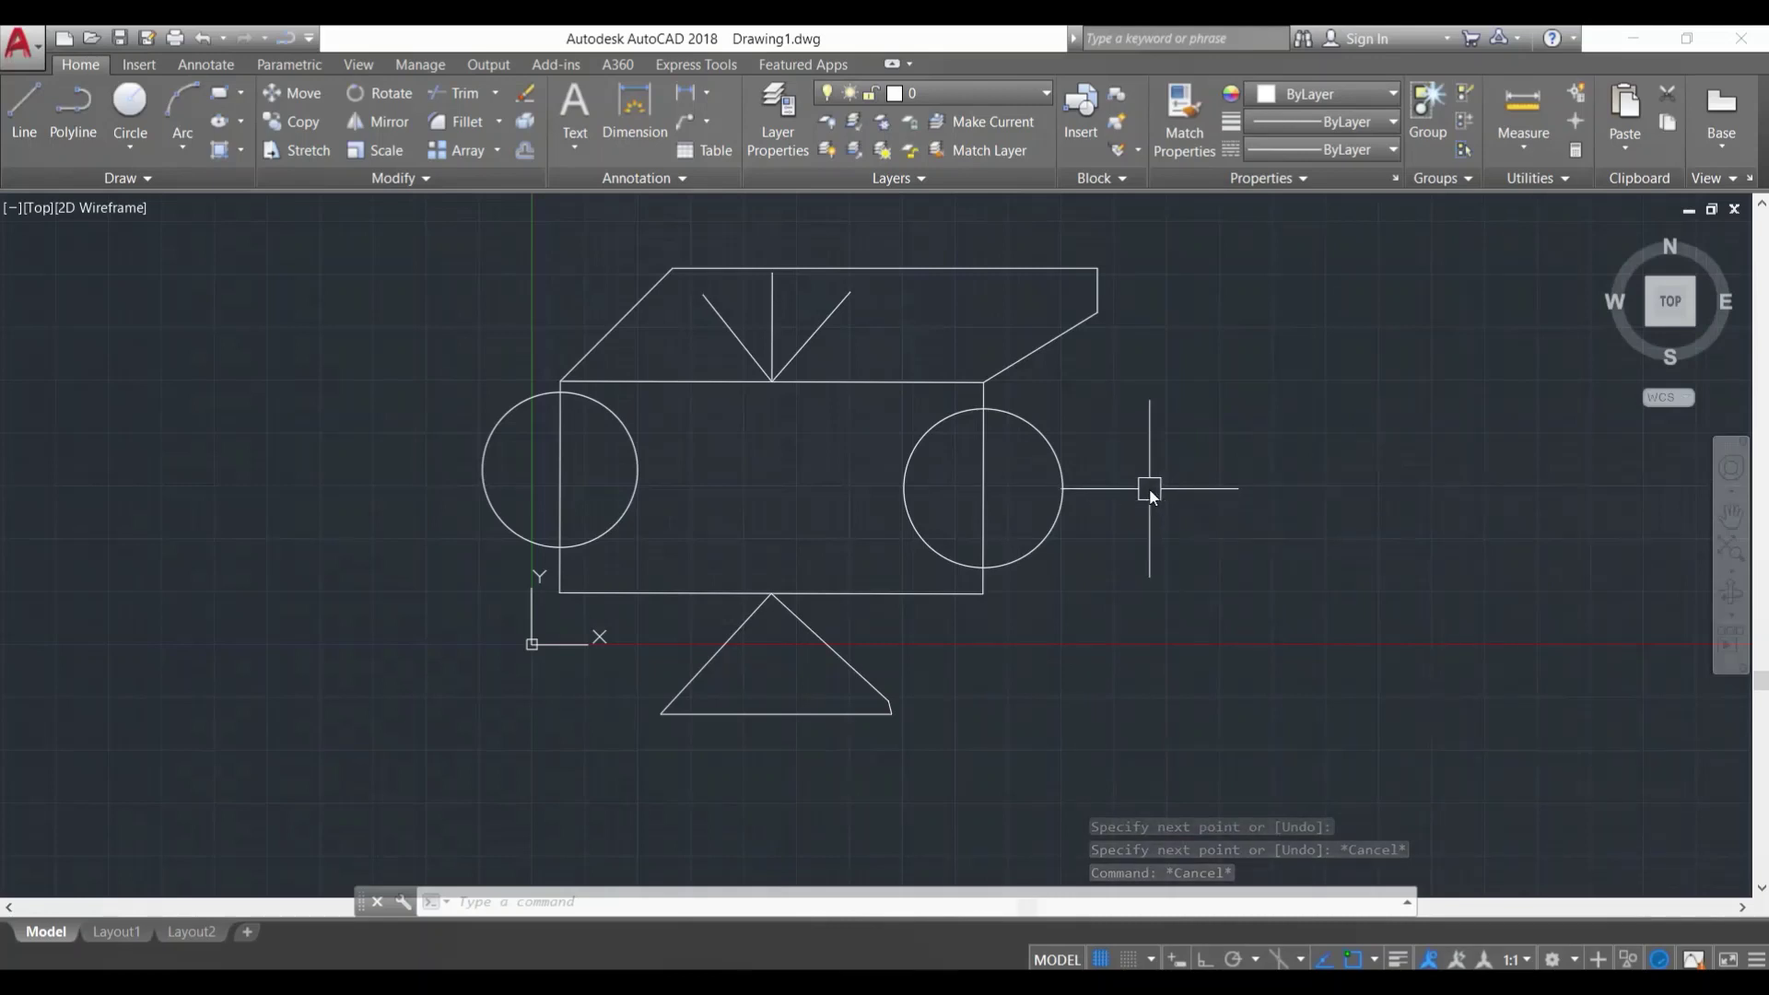
pyautogui.scroll(-2, 1069, 484)
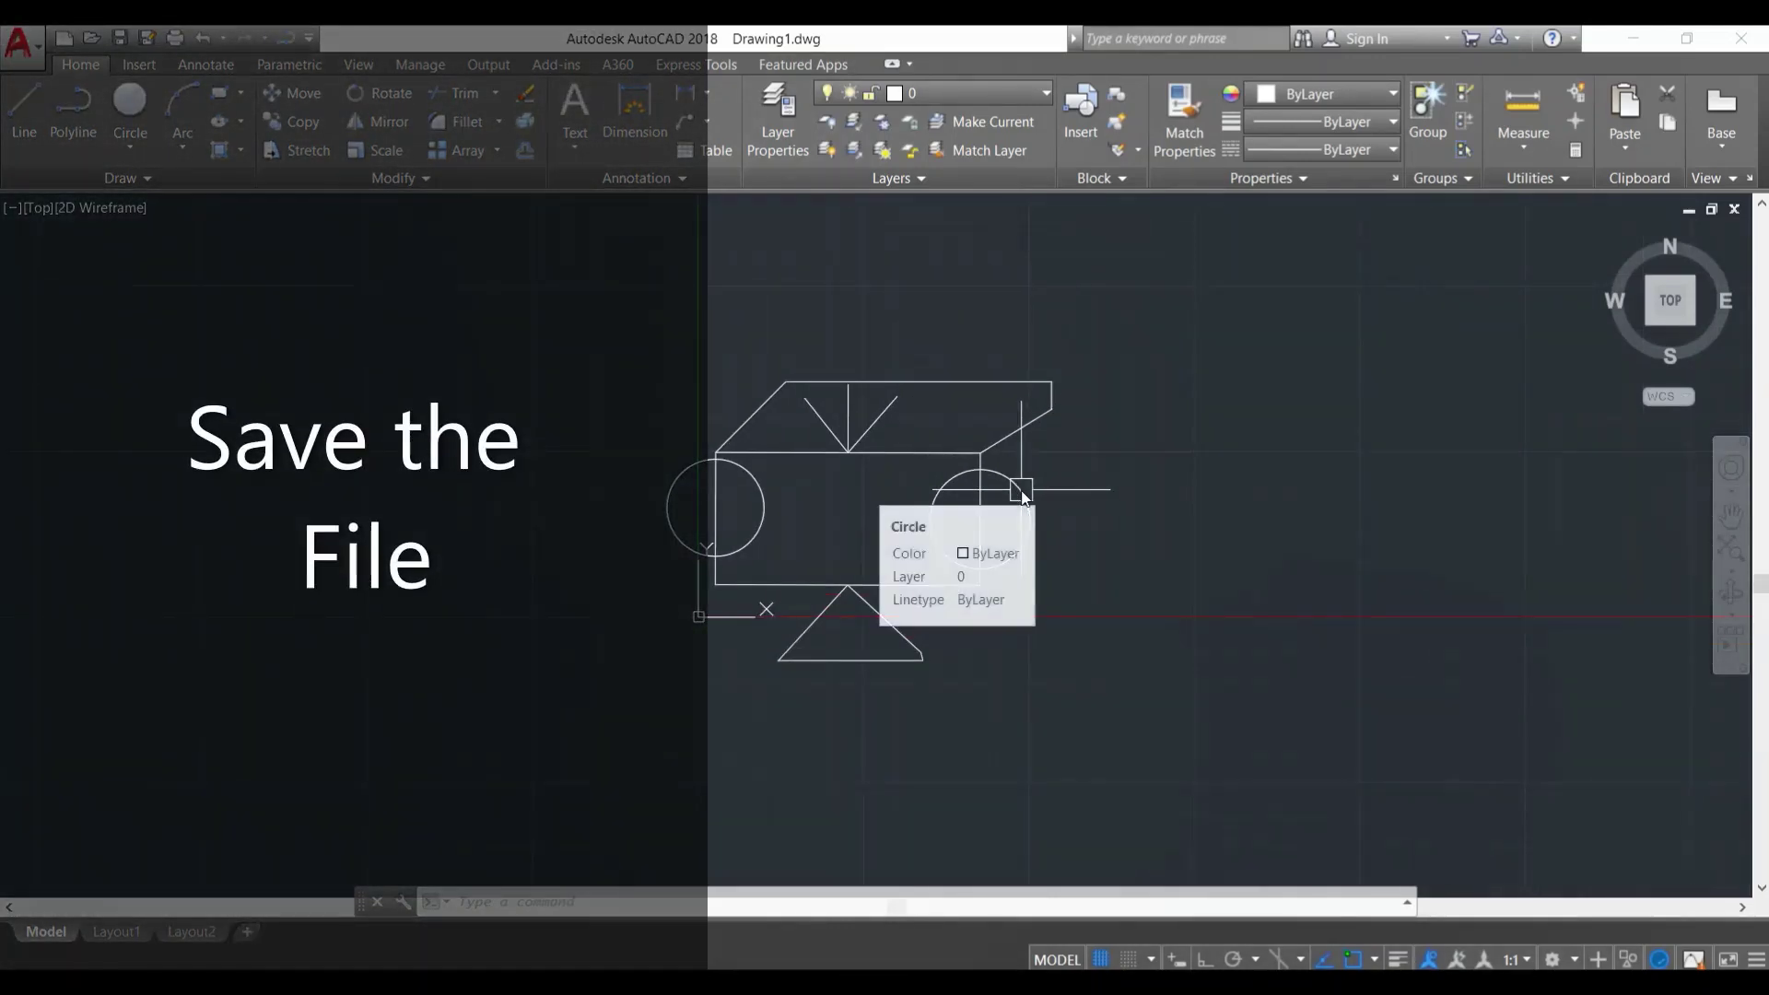
pyautogui.click(19, 44)
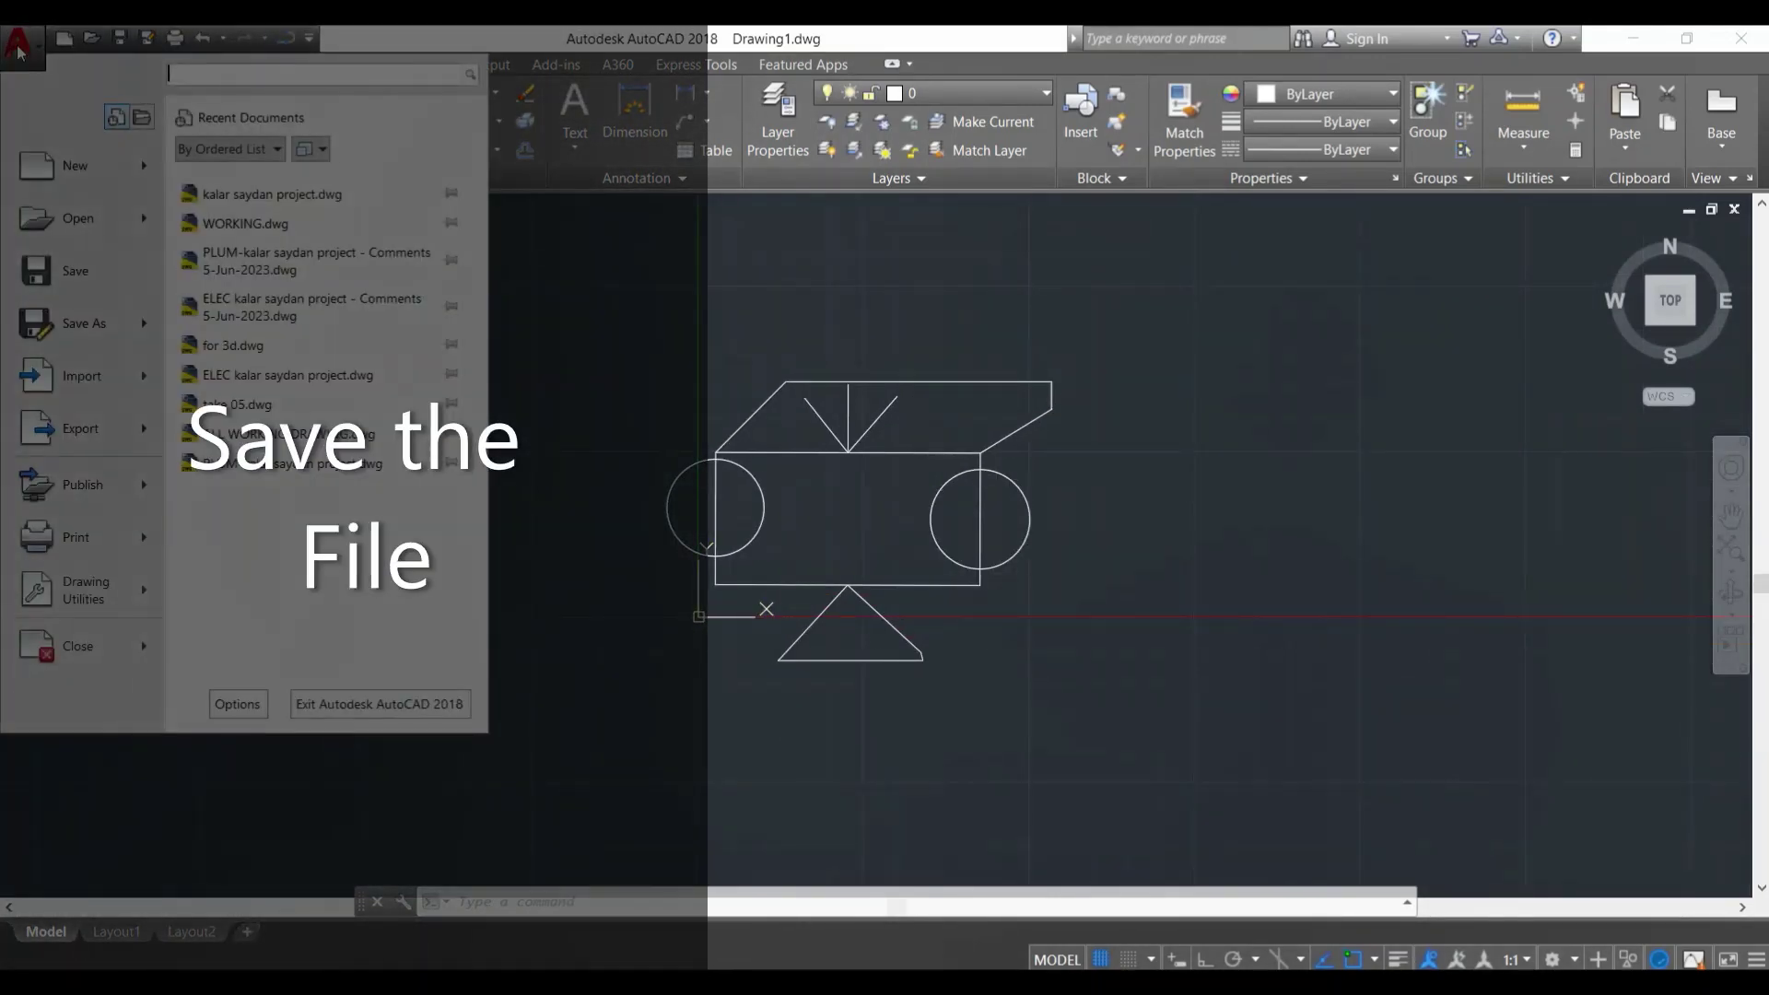
pyautogui.press('Escape')
pyautogui.press('Escape')
pyautogui.press('Escape')
pyautogui.press('Escape')
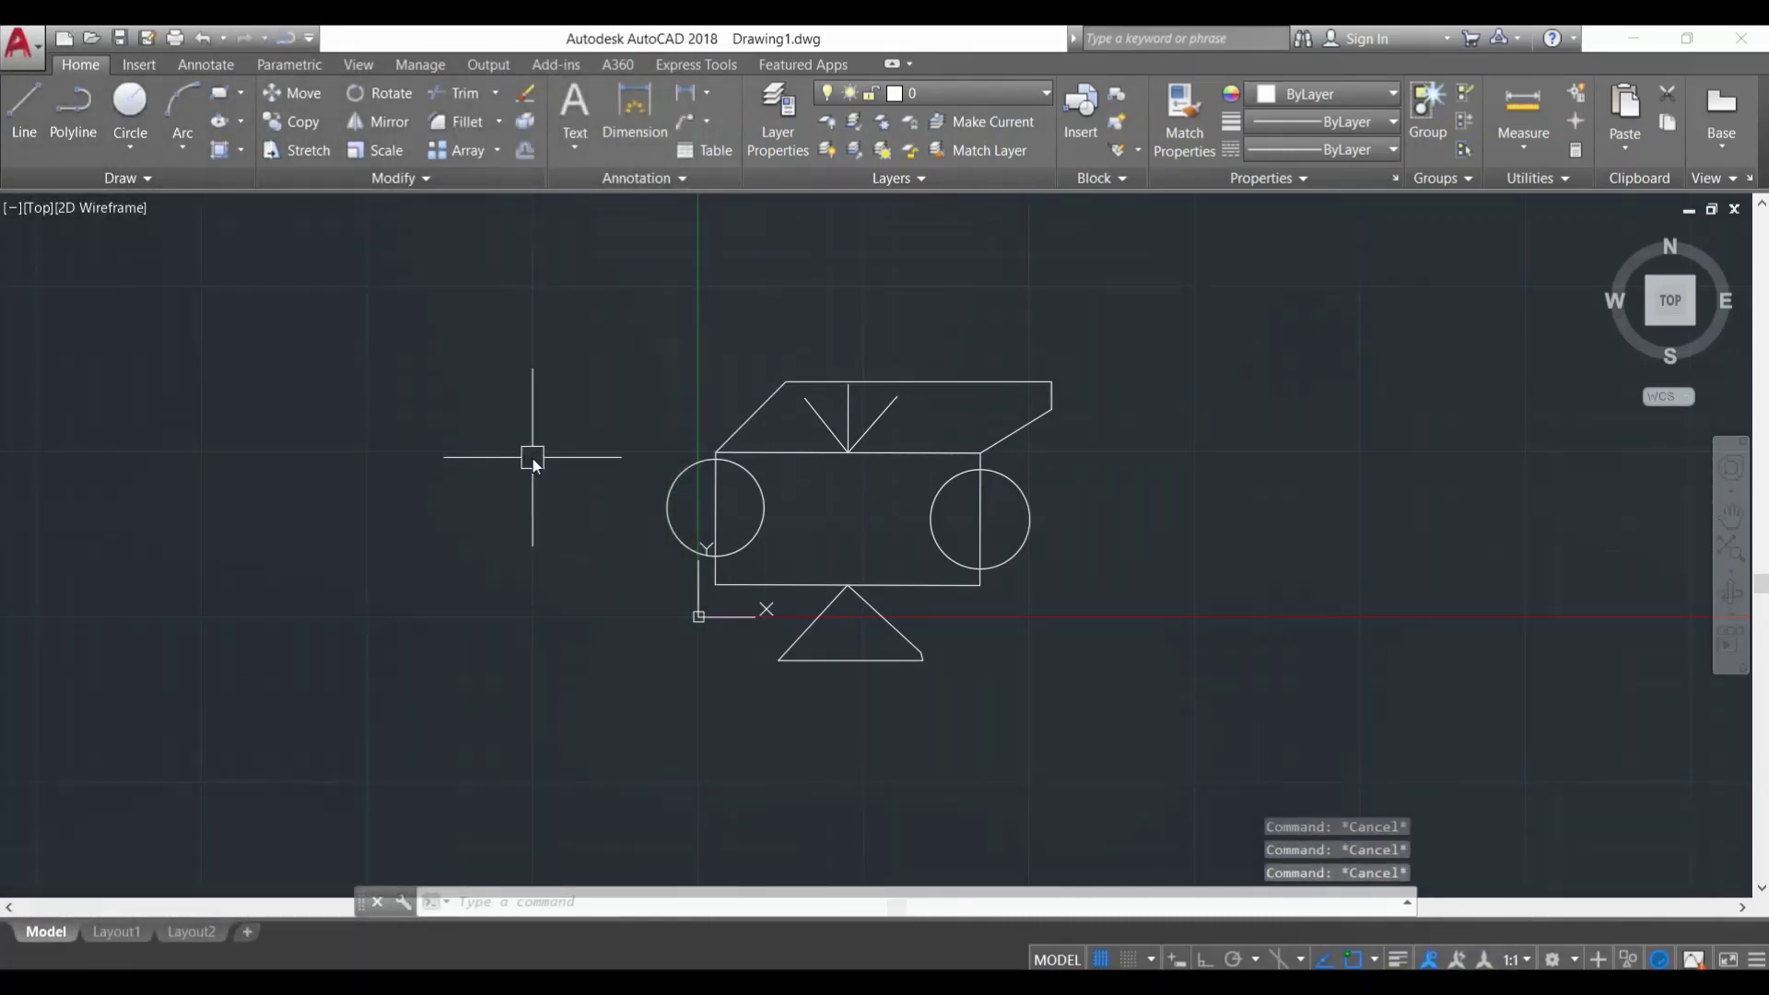
# Step: Save the drawing to the Desktop under the file name autocad
pyautogui.hotkey('ctrl', 's')
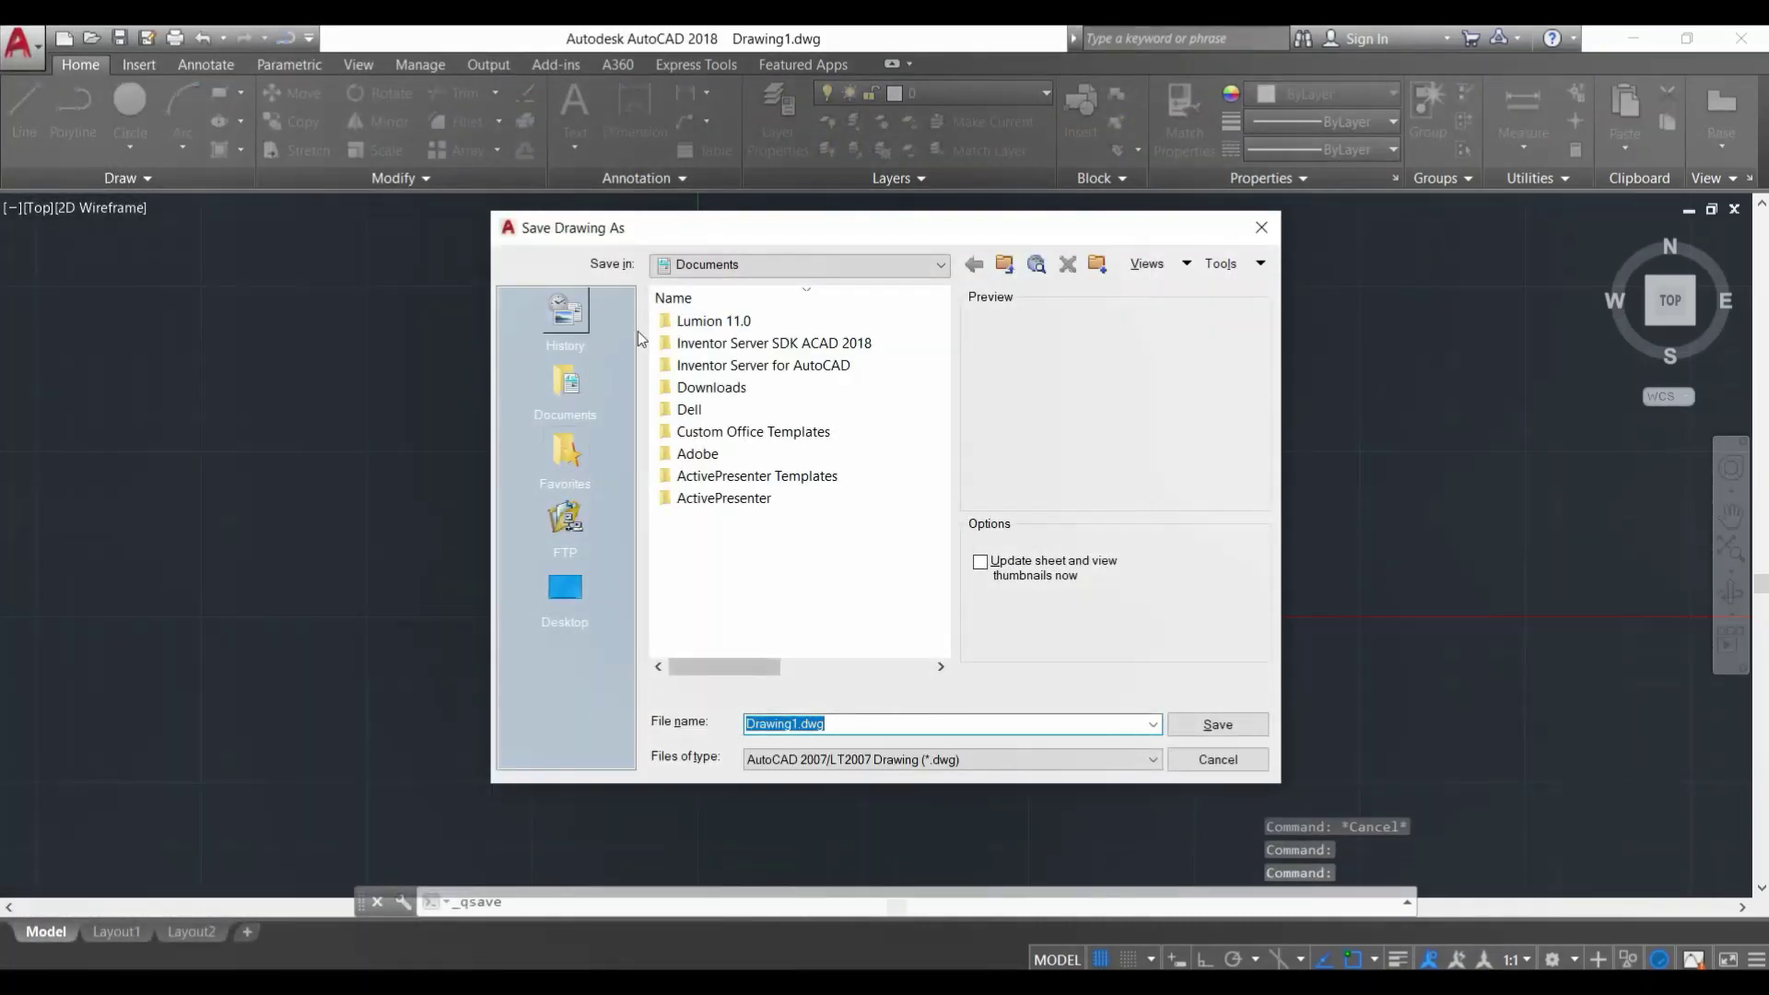
pyautogui.click(565, 589)
pyautogui.doubleClick(808, 720)
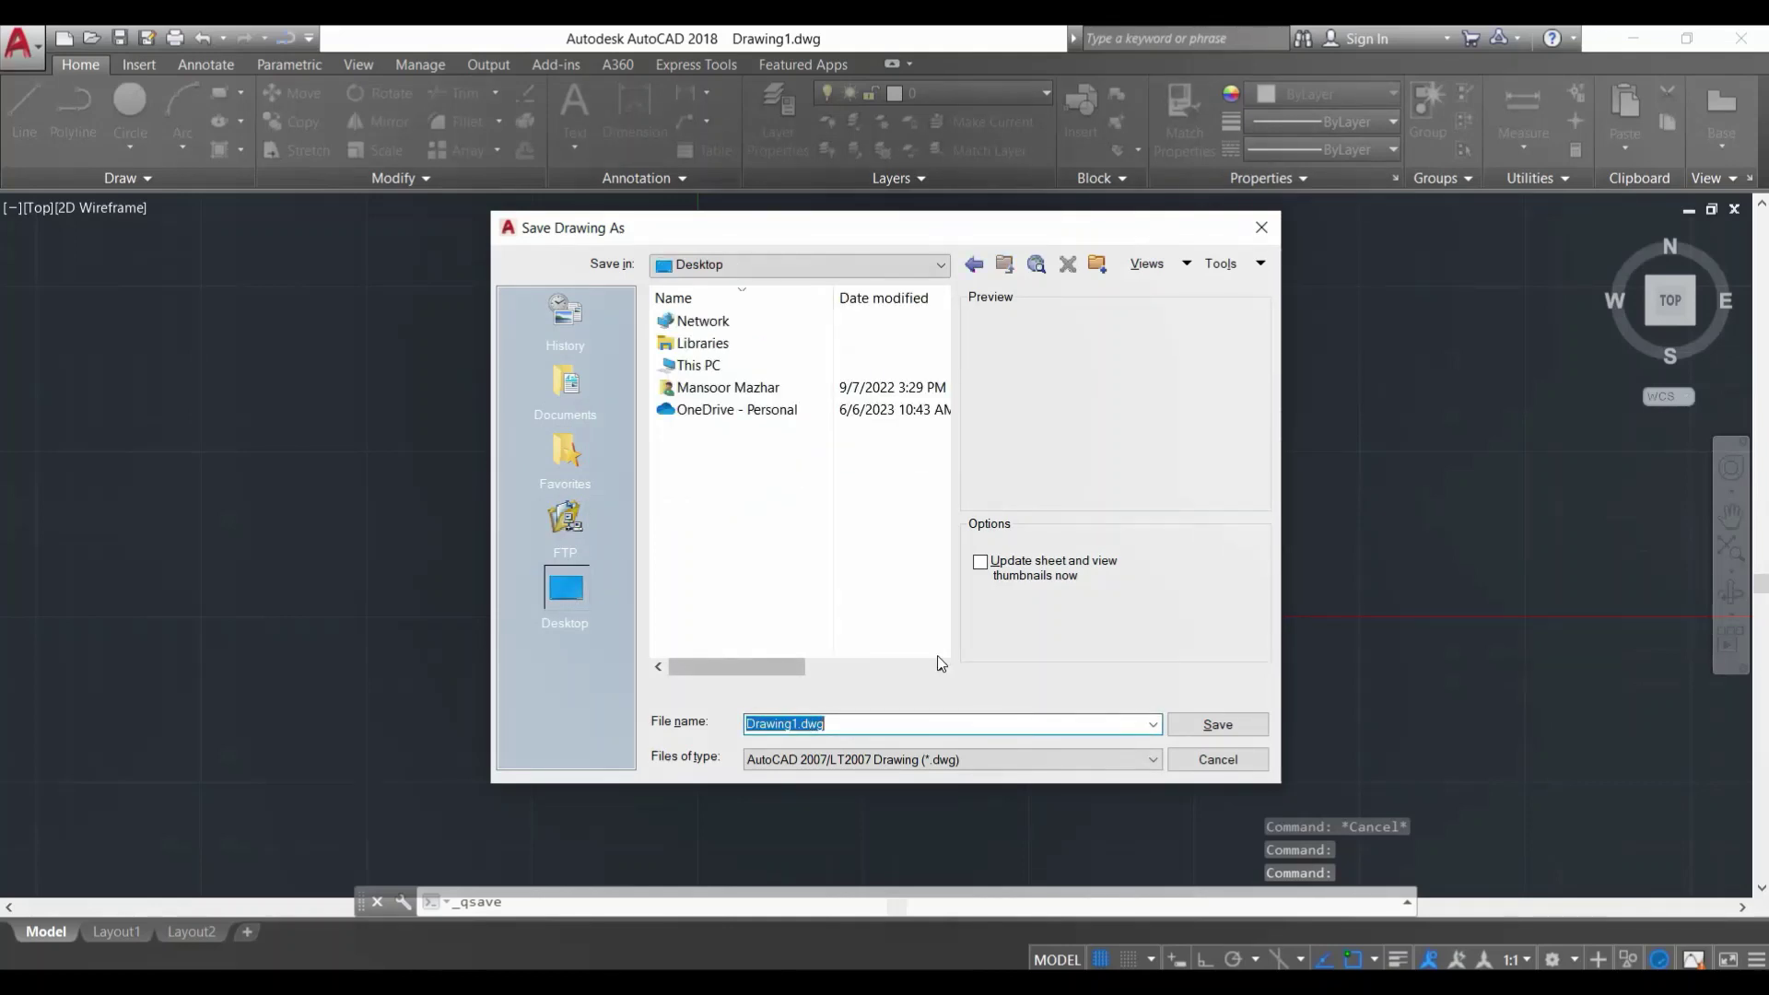
pyautogui.write('autocad')
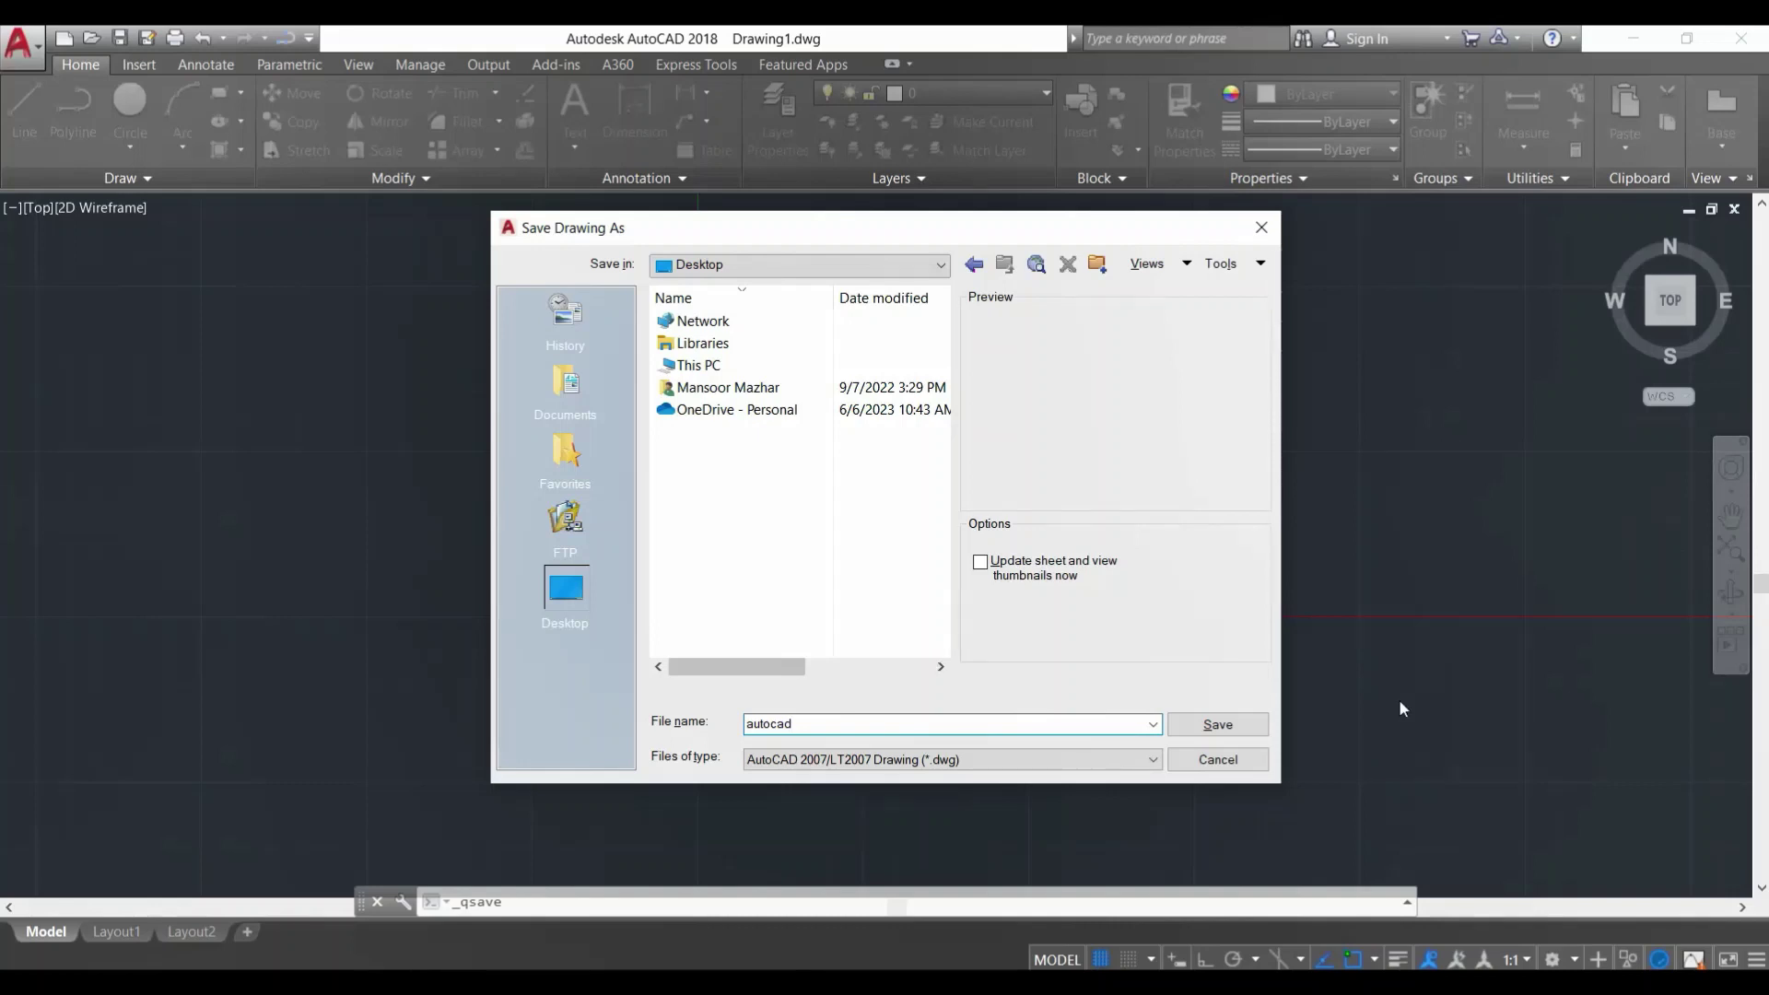
pyautogui.press('Return')
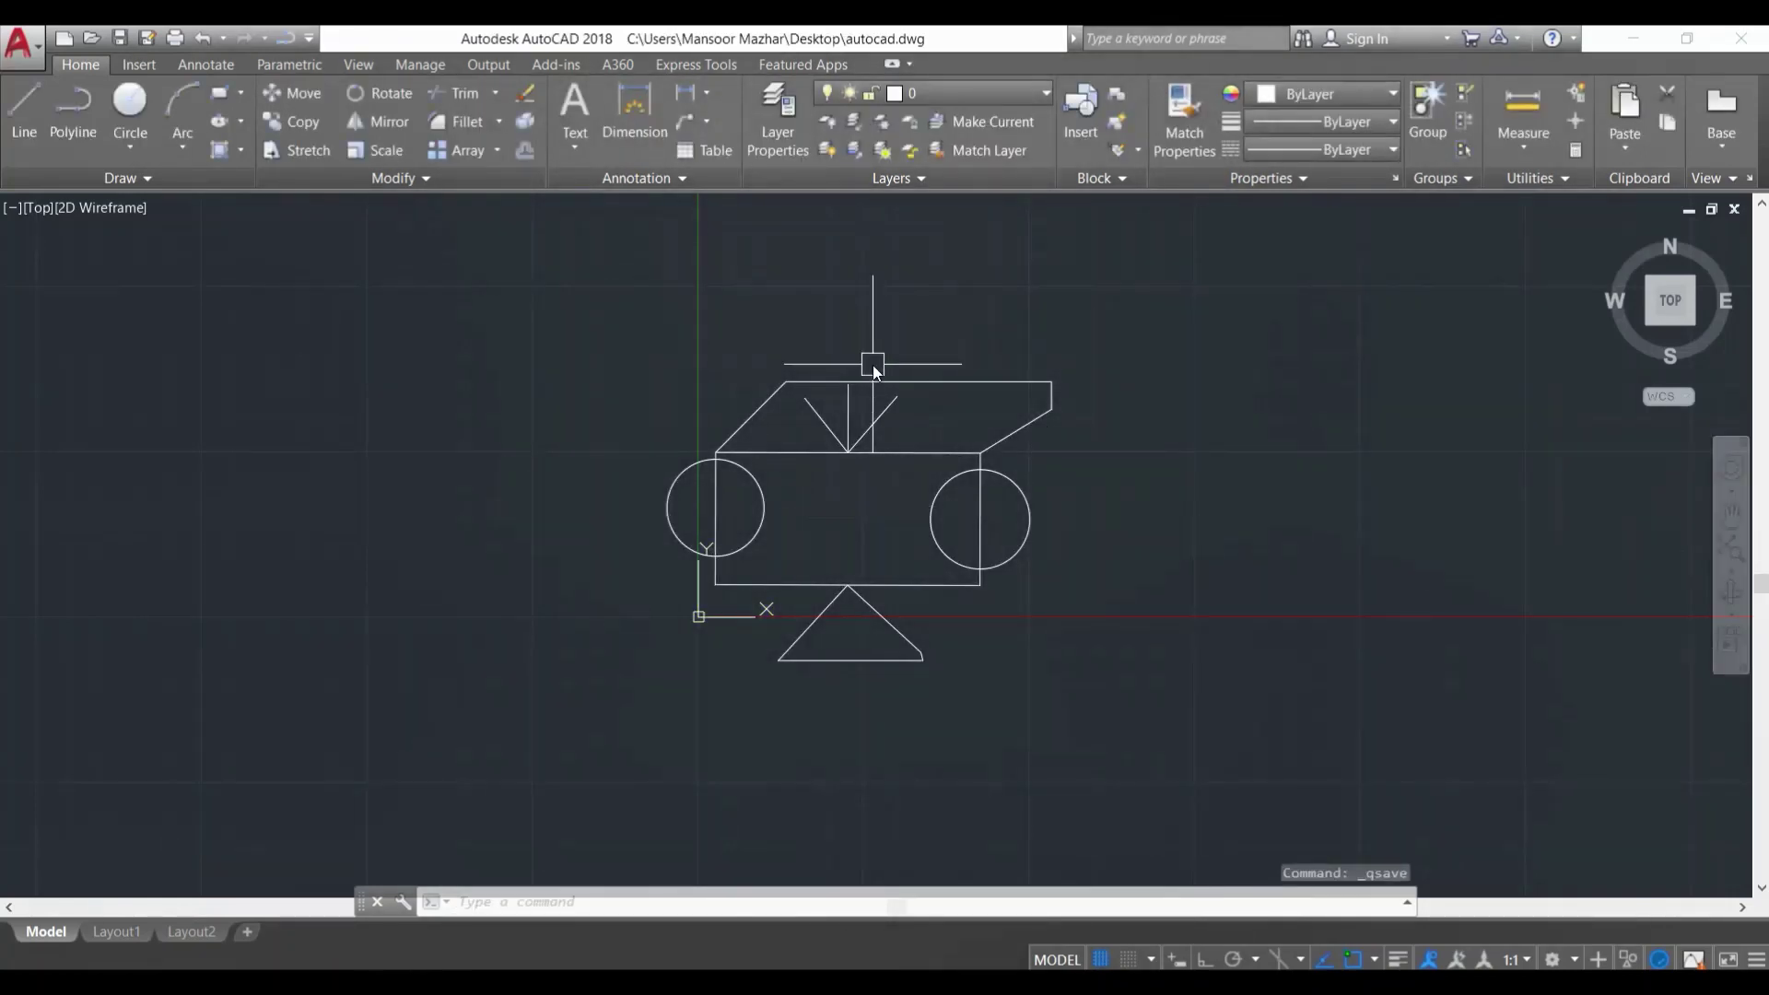
pyautogui.scroll(2, 761, 497)
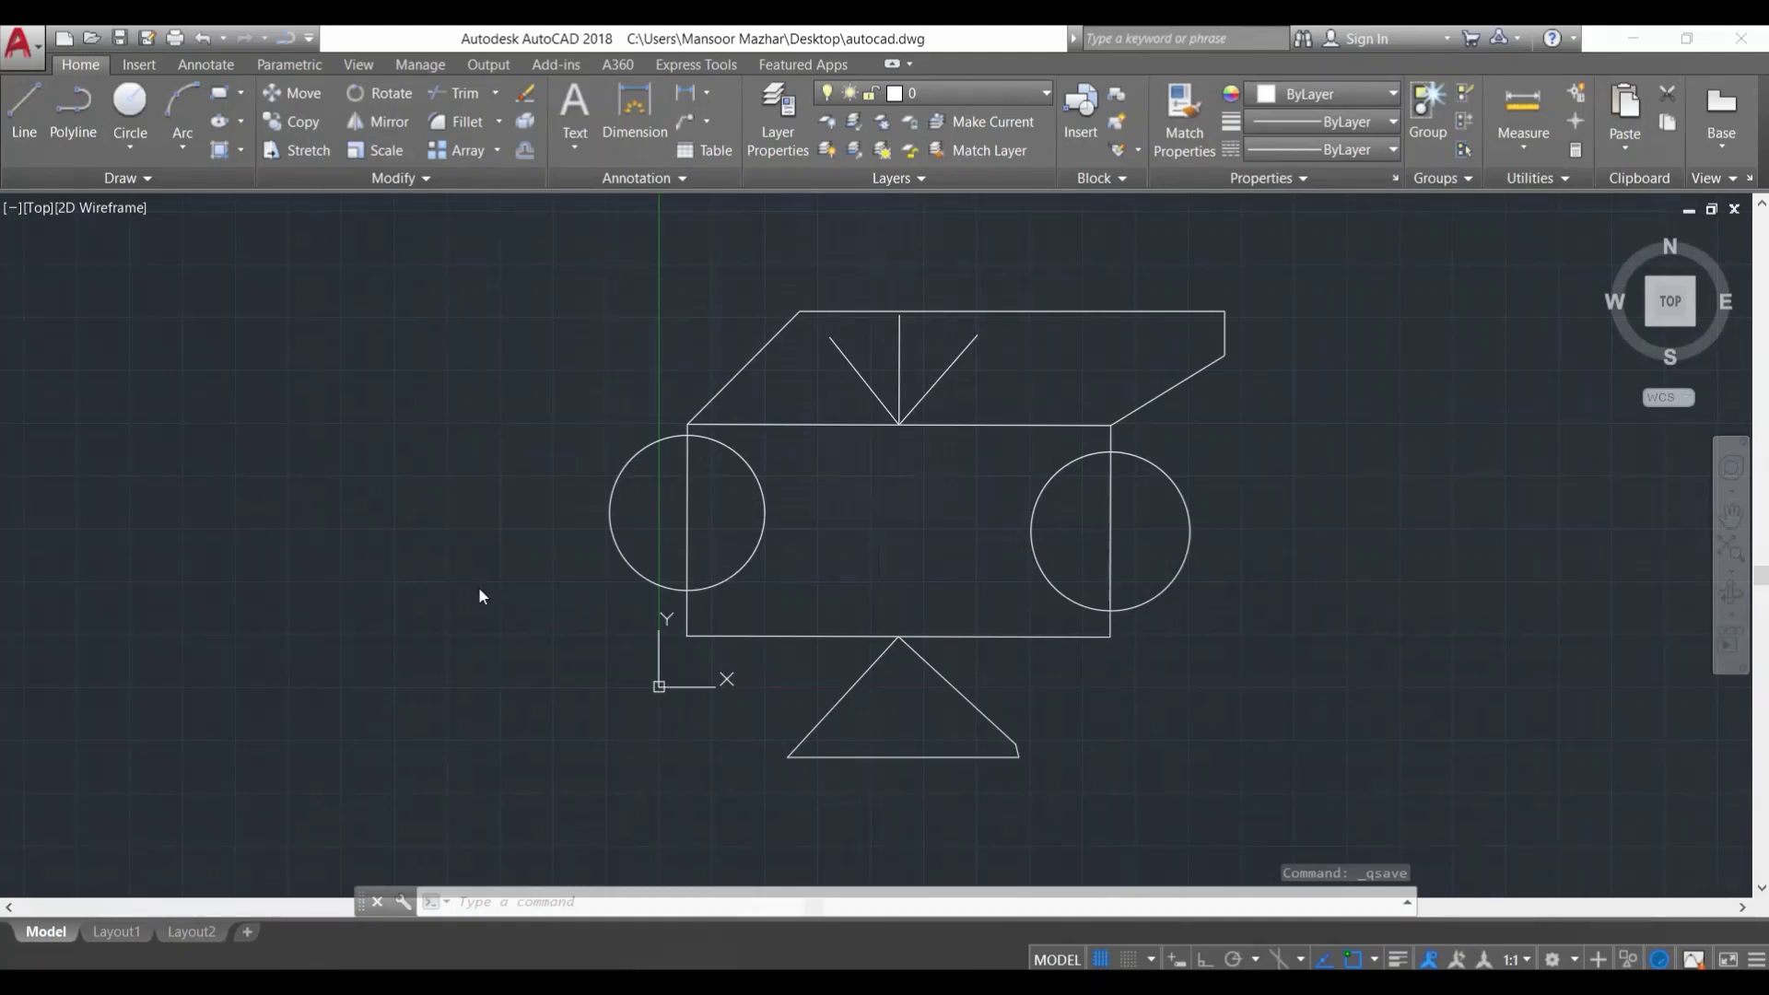
pyautogui.press('Escape')
pyautogui.press('Escape')
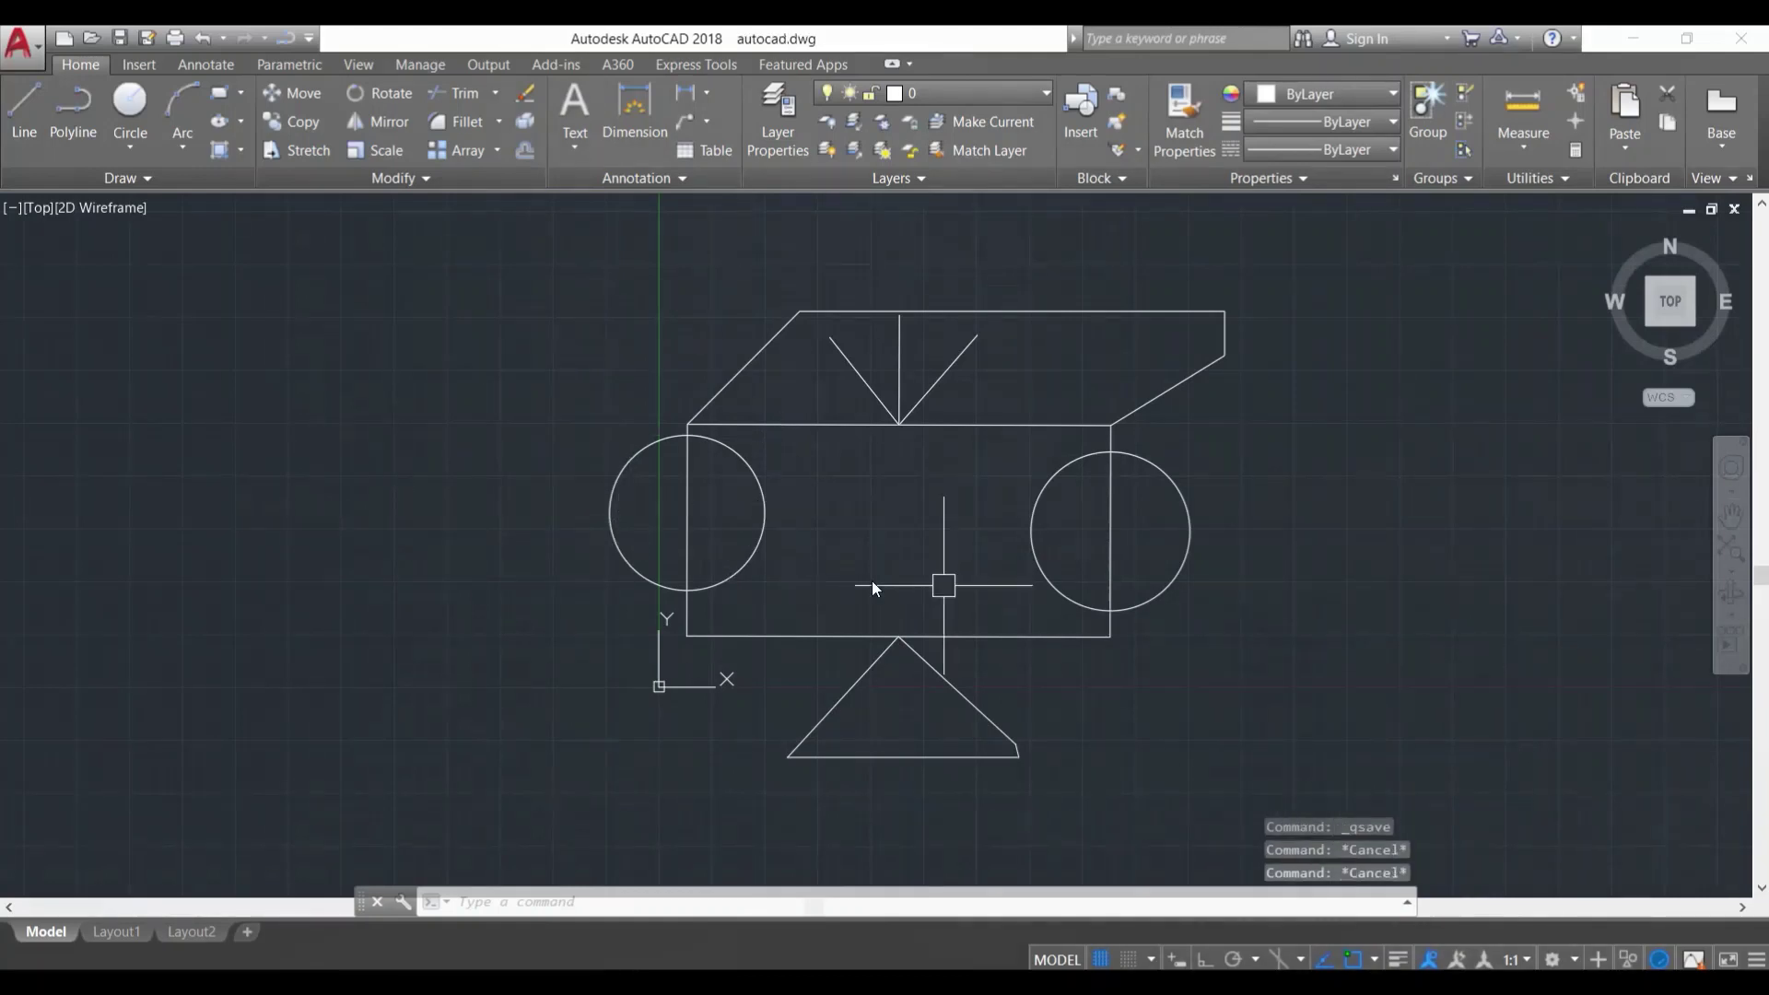
pyautogui.scroll(-4, 980, 473)
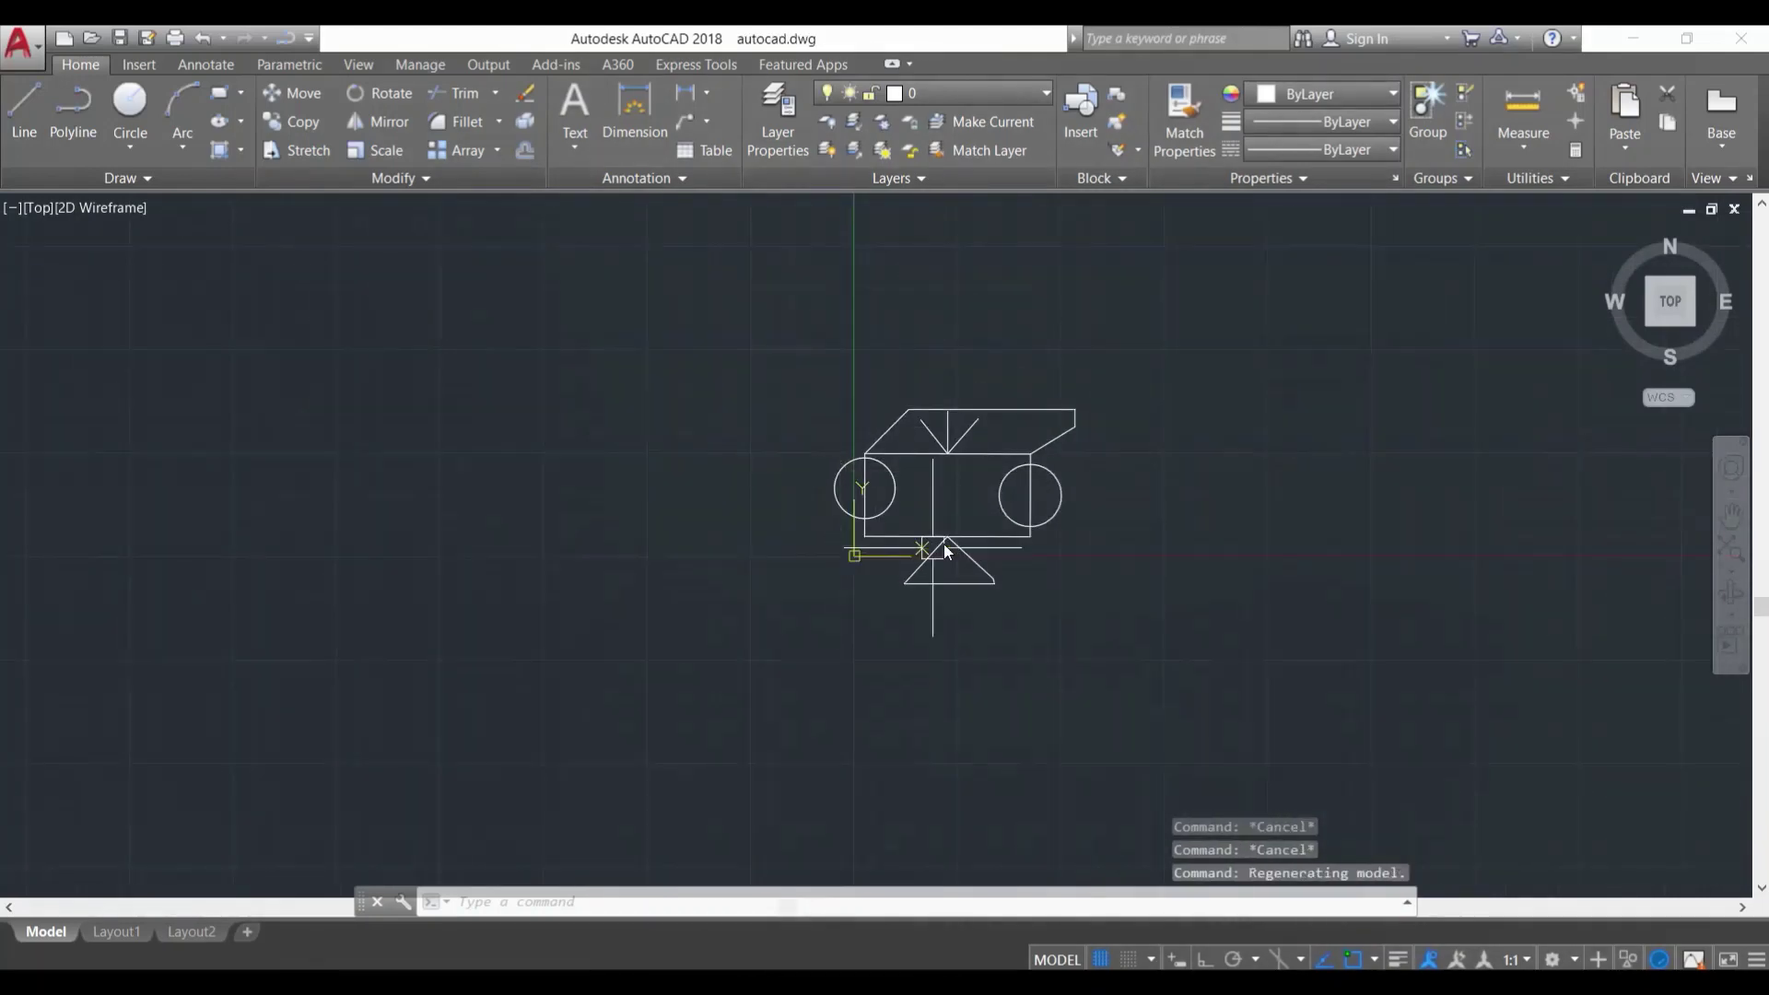
pyautogui.scroll(2, 947, 516)
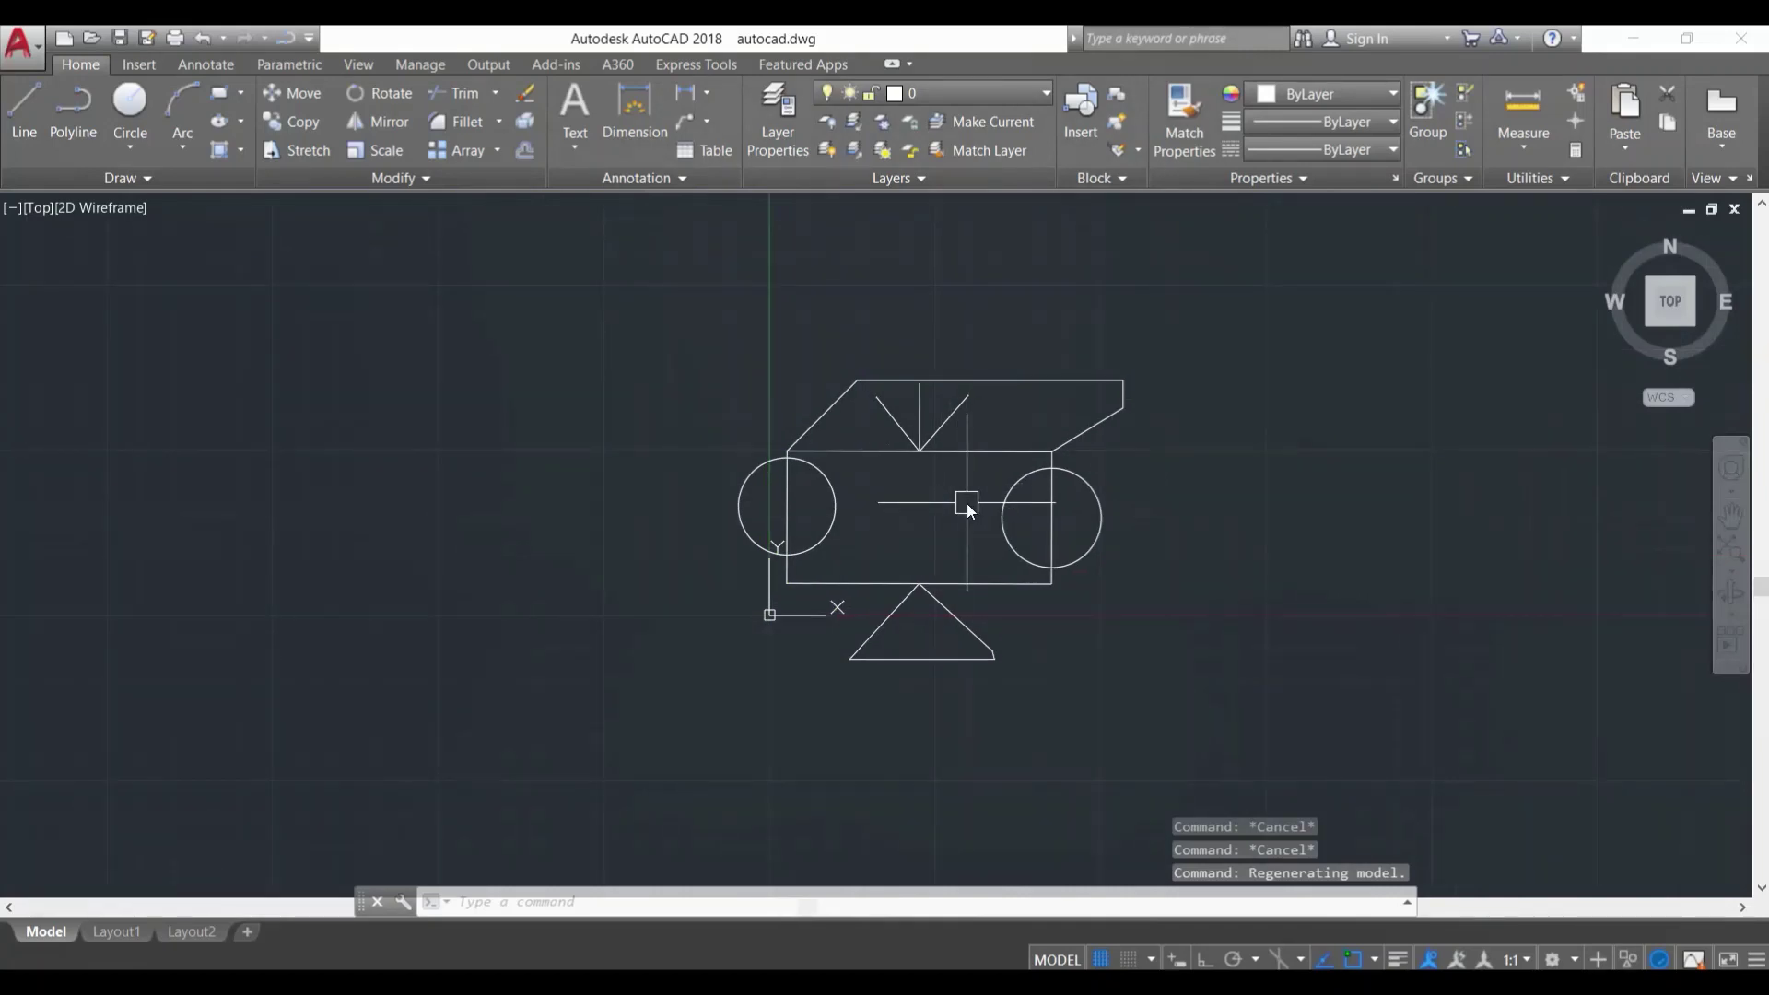